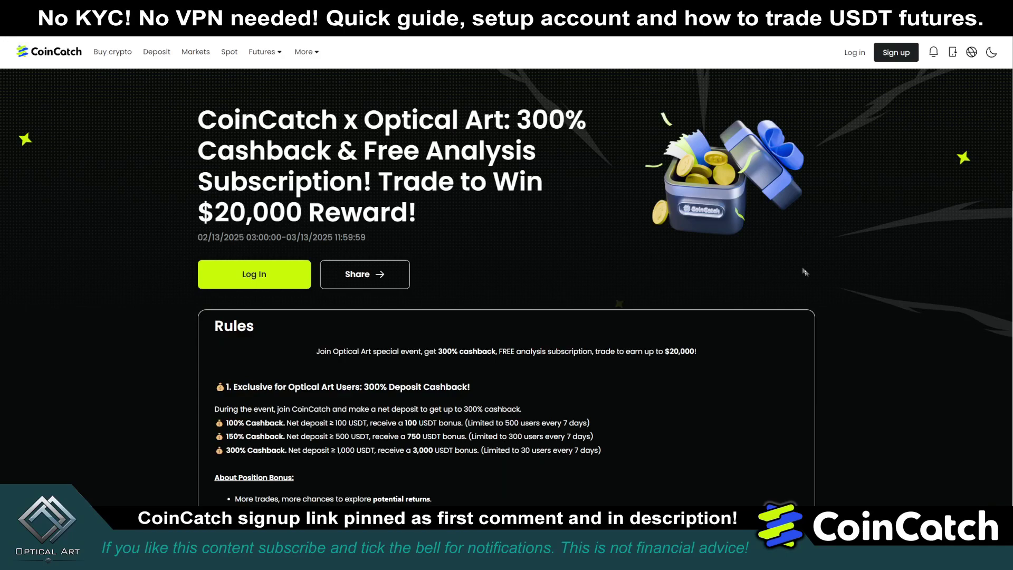
Read through the rules of the Optical Art cashback and trading reward event.
scroll(804, 269, down, 4)
scroll(803, 302, up, 1)
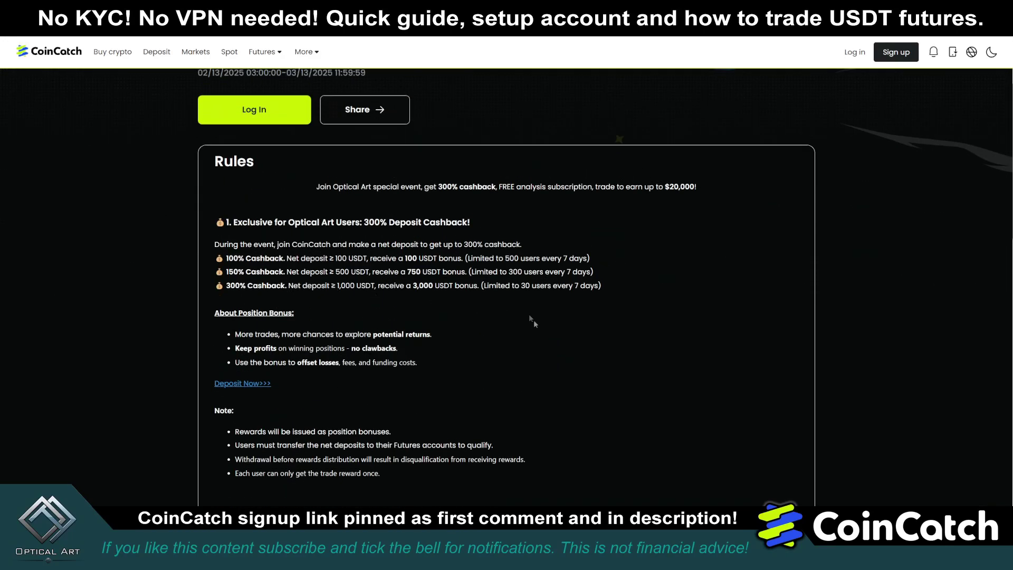
scroll(684, 370, down, 3)
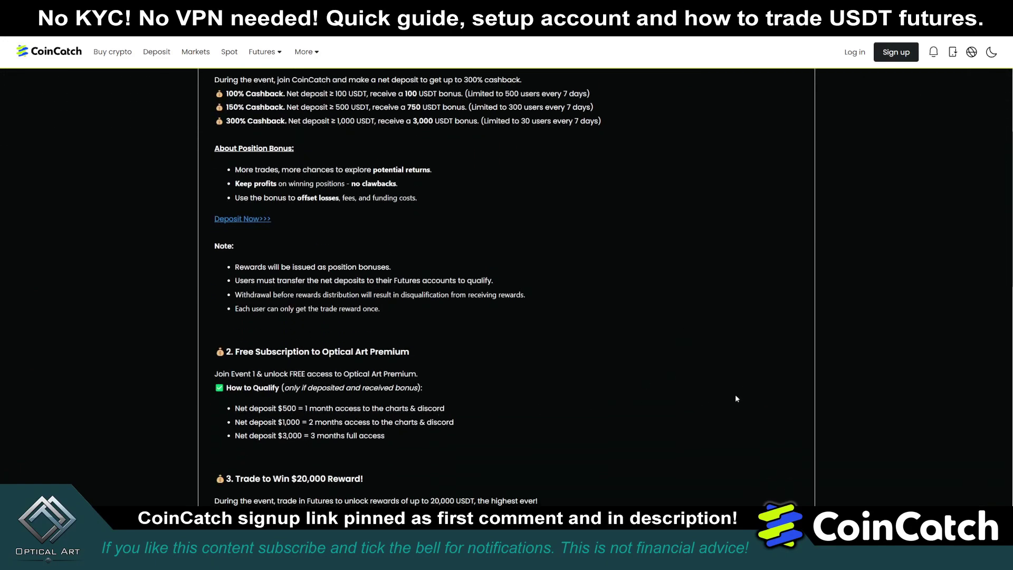
scroll(737, 399, up, 2)
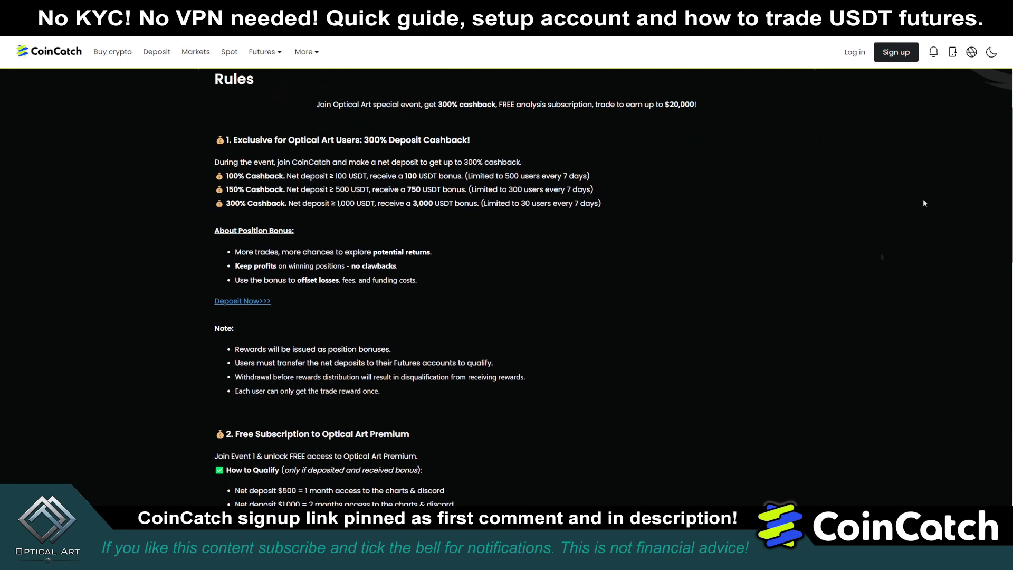
scroll(932, 184, up, 1)
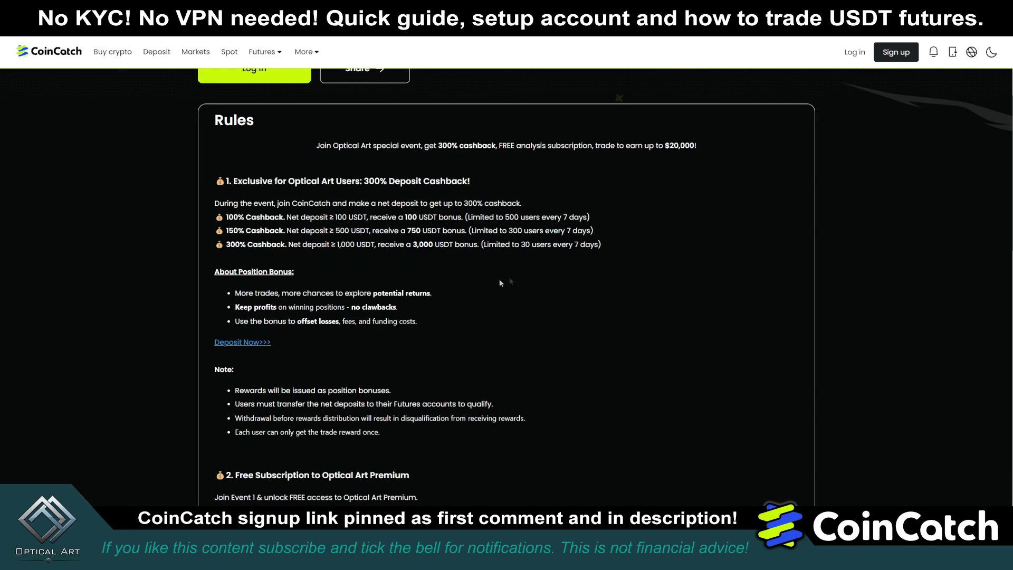
scroll(506, 281, down, 3)
scroll(532, 393, down, 8)
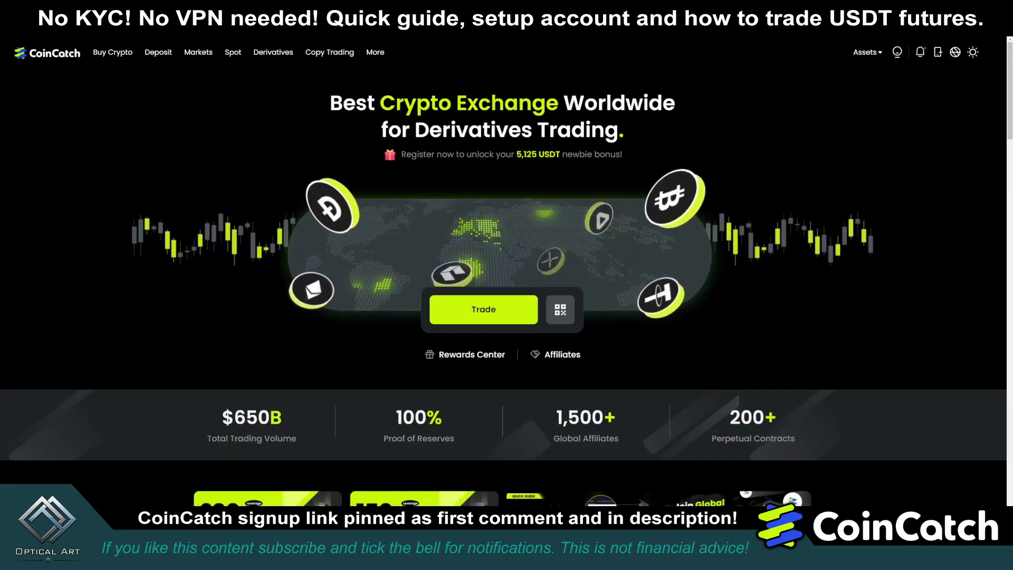
Open the assets overview and view the Futures account balance.
mouse_move(865, 54)
click(865, 88)
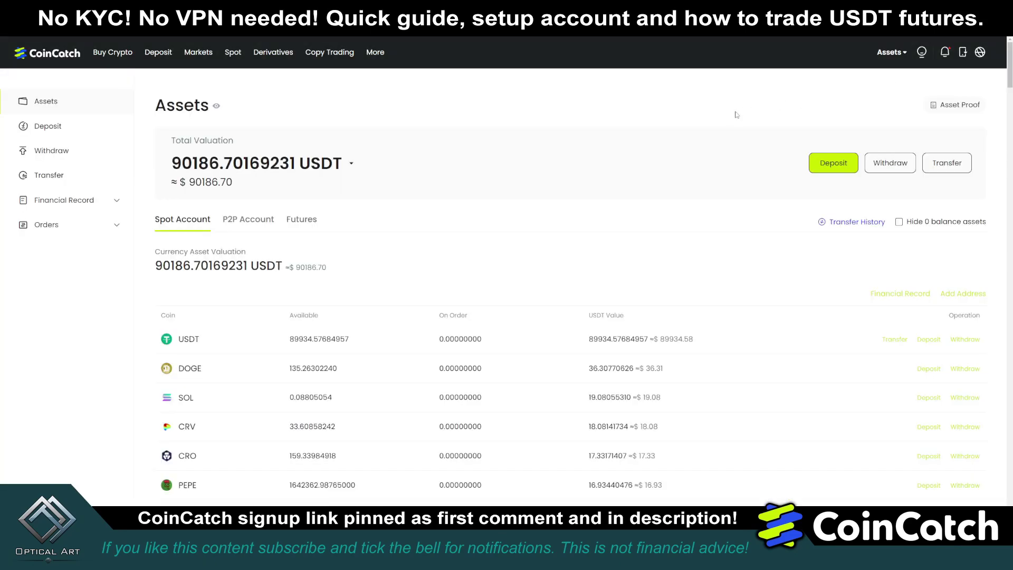
mouse_move(272, 51)
click(307, 221)
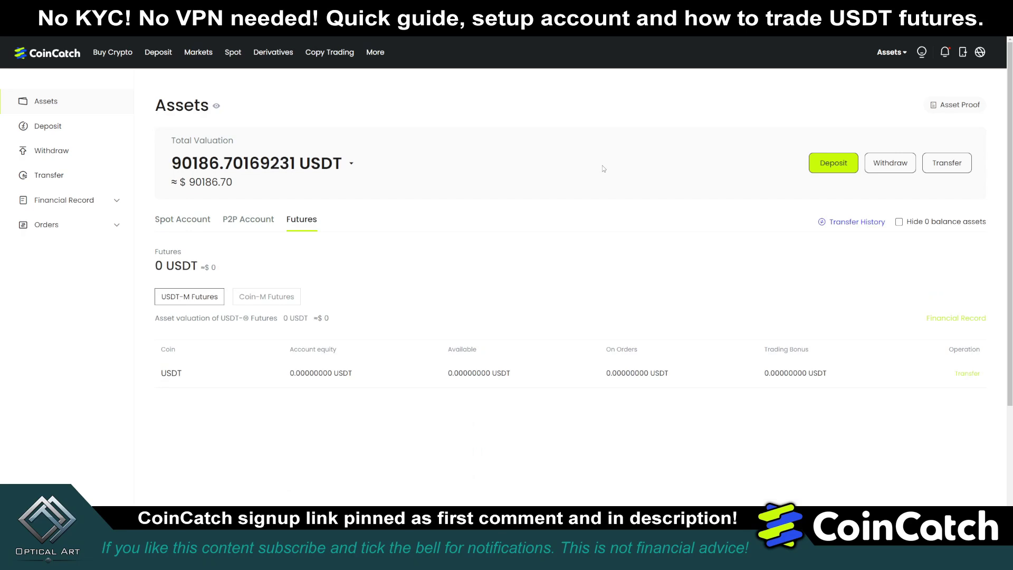
Open the deposit page and select USDT as the coin to deposit.
click(59, 129)
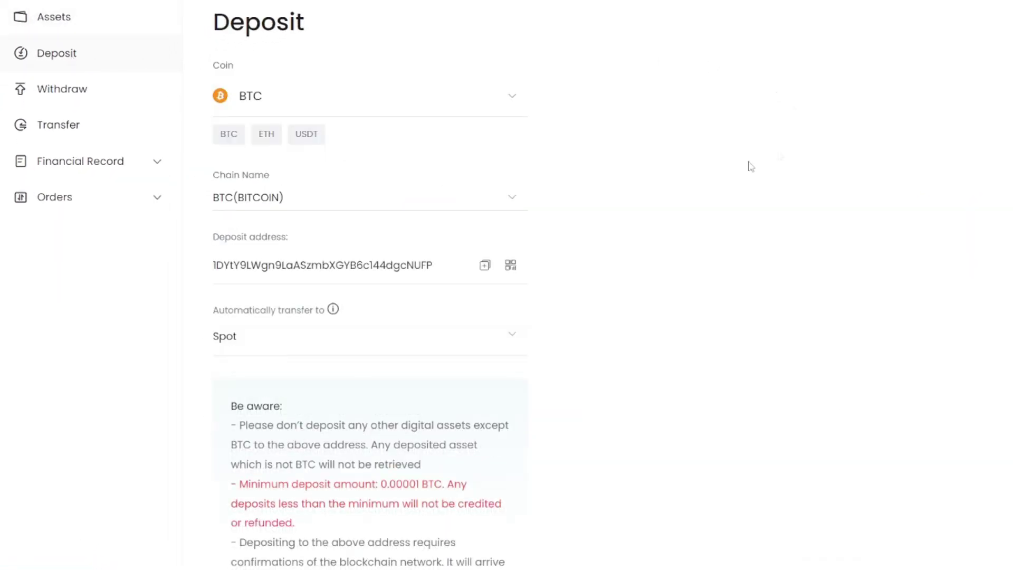
click(313, 139)
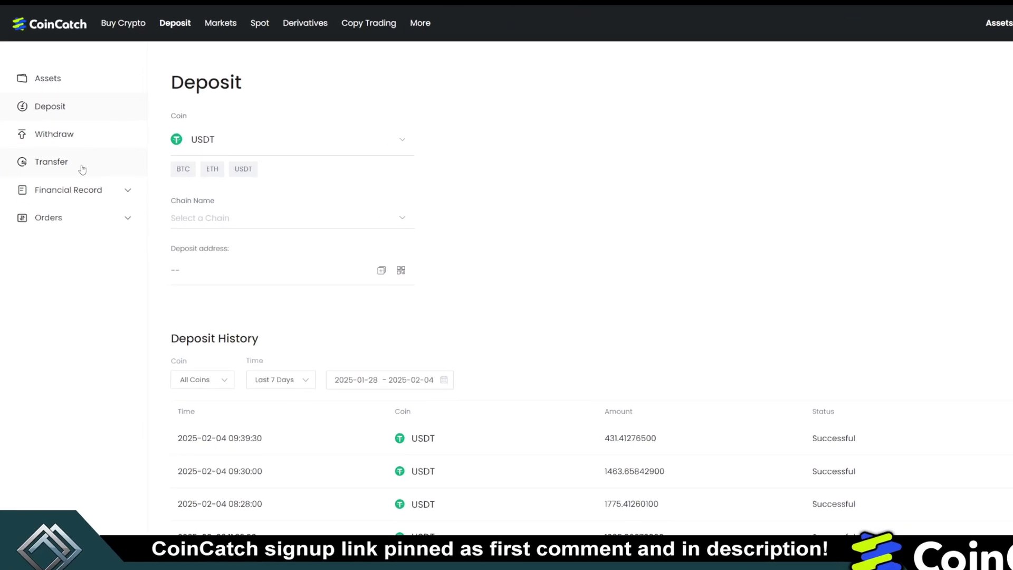
Open the transfer page and set the transfer direction from Spot to USDT-M Futures.
click(84, 161)
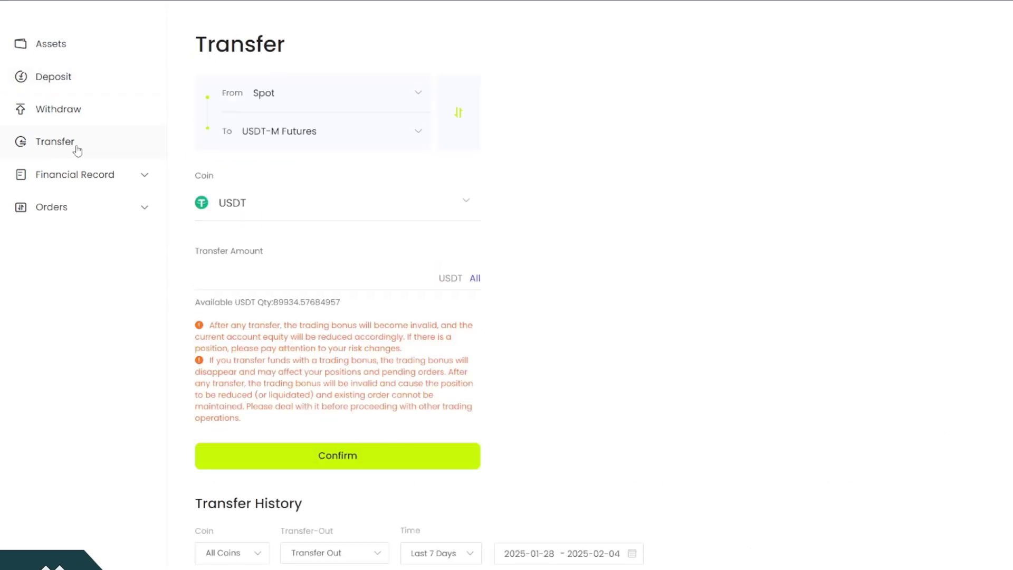
click(299, 98)
click(293, 158)
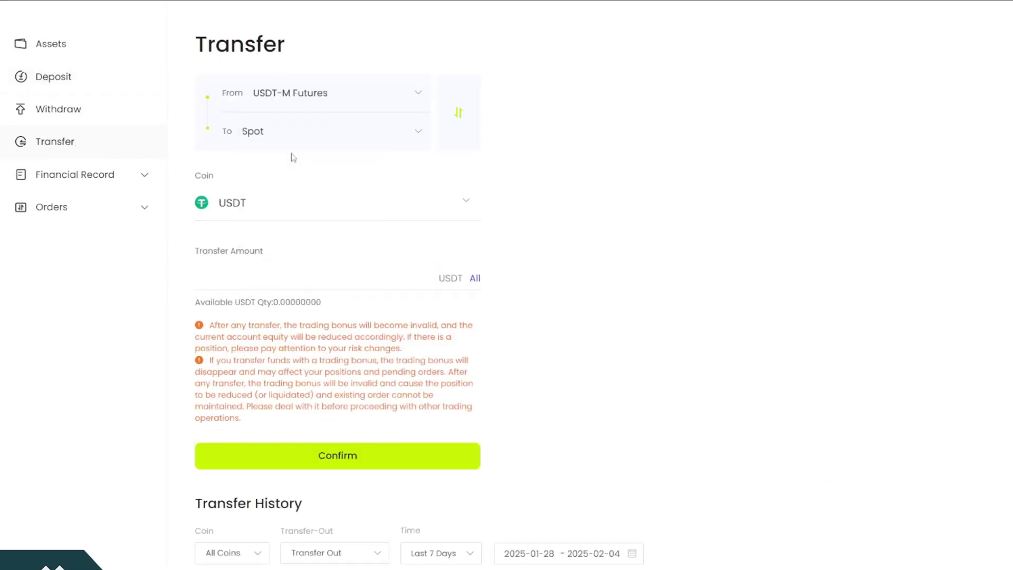
click(285, 98)
click(283, 204)
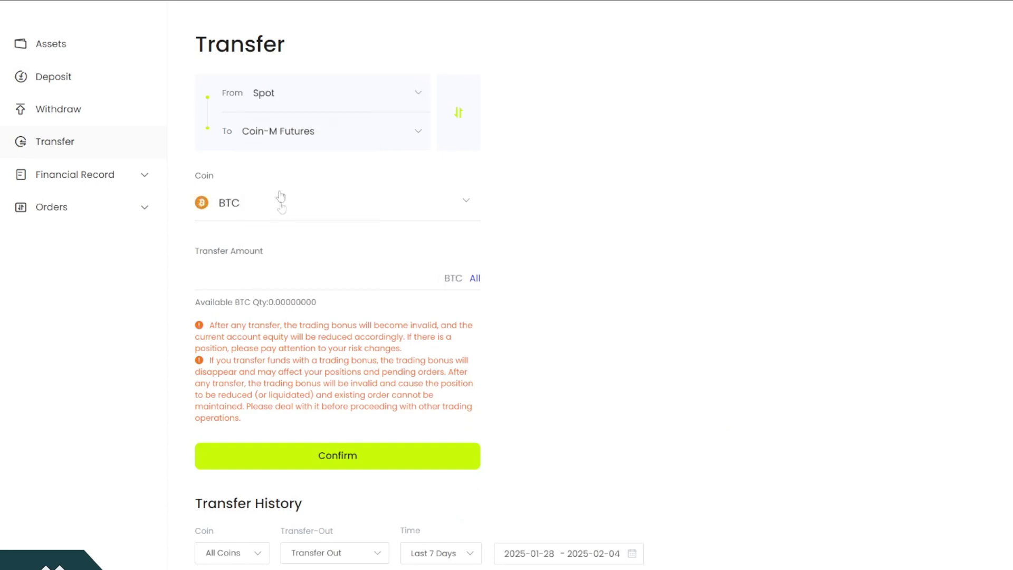
click(284, 133)
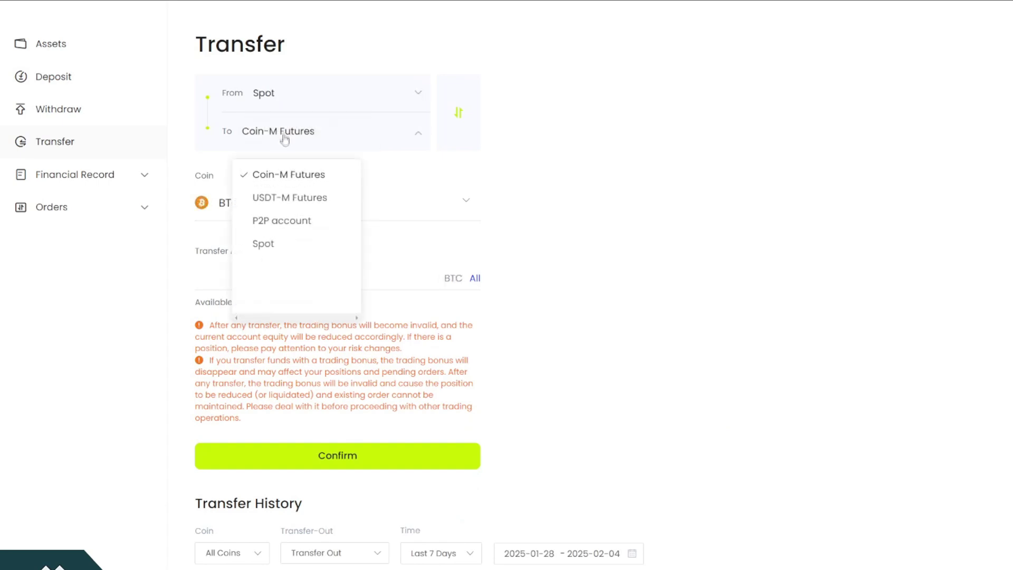
click(289, 198)
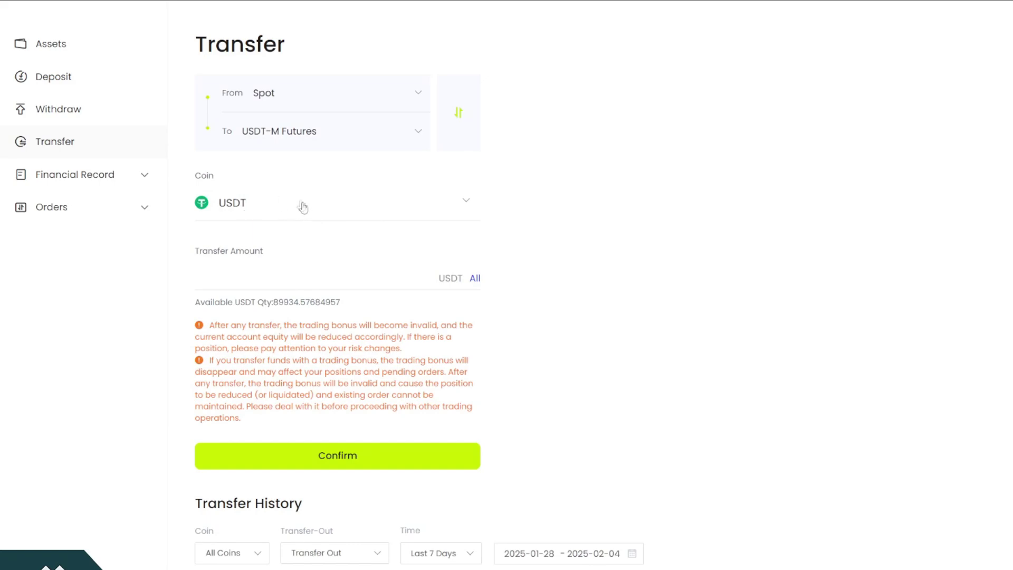
Transfer 10000 USDT to the USDT-M Futures account and check the entry in the transfer history.
click(302, 274)
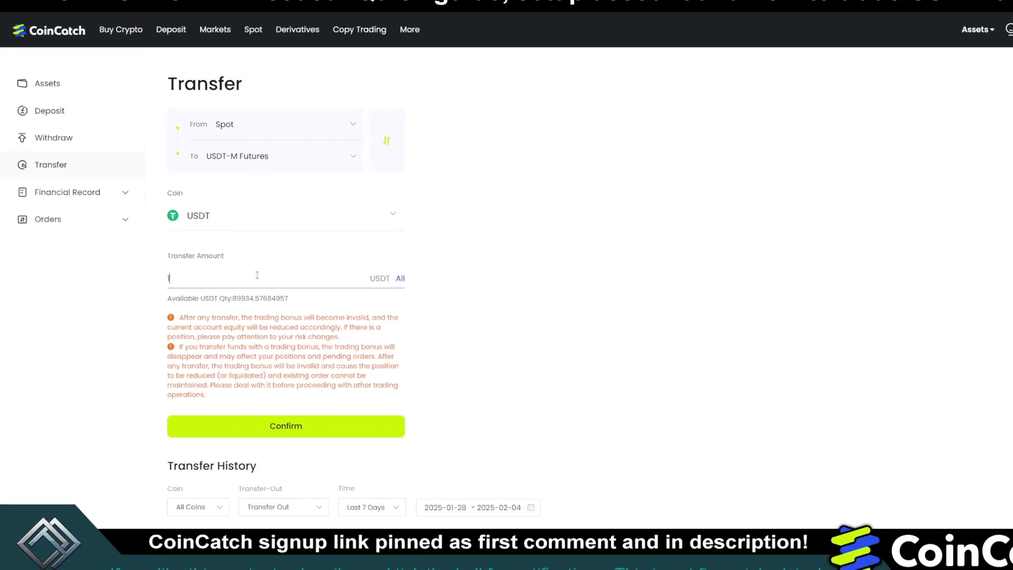
text(10000)
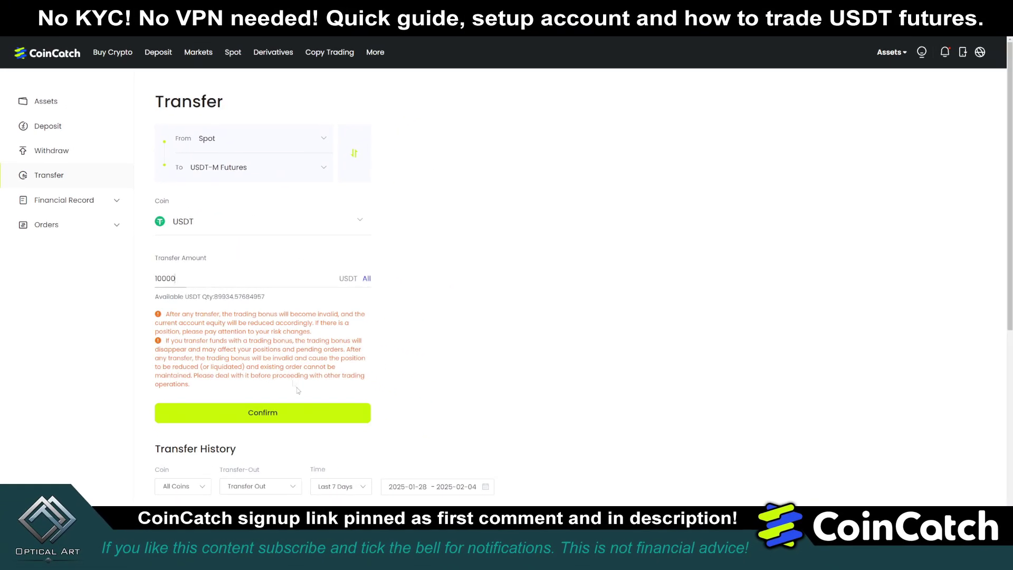
click(296, 412)
scroll(596, 392, down, 2)
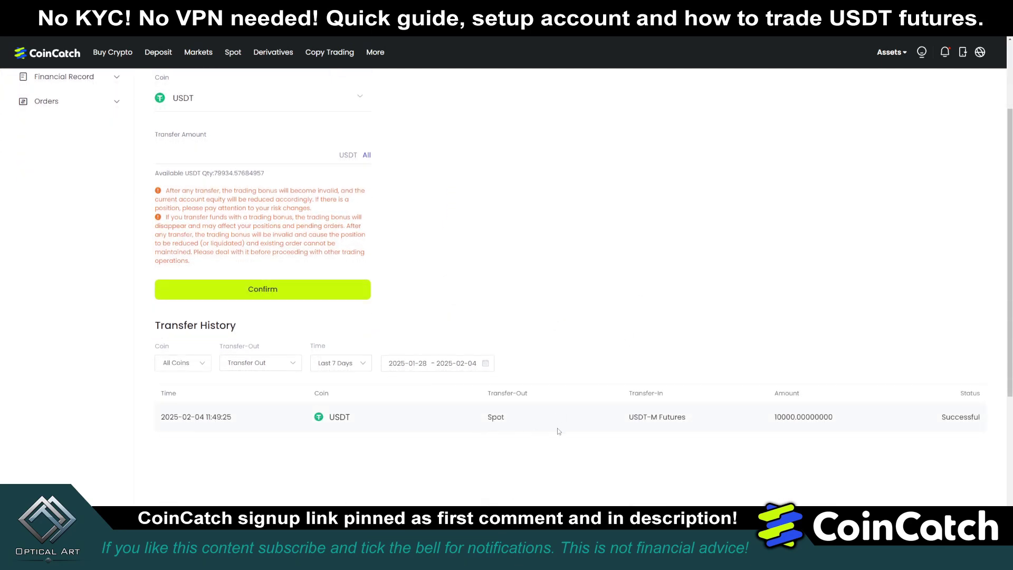
Return to the assets overview and check the Futures account balance after the transfer.
scroll(581, 417, up, 2)
click(129, 103)
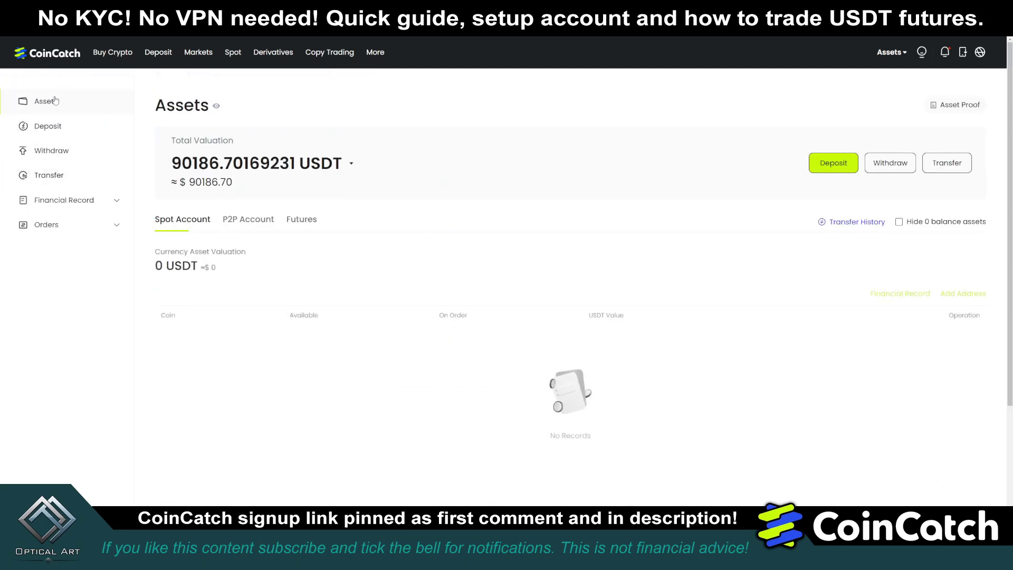
click(304, 226)
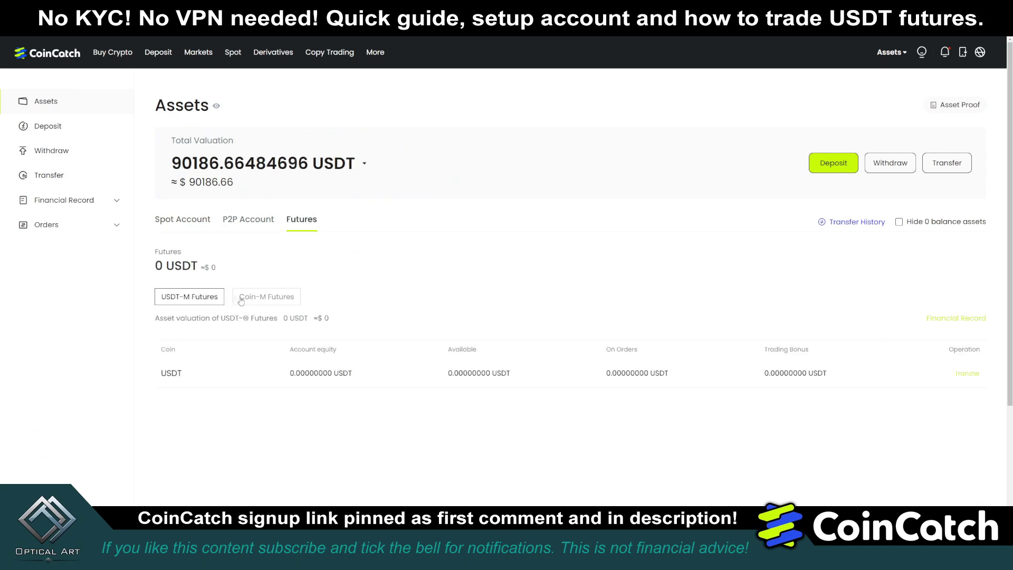
Open the USDT-M Futures trading page and view the positions area below the chart.
mouse_move(279, 59)
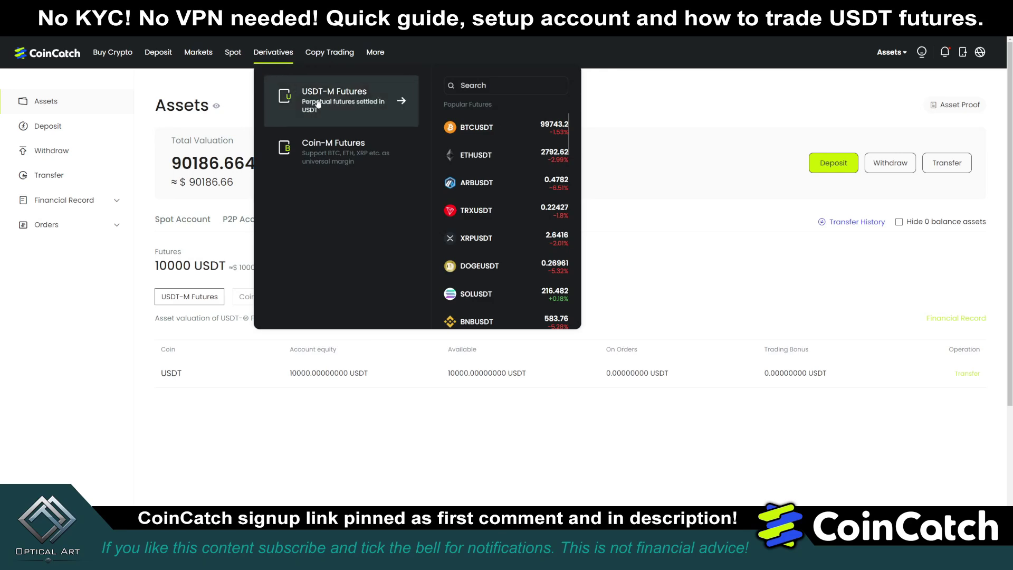
click(325, 104)
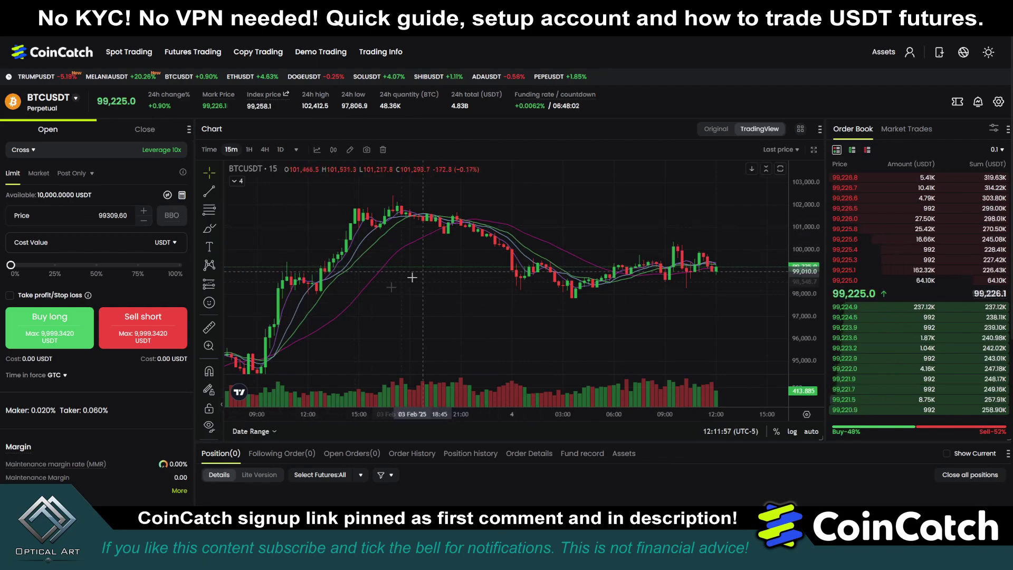
scroll(149, 425, down, 1)
scroll(149, 426, down, 2)
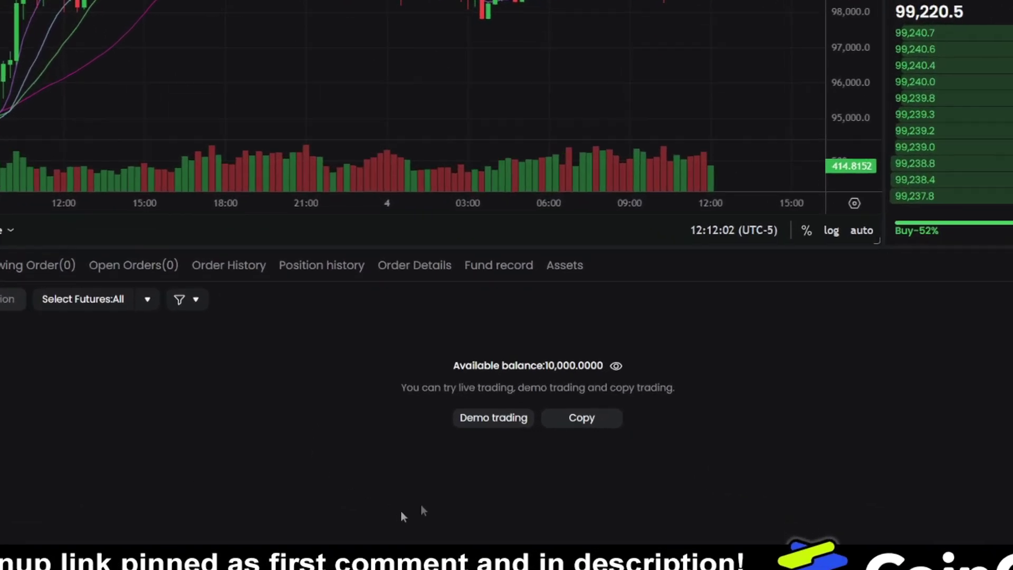
Open demo trading and look over the trading pair, order form, margin and demo asset sections.
click(483, 420)
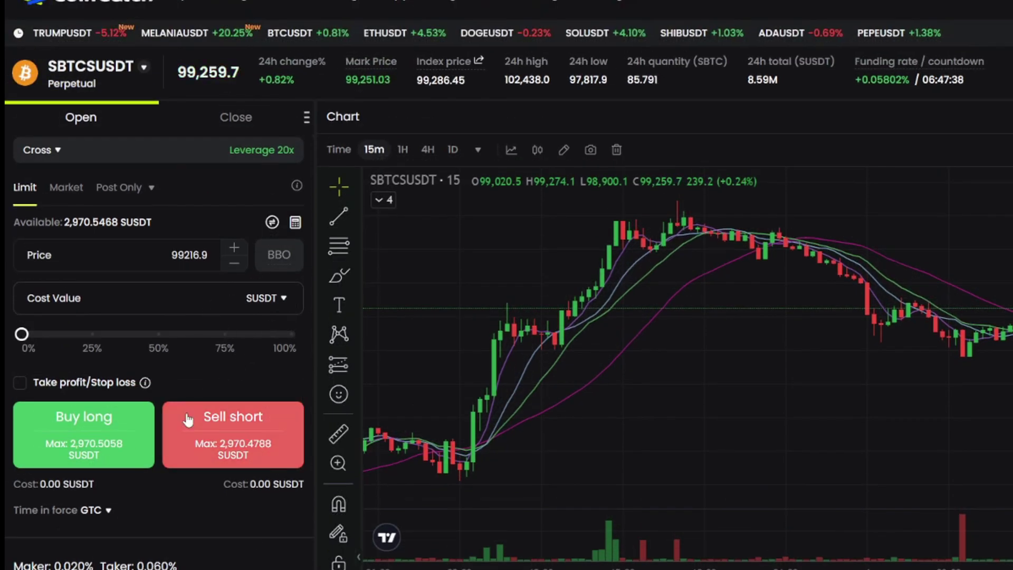
click(144, 67)
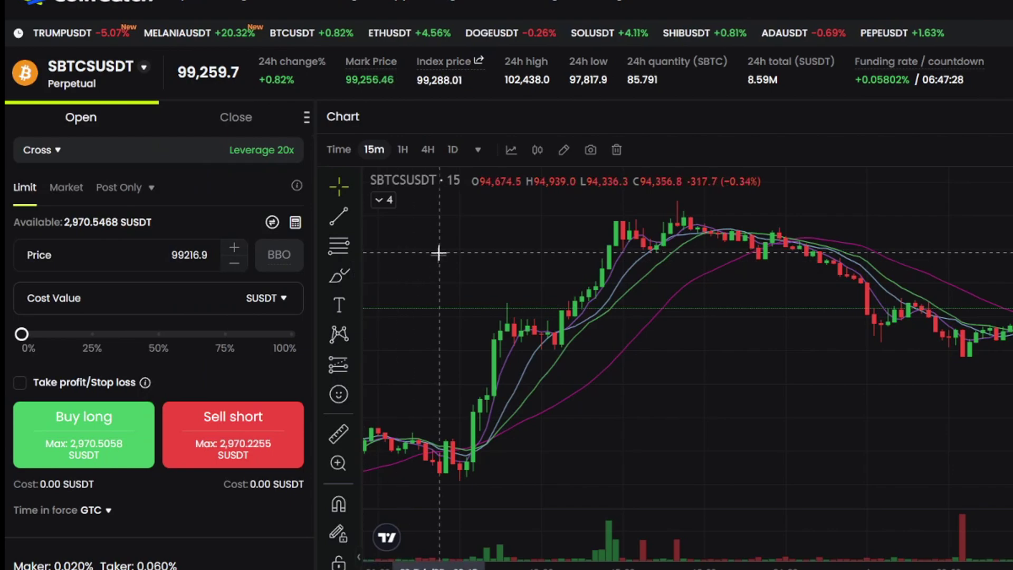
scroll(243, 564, down, 3)
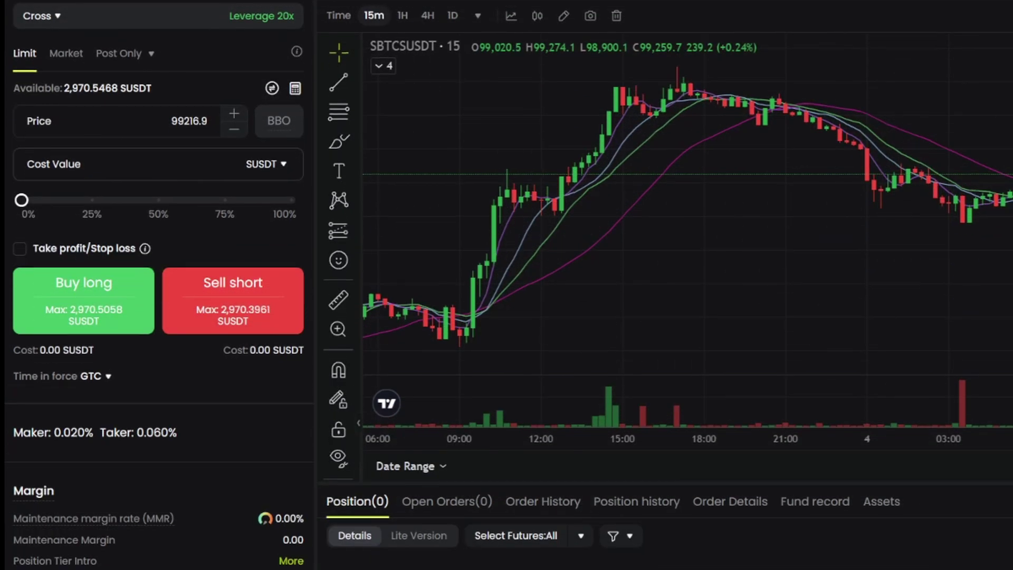
scroll(508, 282, down, 7)
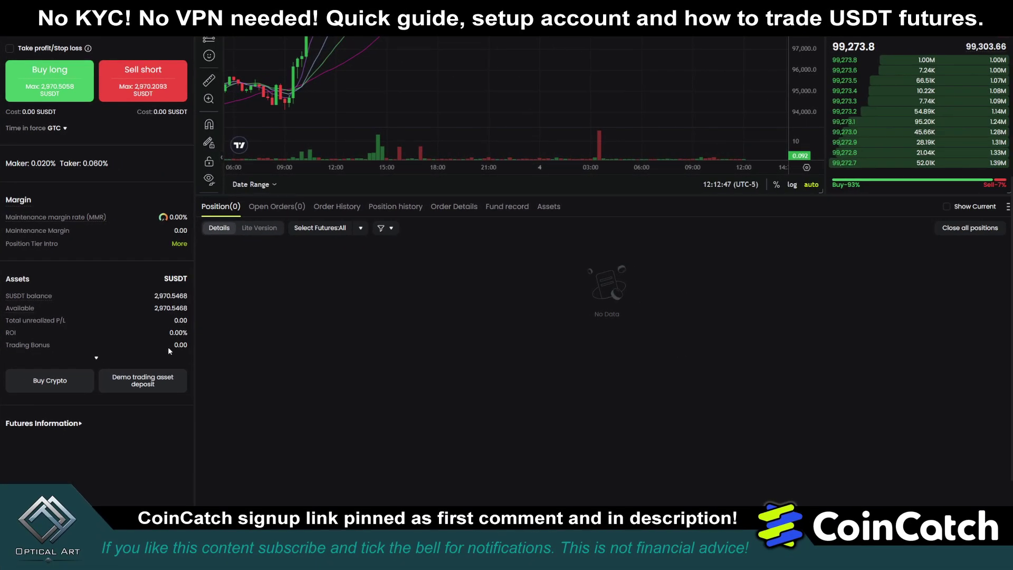
scroll(167, 347, up, 5)
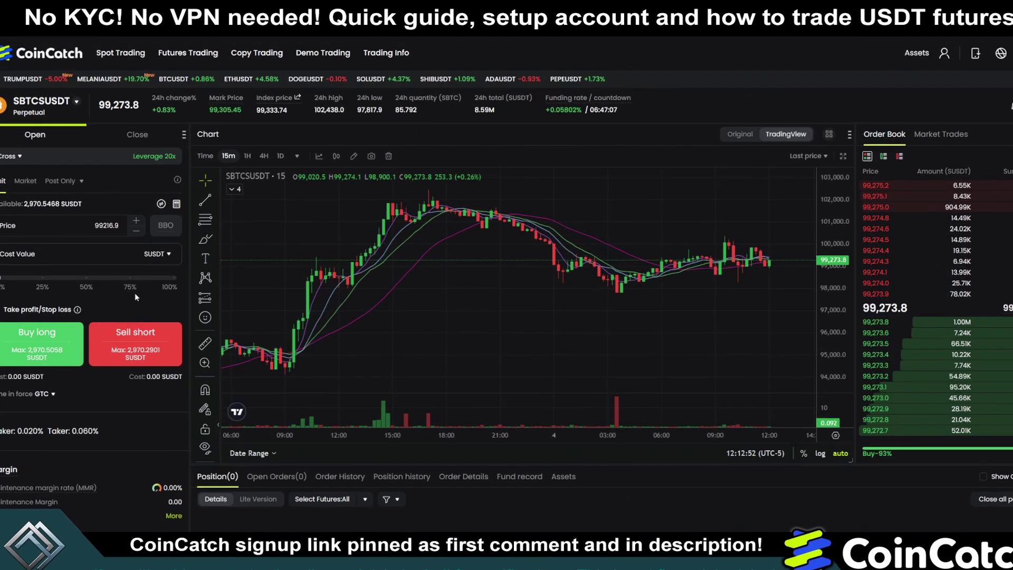
Switch from demo trading back to the live USDT-M Futures trading page.
mouse_move(200, 55)
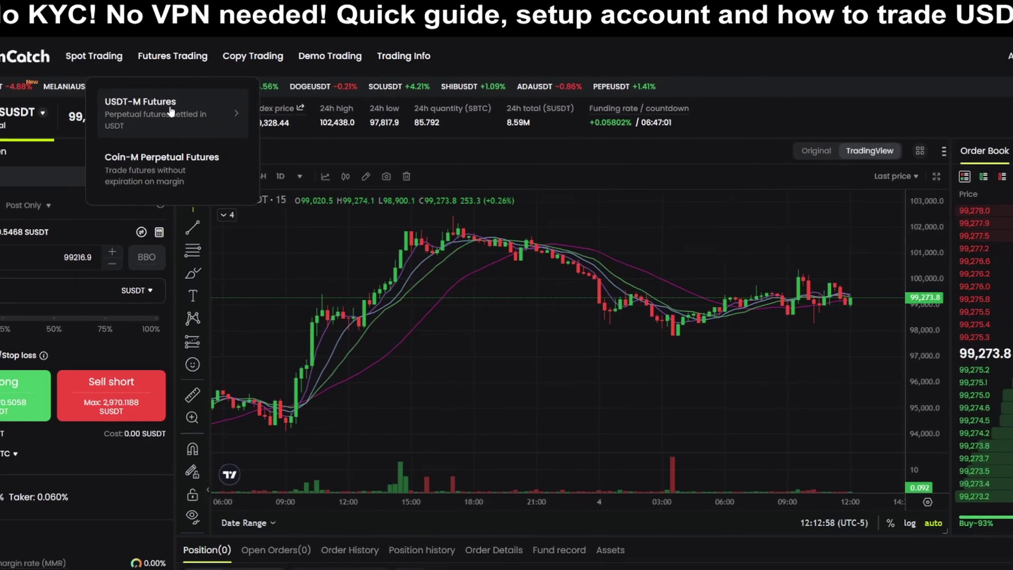
click(171, 111)
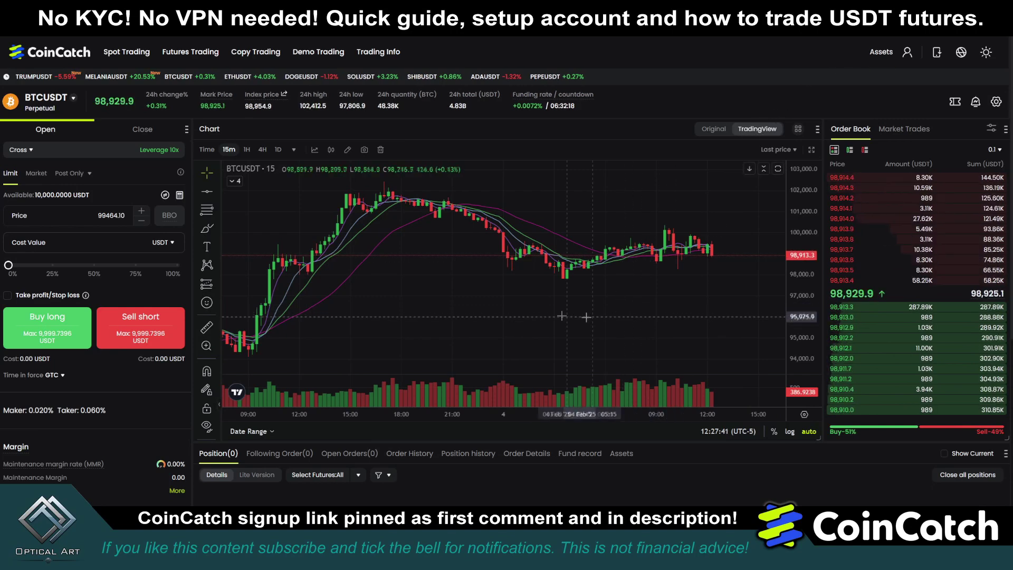
Look over the chart's line drawing tools and its selectable time intervals.
click(217, 190)
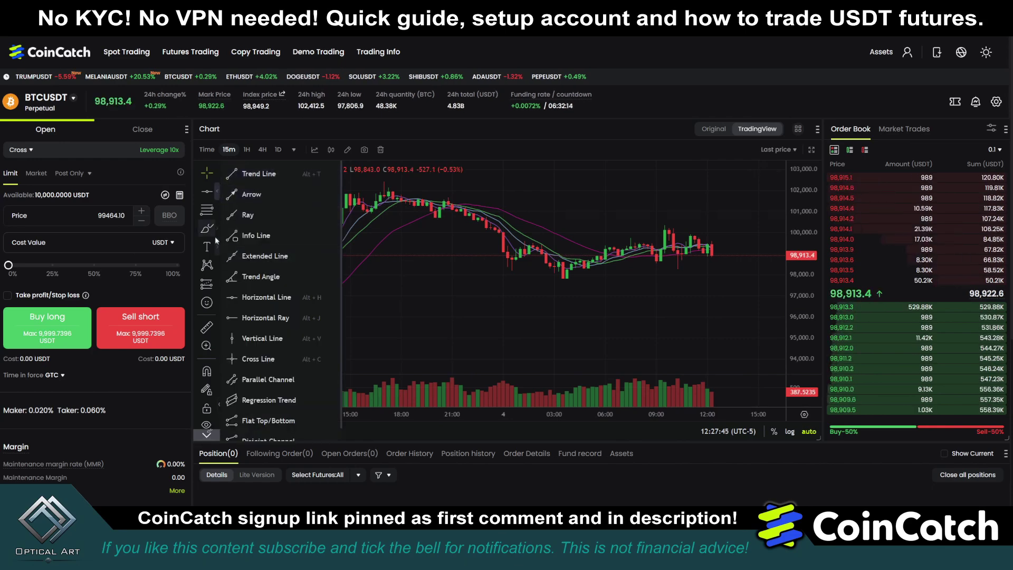
click(583, 221)
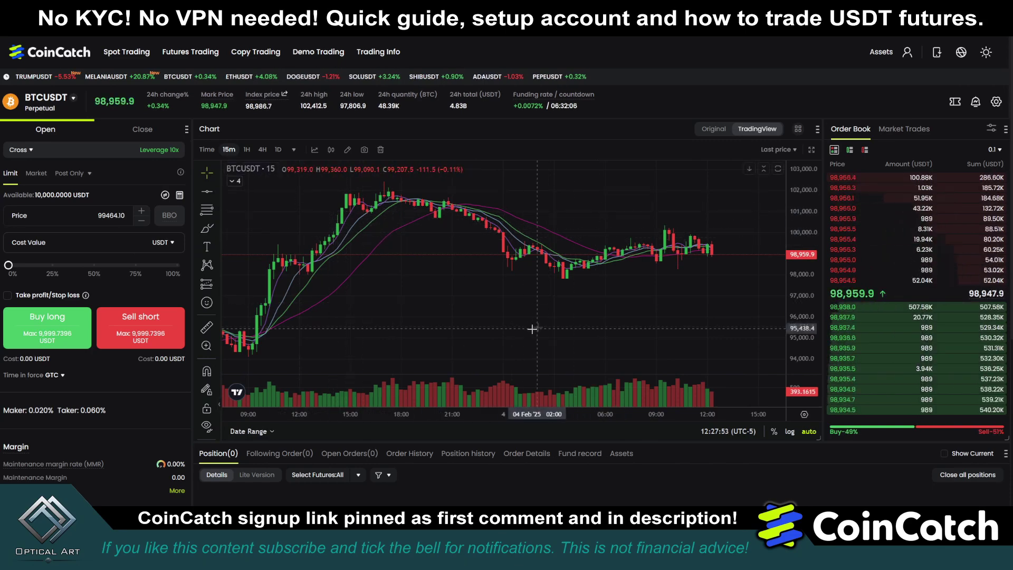
click(294, 150)
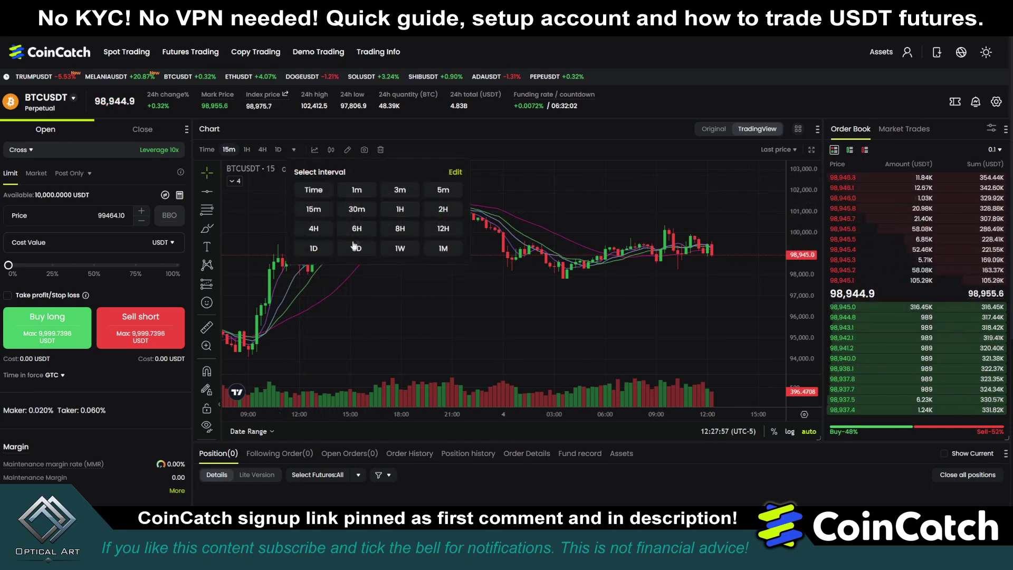
click(478, 242)
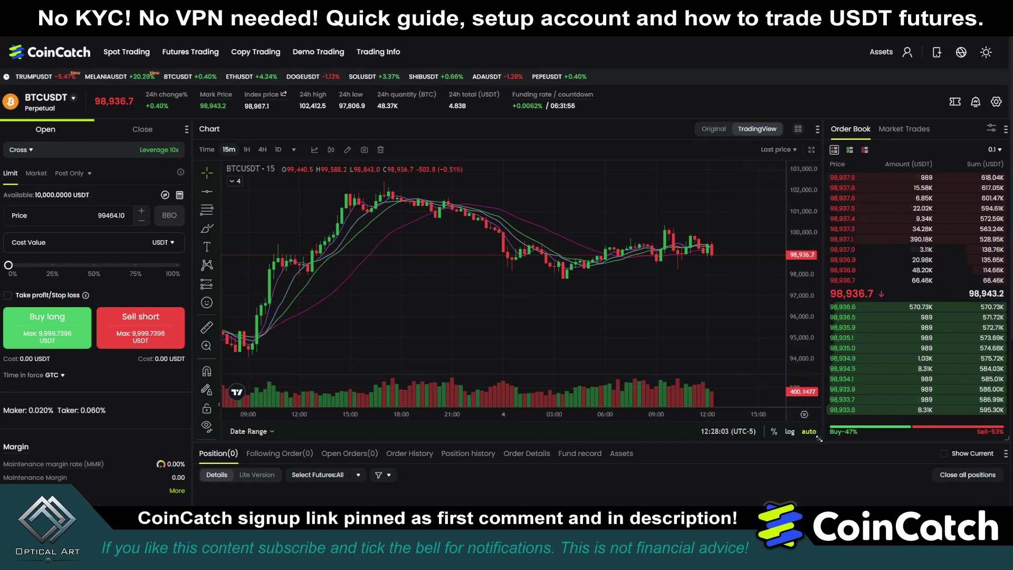
Rearrange the trading layout by moving the order entry panel to the far right side.
mouse_move(819, 438)
mouse_down()
mouse_move(632, 430)
mouse_move(572, 350)
mouse_move(821, 434)
mouse_up()
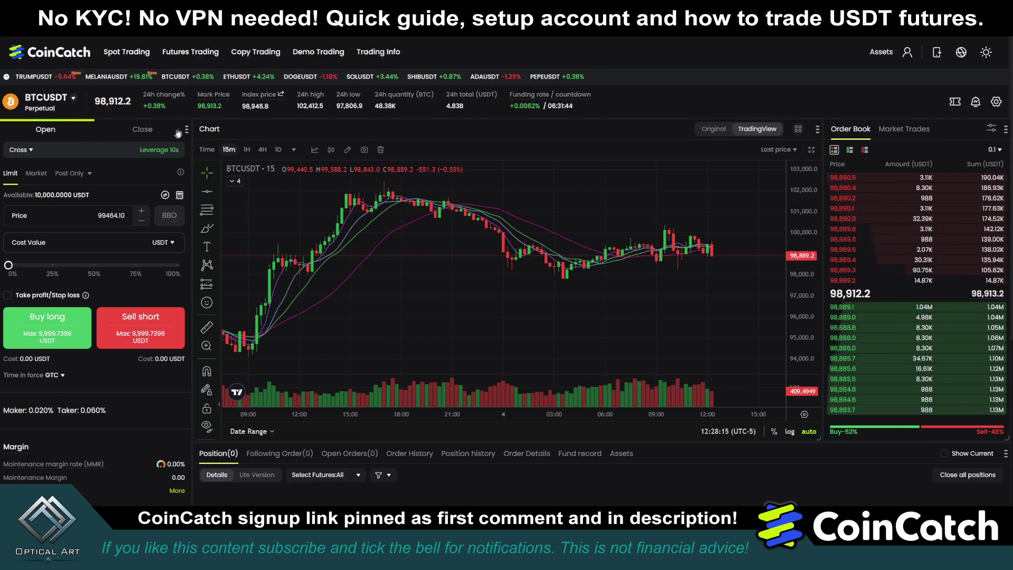
drag(176, 135, 1004, 130)
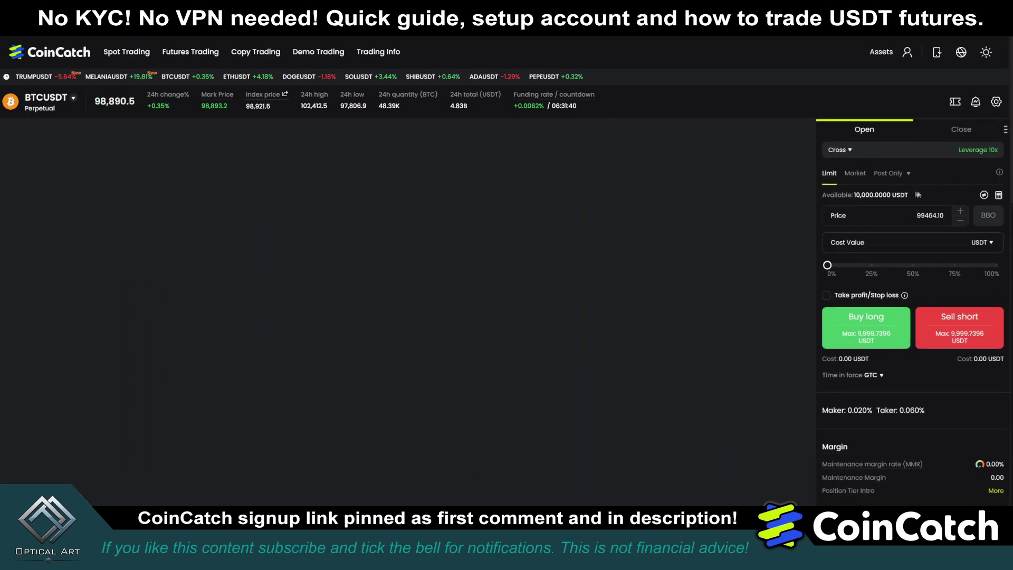
Move the order entry panel back to the far left side of the trading layout.
scroll(544, 473, down, 5)
scroll(542, 458, up, 5)
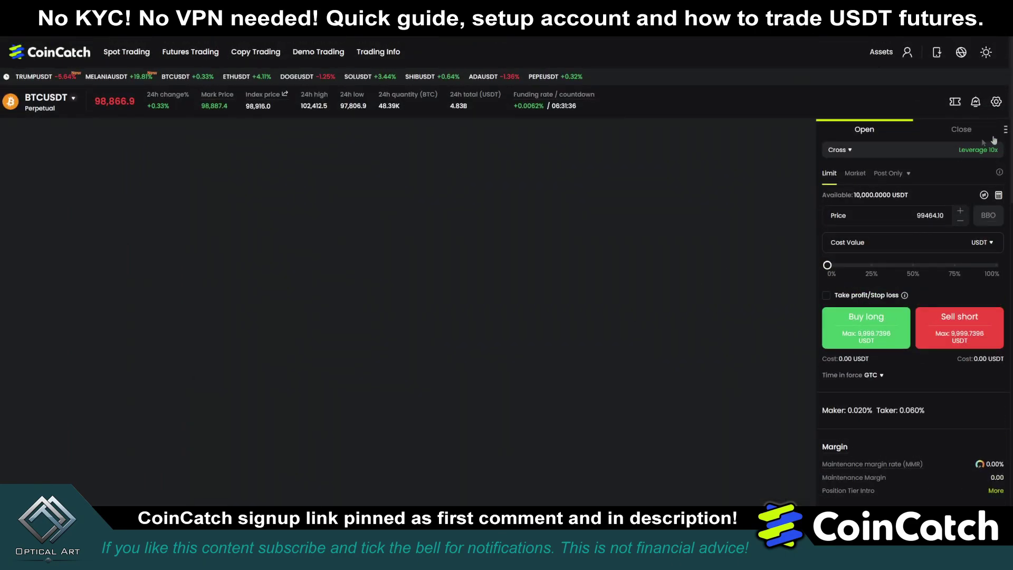
drag(1005, 128, 190, 128)
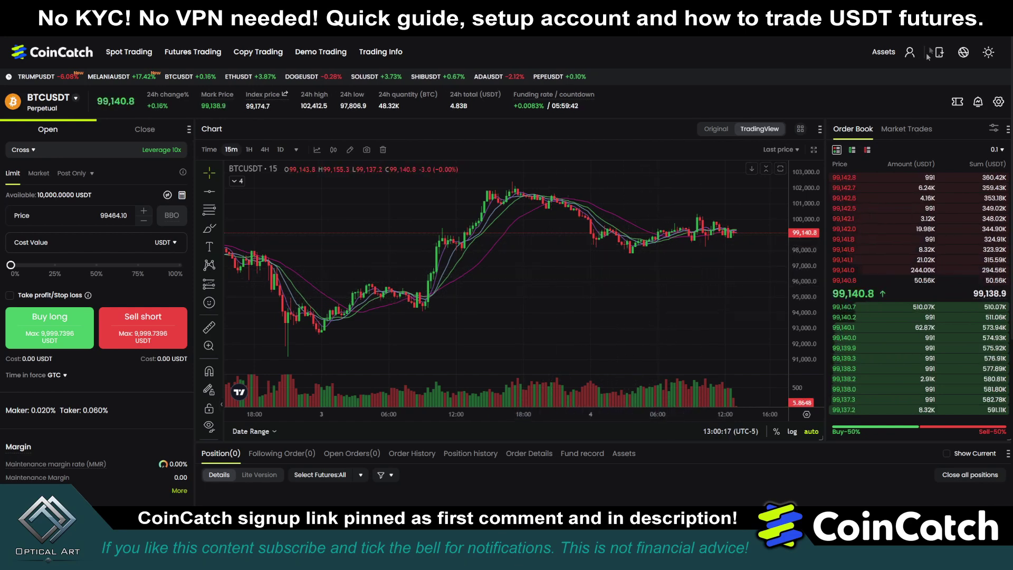
Try Isolated margin mode for BTCUSDT, return the selection to Cross and confirm it.
click(33, 152)
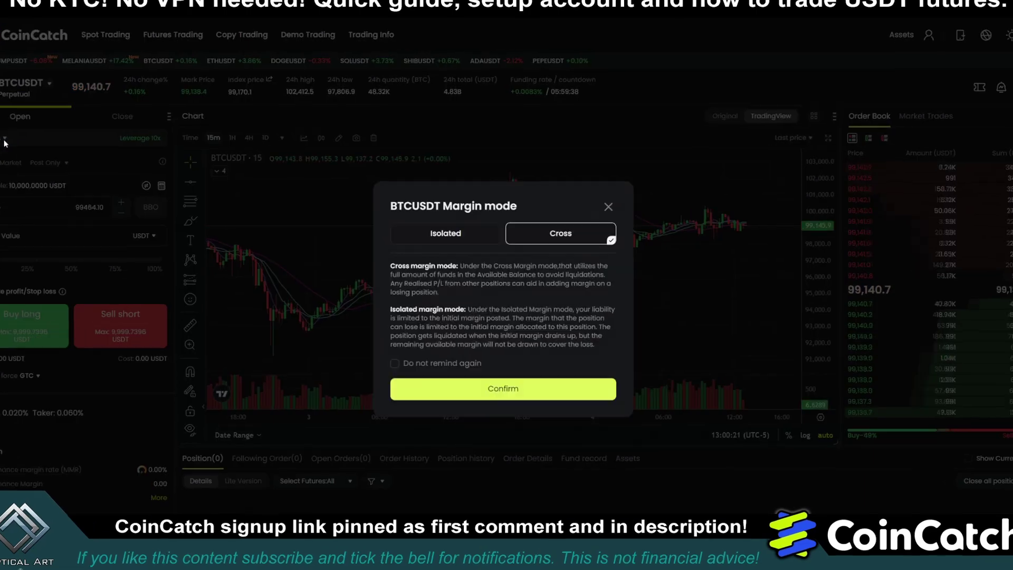
click(410, 174)
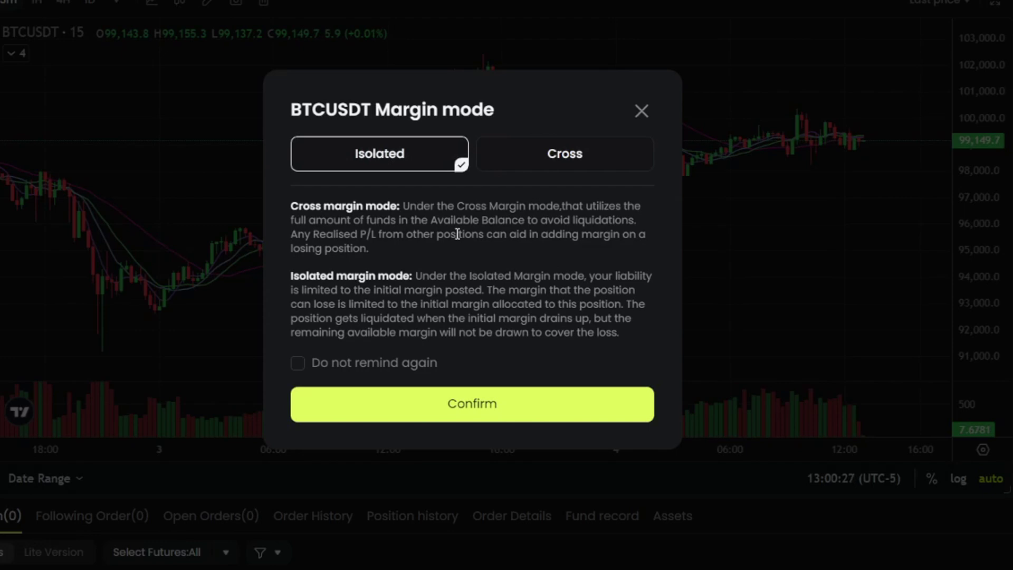
click(534, 166)
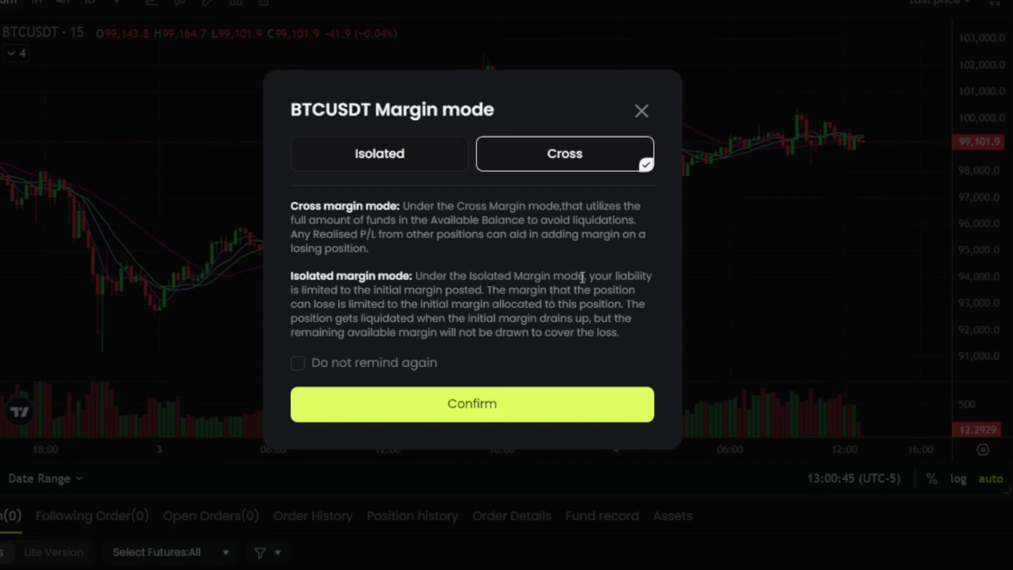
click(499, 416)
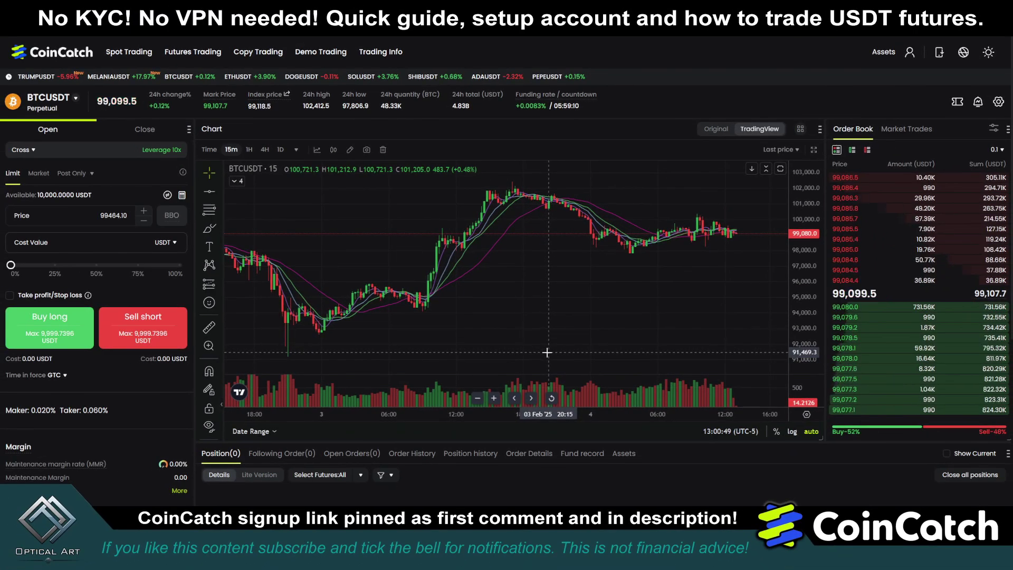
Try BTCUSDT leverage values of 185x and 22x, set it to 10x and confirm.
click(161, 150)
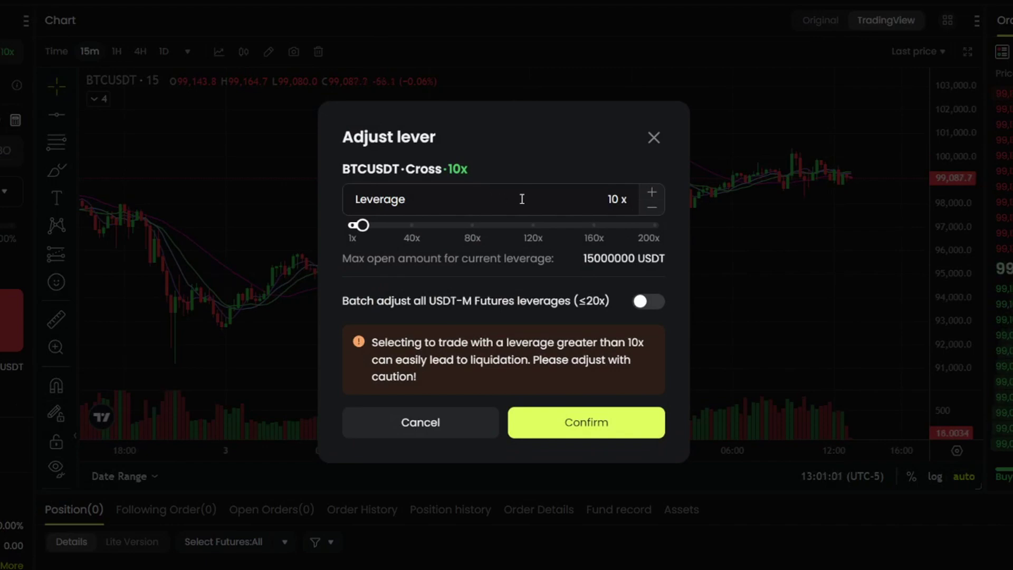
mouse_move(367, 228)
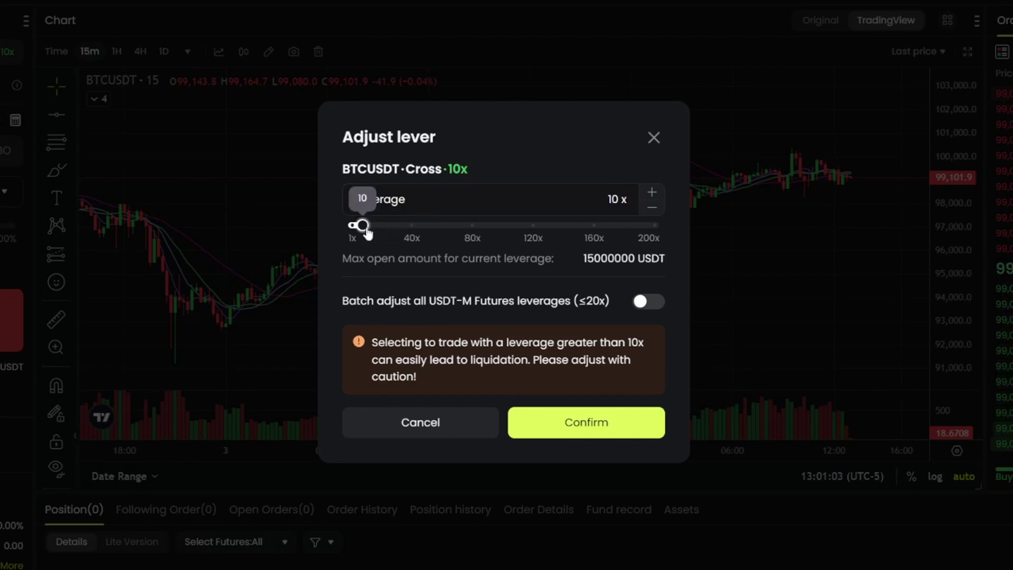
drag(367, 228, 640, 234)
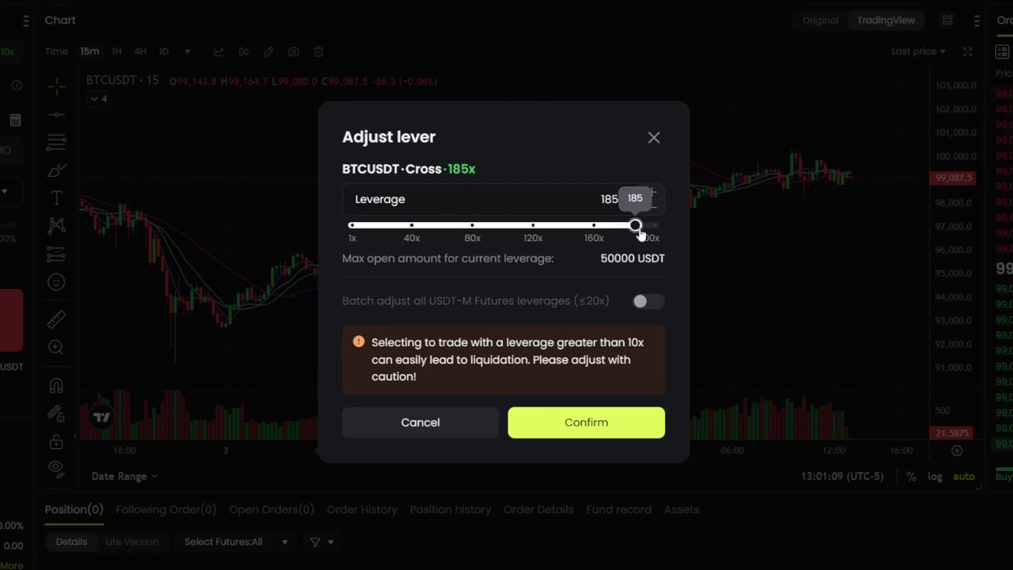
drag(638, 232, 384, 241)
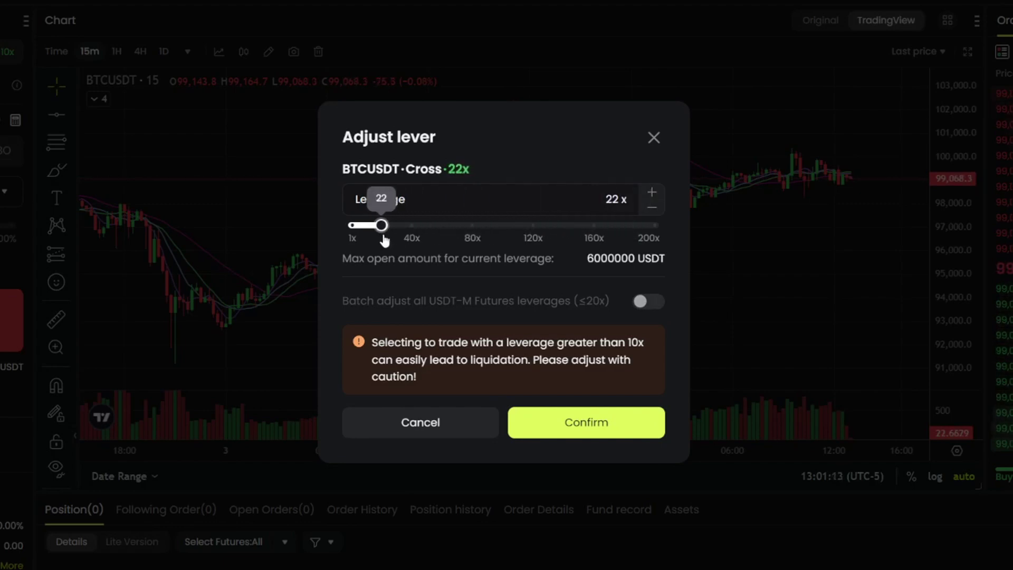
drag(384, 240, 372, 241)
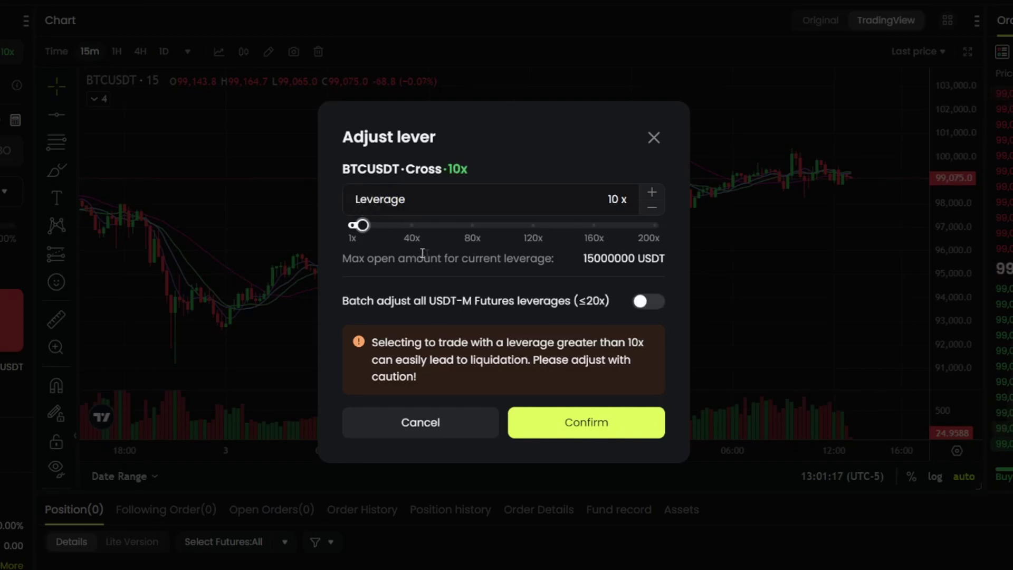
click(562, 423)
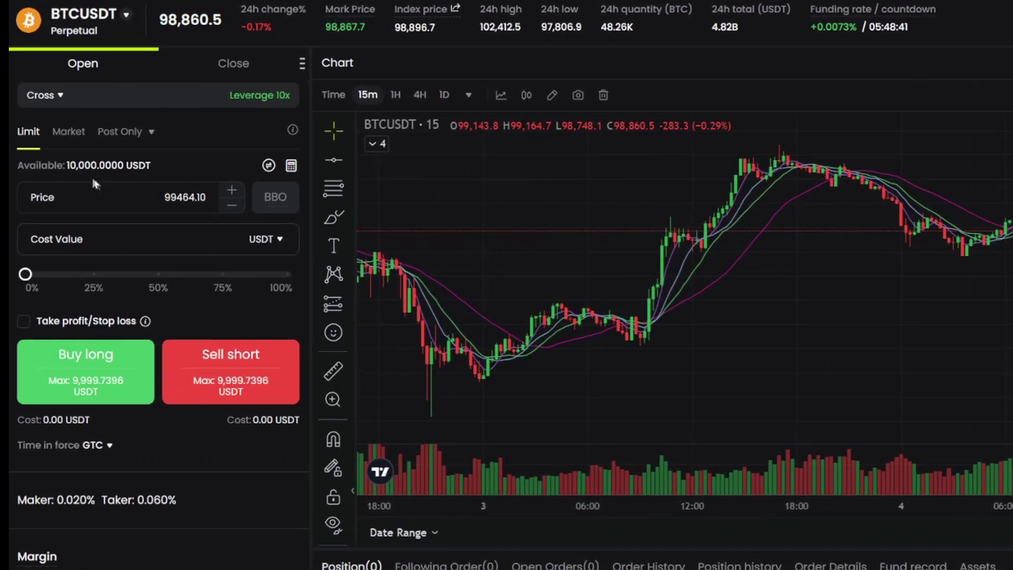
Open a BTCUSDT short position with a market order using a cost value of 200 USDT and confirm the order.
click(68, 137)
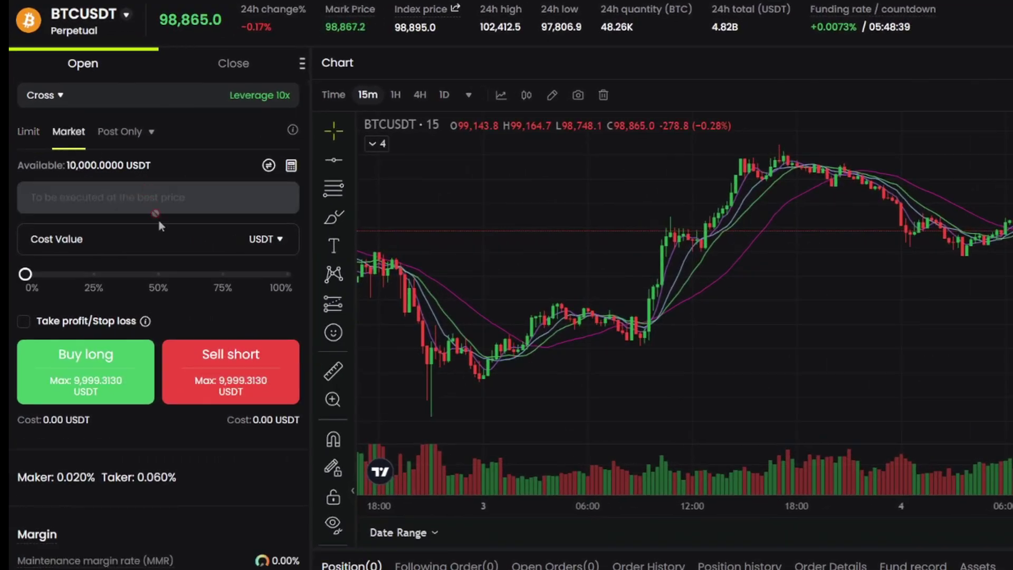
click(176, 243)
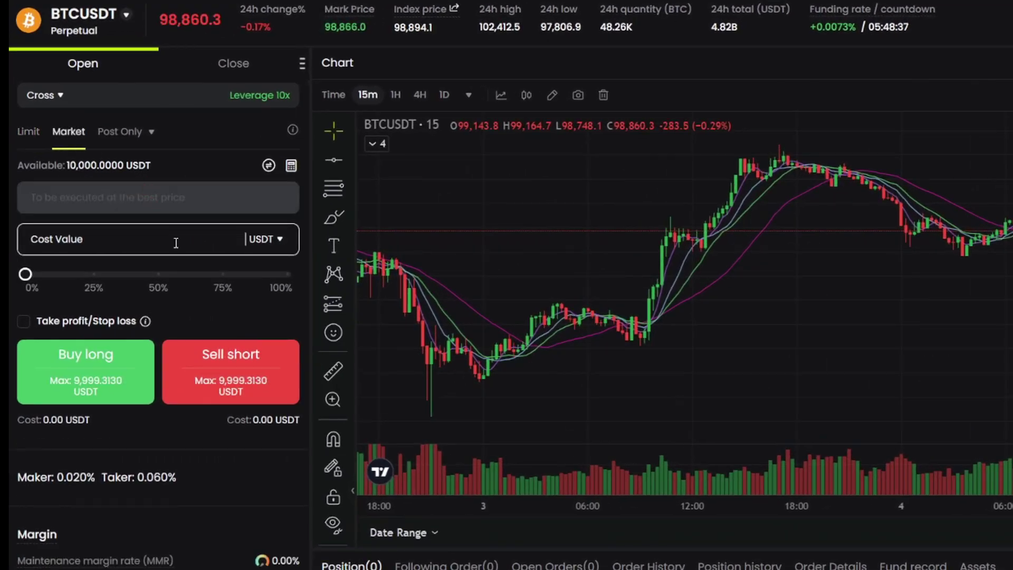
text(200)
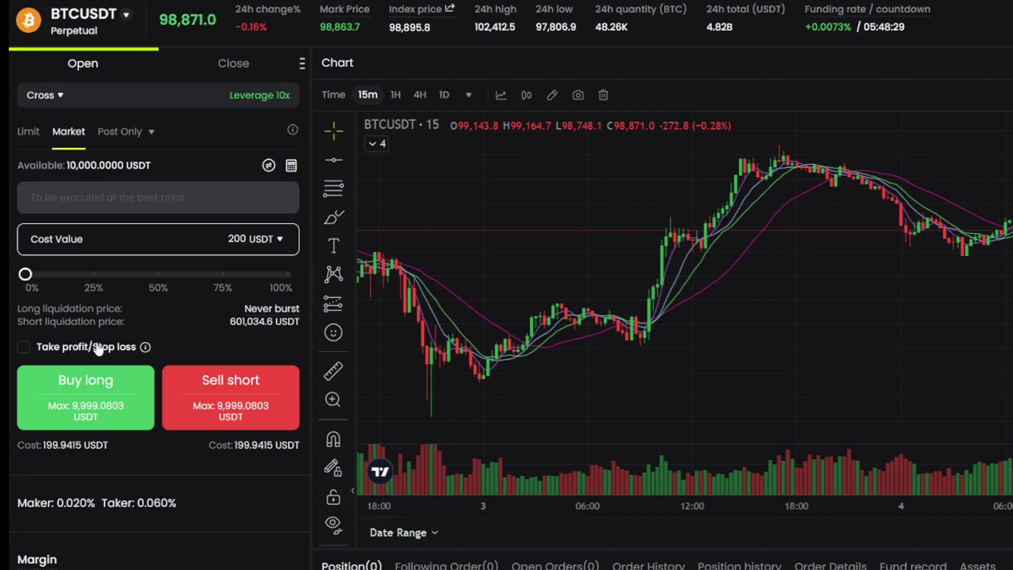
click(234, 386)
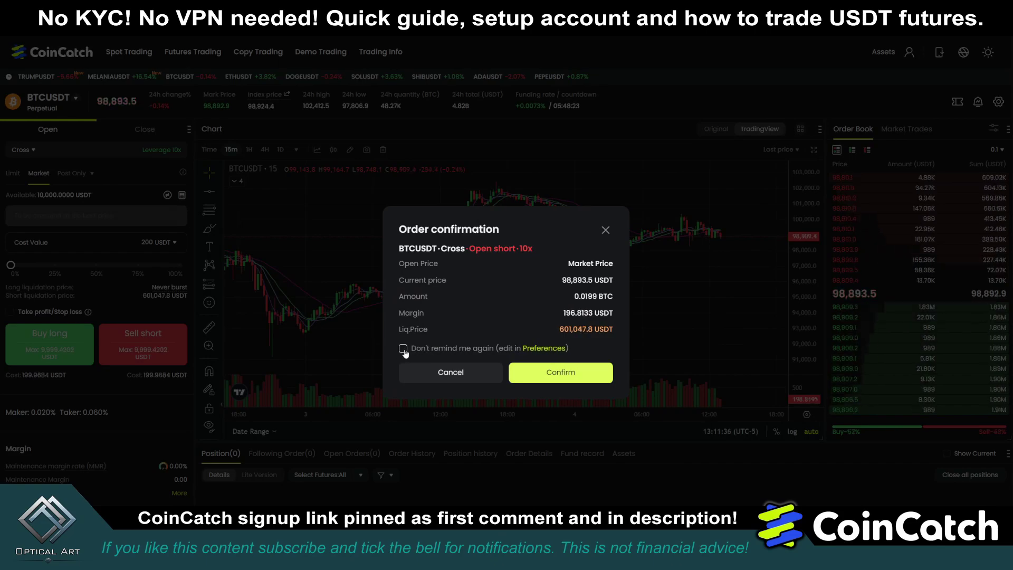
click(560, 372)
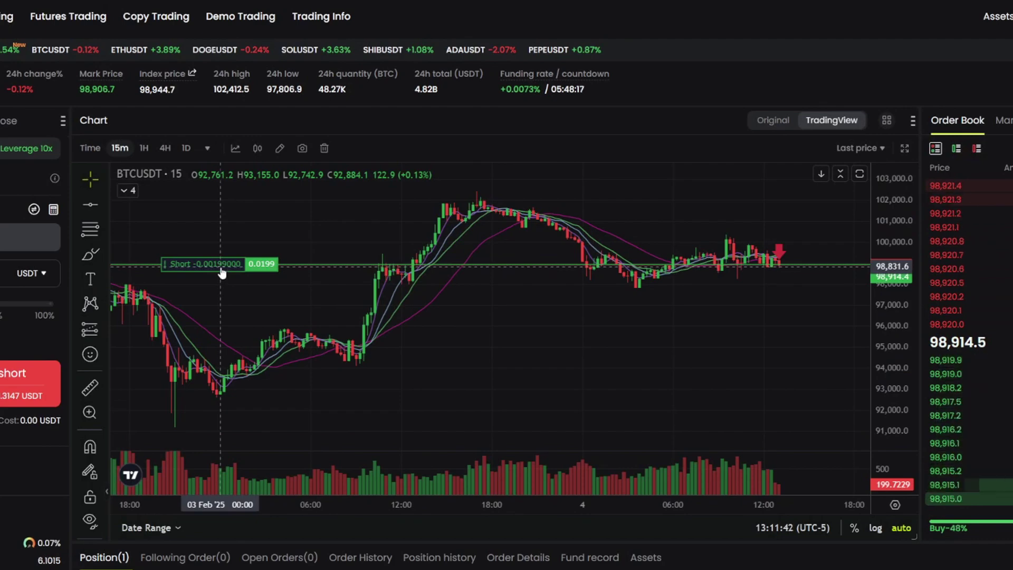
Add a stop loss at 99,591 and a take profit at 96,916.8 to the short position on the chart, confirming both.
drag(222, 269, 222, 252)
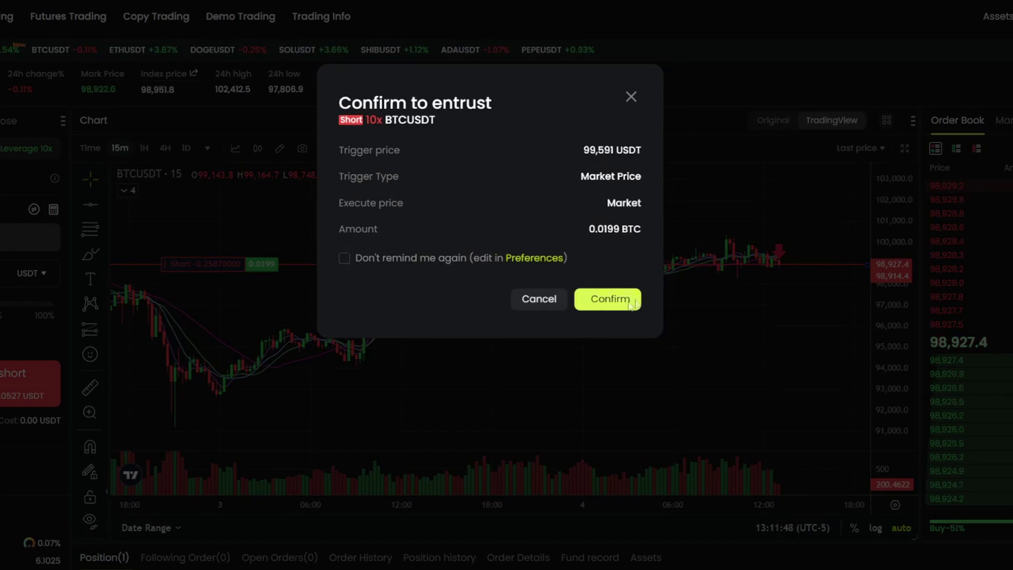
click(606, 299)
drag(241, 272, 241, 307)
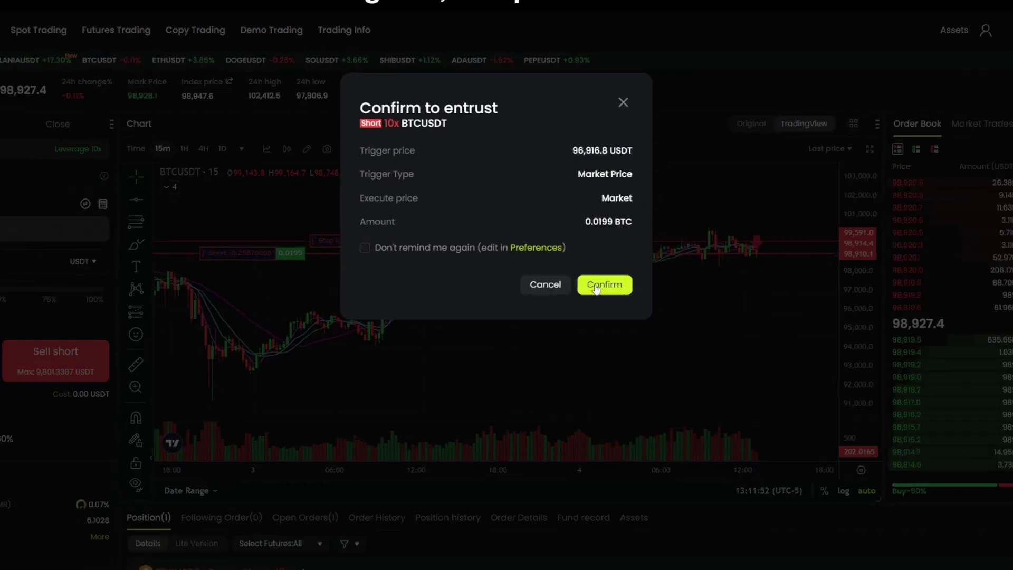
click(607, 298)
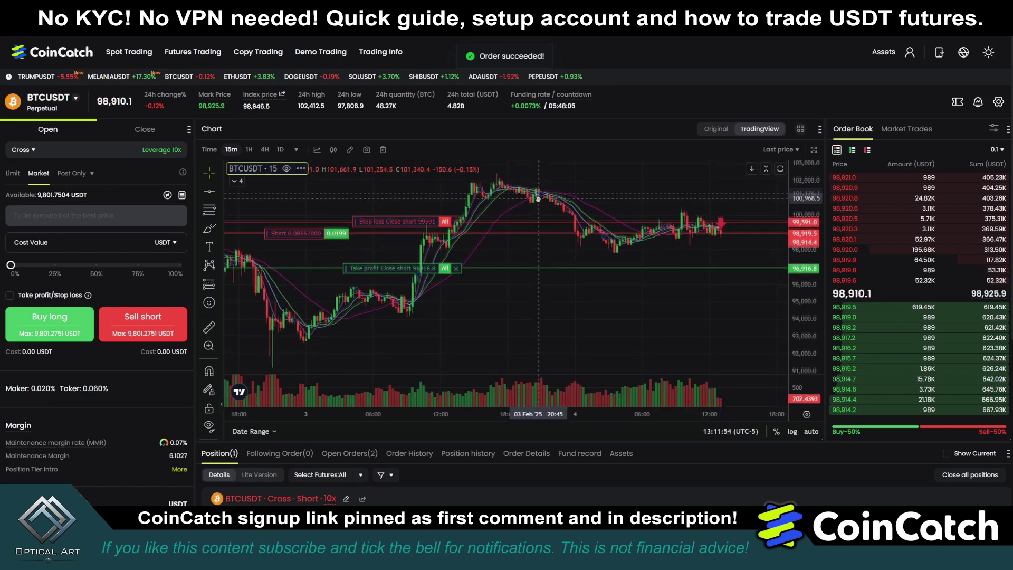
Move the short position's stop loss to 100,316.1 and its take profit to 96,431 on the chart.
drag(401, 229, 401, 215)
drag(401, 274, 401, 282)
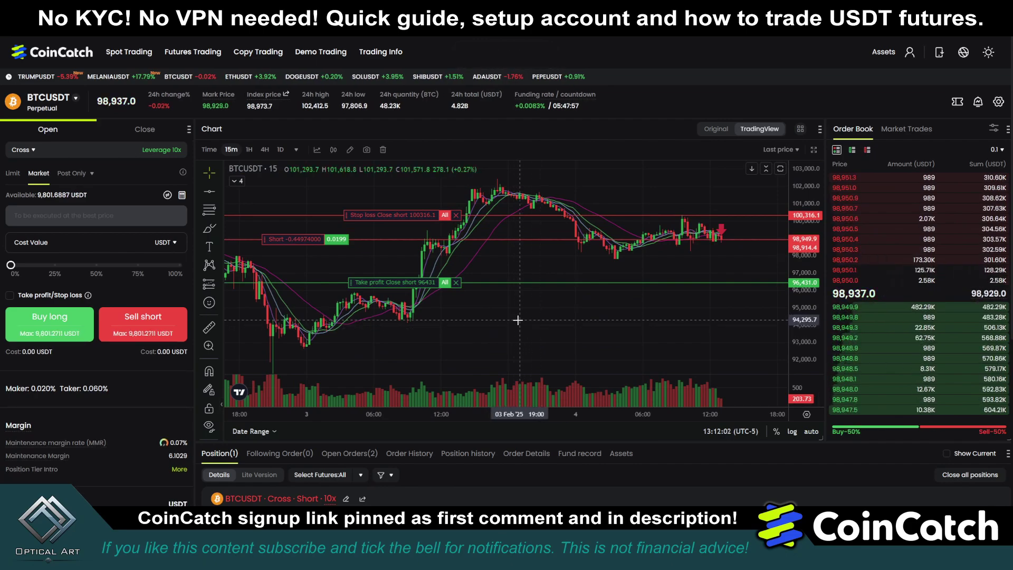
Flash close the open BTCUSDT short position at market price and confirm the closing order.
scroll(507, 438, down, 3)
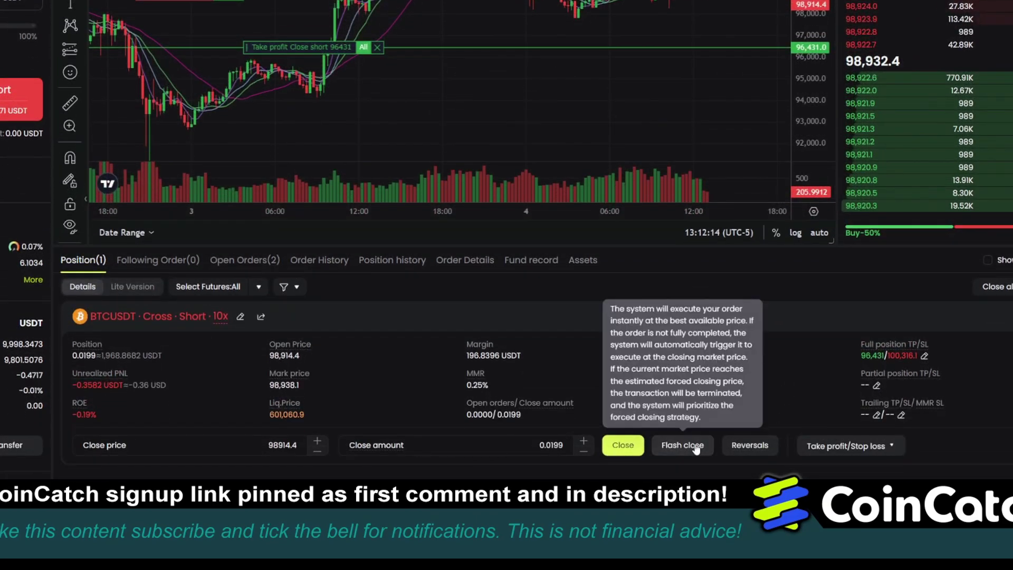
click(694, 446)
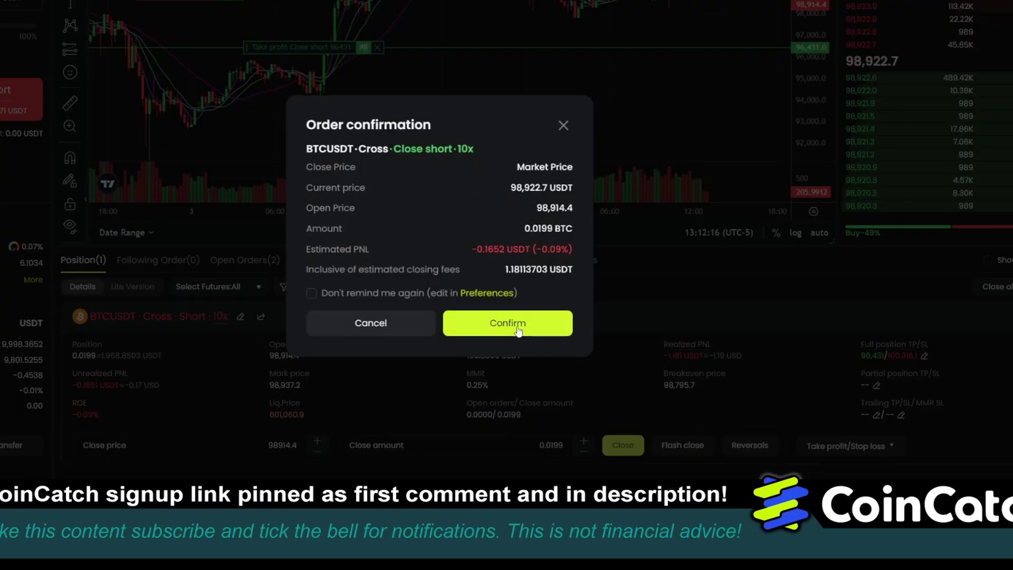
click(519, 328)
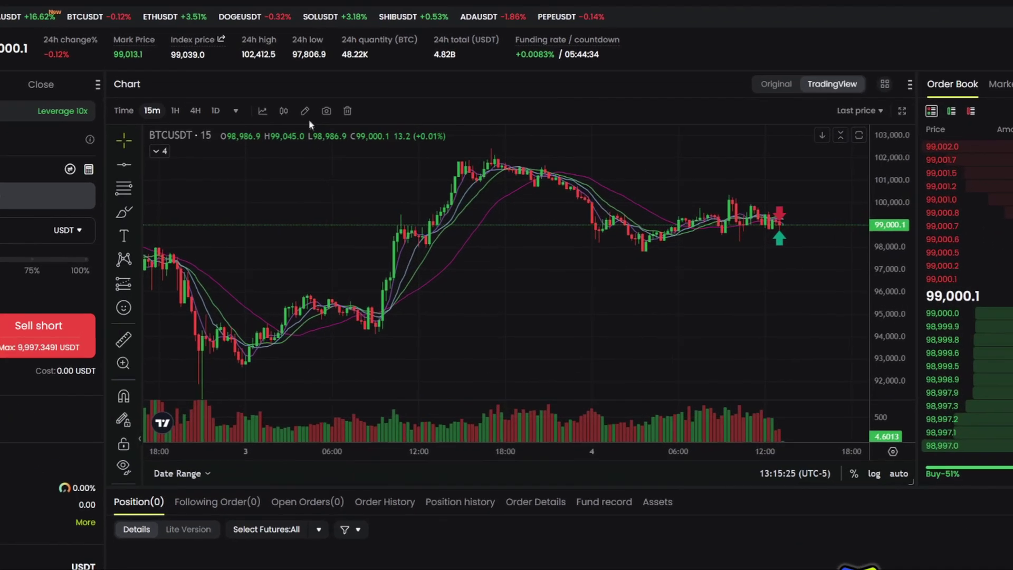
Review the chart's order display options and toggle Order history on and off, leaving its trade markers hidden.
click(305, 111)
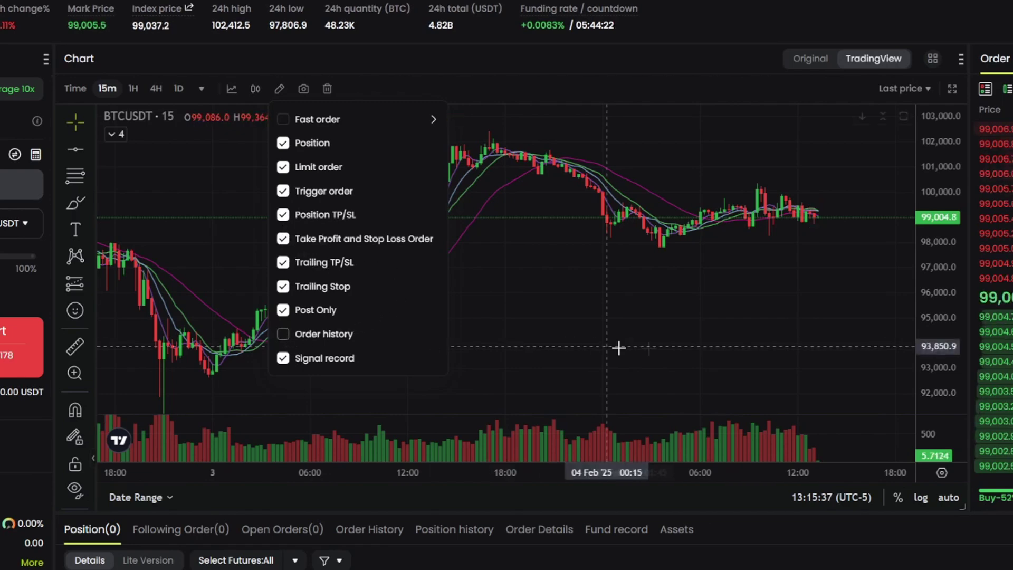
click(683, 346)
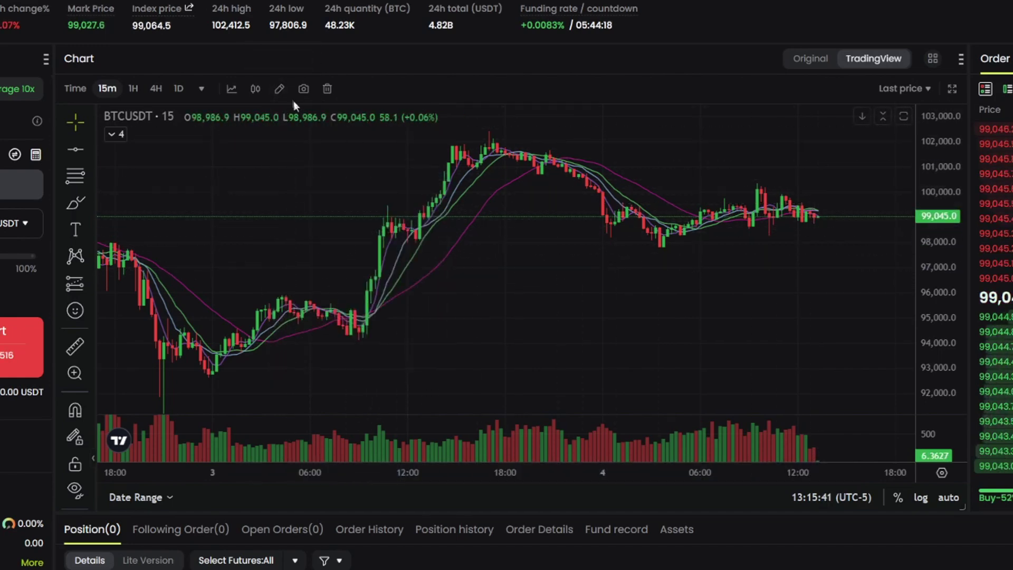
mouse_move(279, 88)
click(283, 334)
click(283, 334)
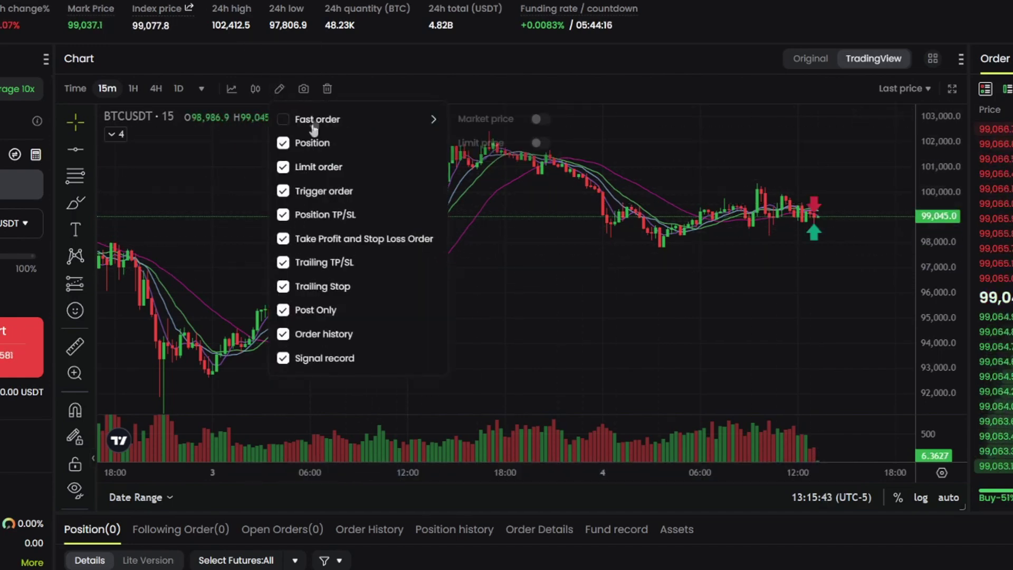
mouse_move(280, 88)
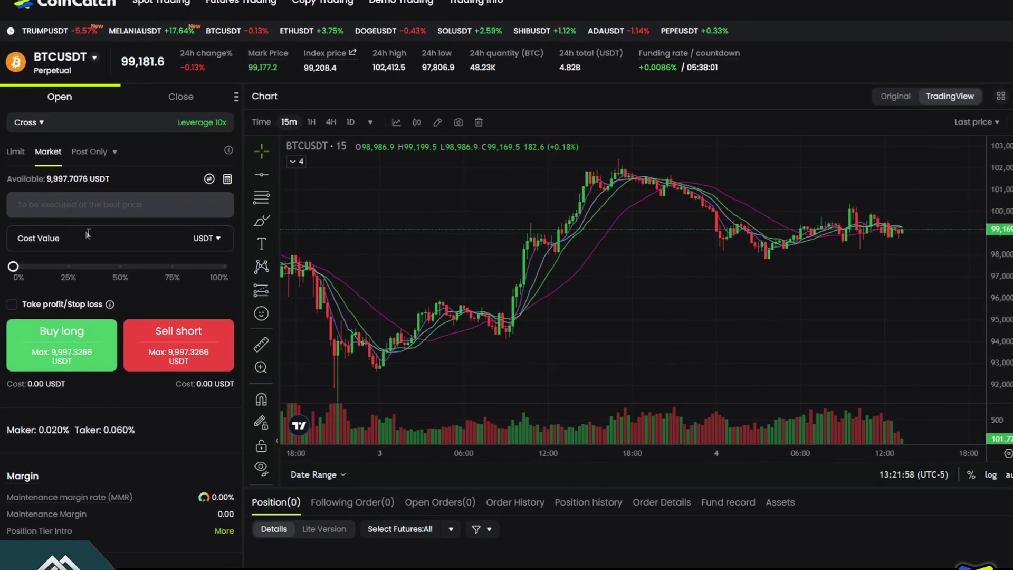
Set the market order's cost value to 200 USDT and enable Take profit/Stop loss.
click(127, 243)
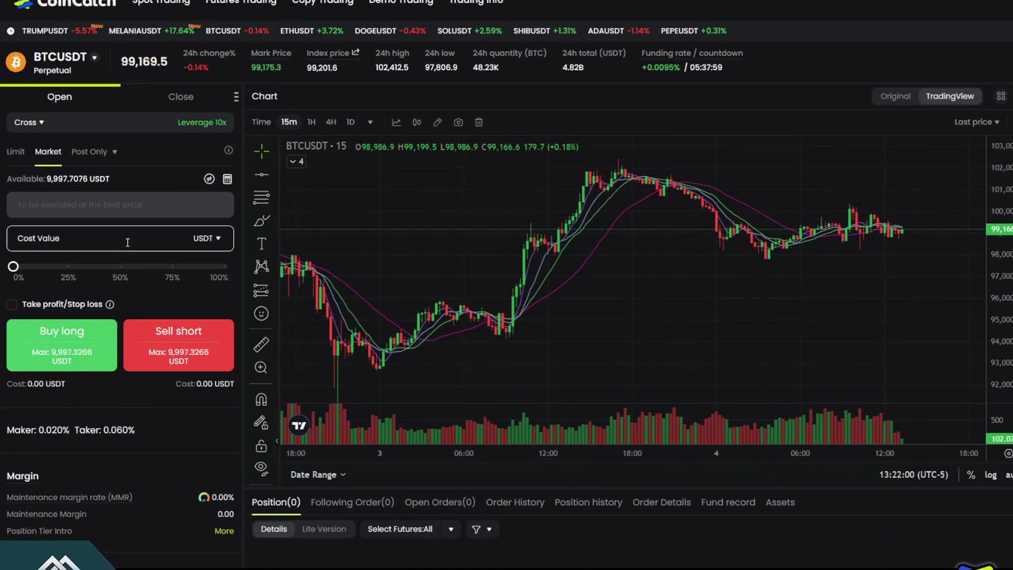
text(200)
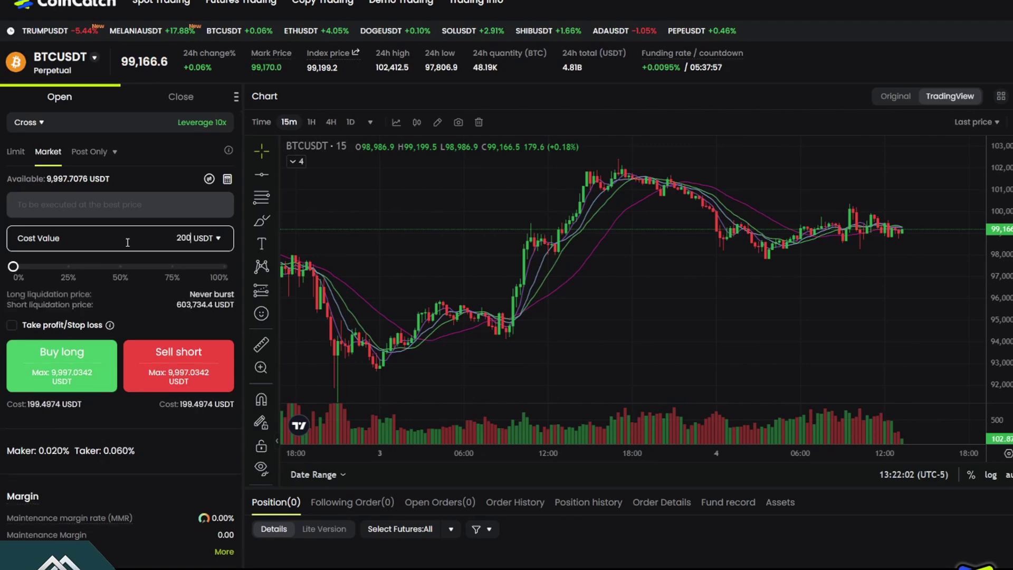
click(11, 326)
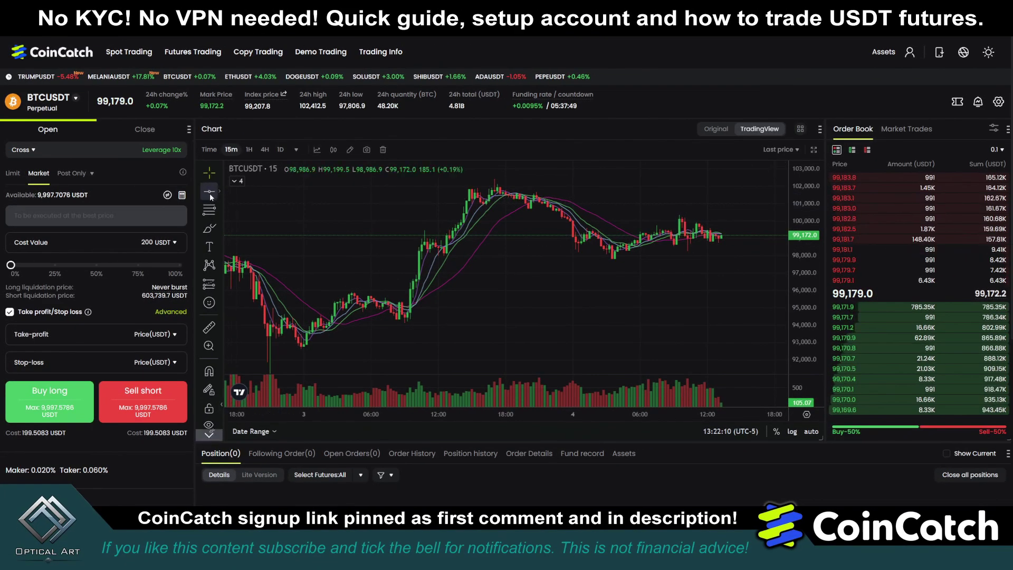
Draw a horizontal line at about 100,464 on the chart and set the order's take-profit price to 100500.
click(209, 191)
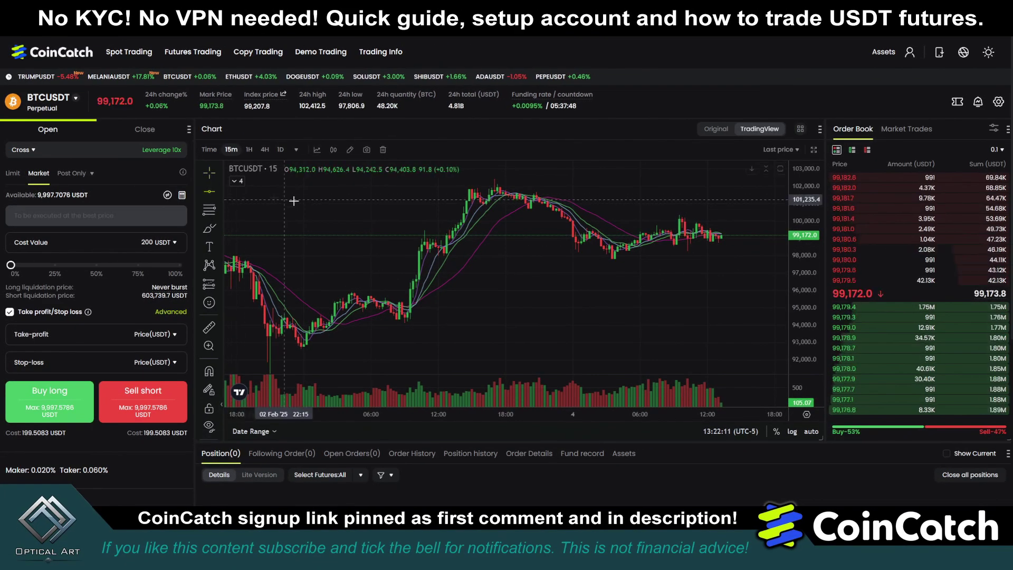
click(441, 213)
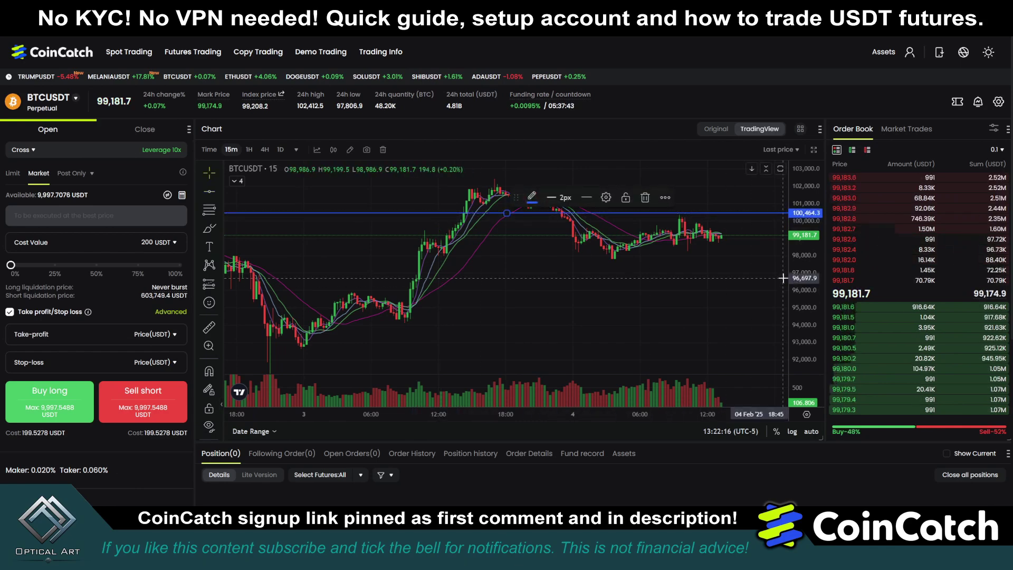
click(97, 333)
text(100500)
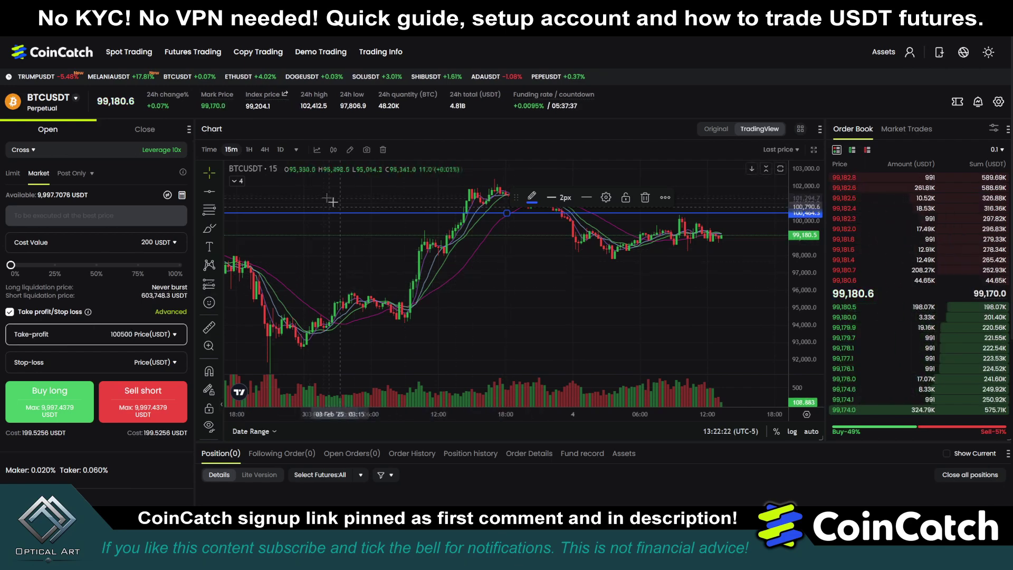
click(343, 285)
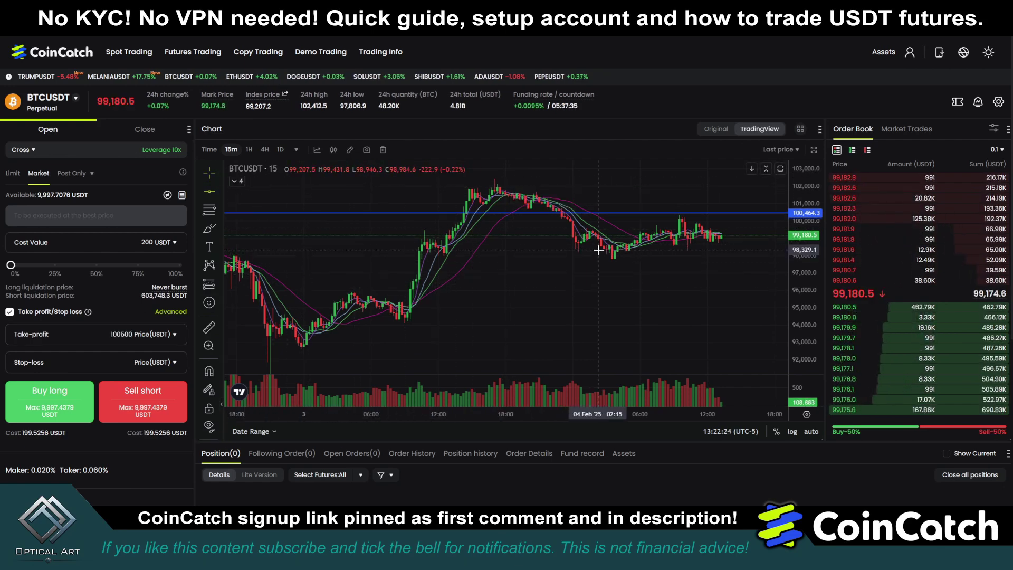
Draw a horizontal line at about 98,329 on the chart and set the order's stop-loss price to 98300.
key(alt+h)
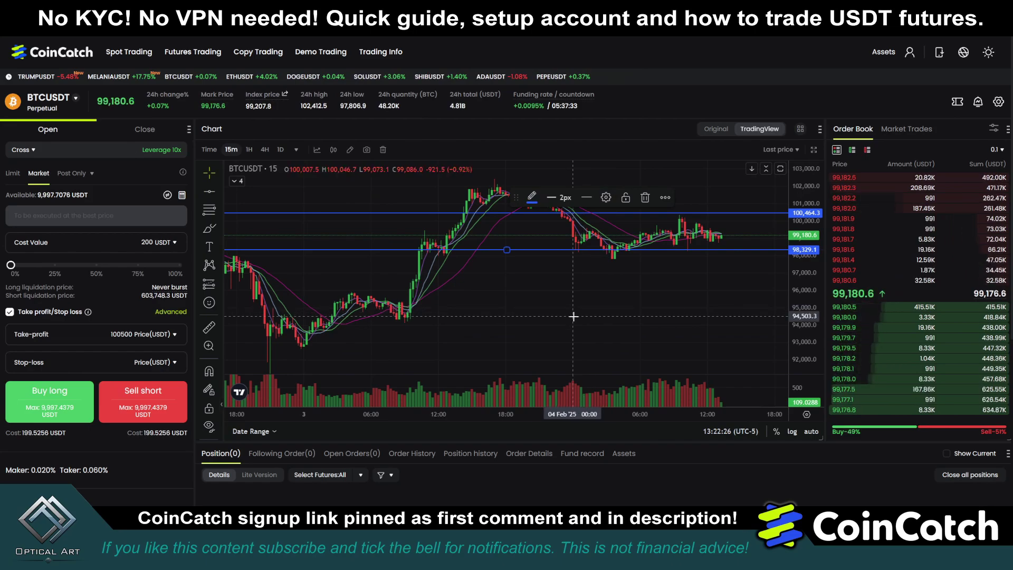
click(80, 365)
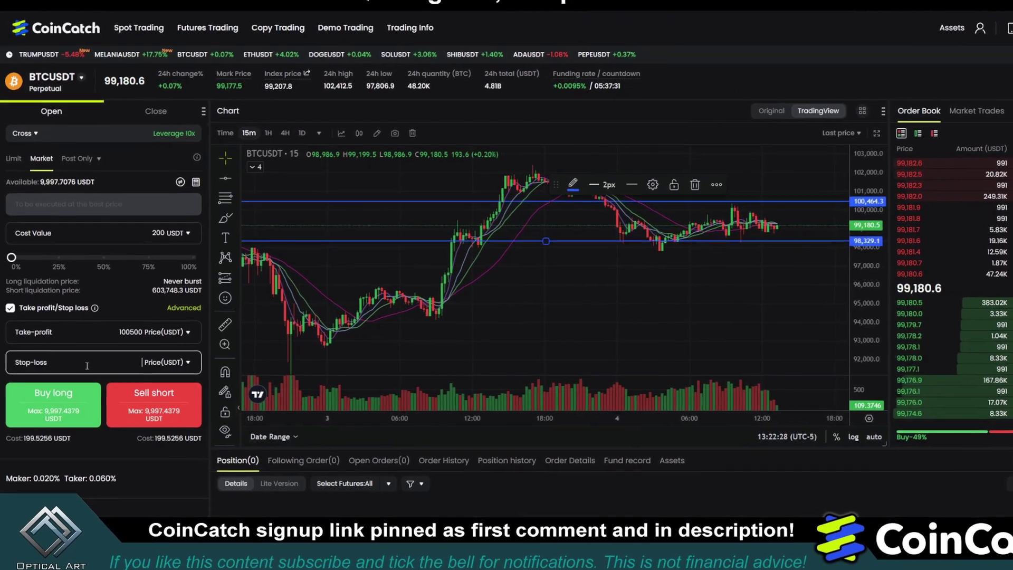
text(98)
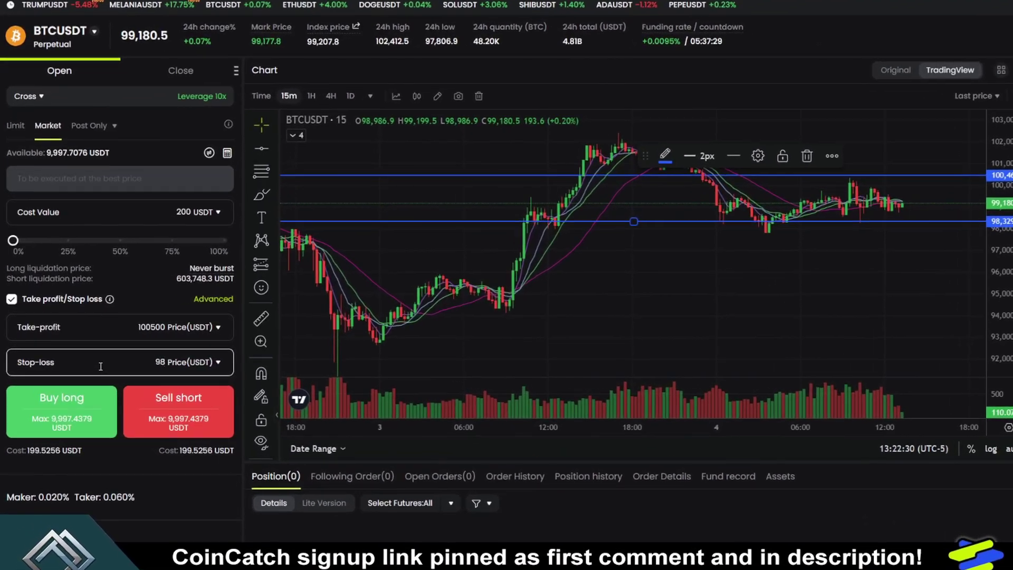
text(300)
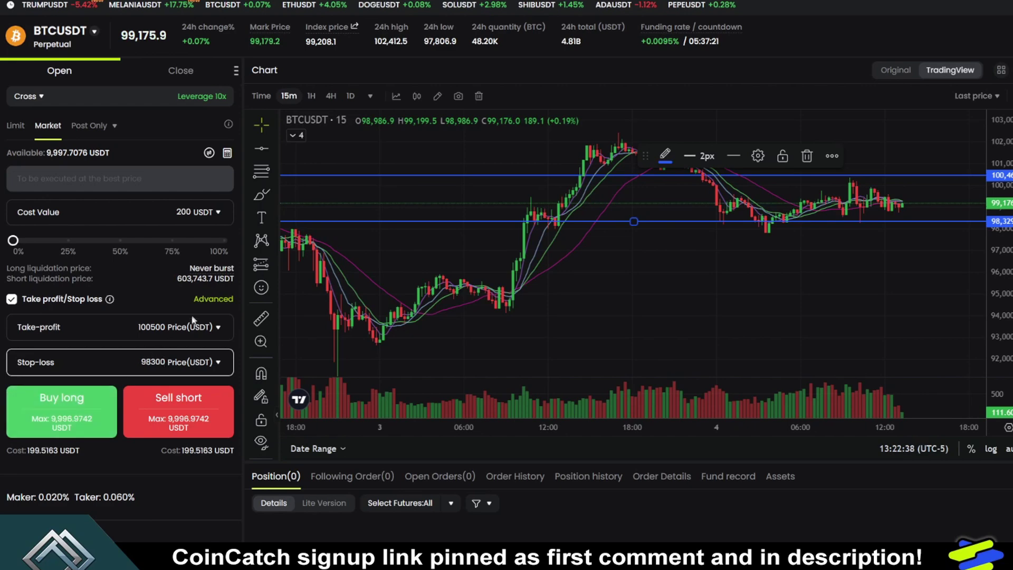
Open the advanced take-profit/stop-loss settings, compare the short and long sides, and switch the long order's take profit and stop loss to PnL (USDT).
click(205, 298)
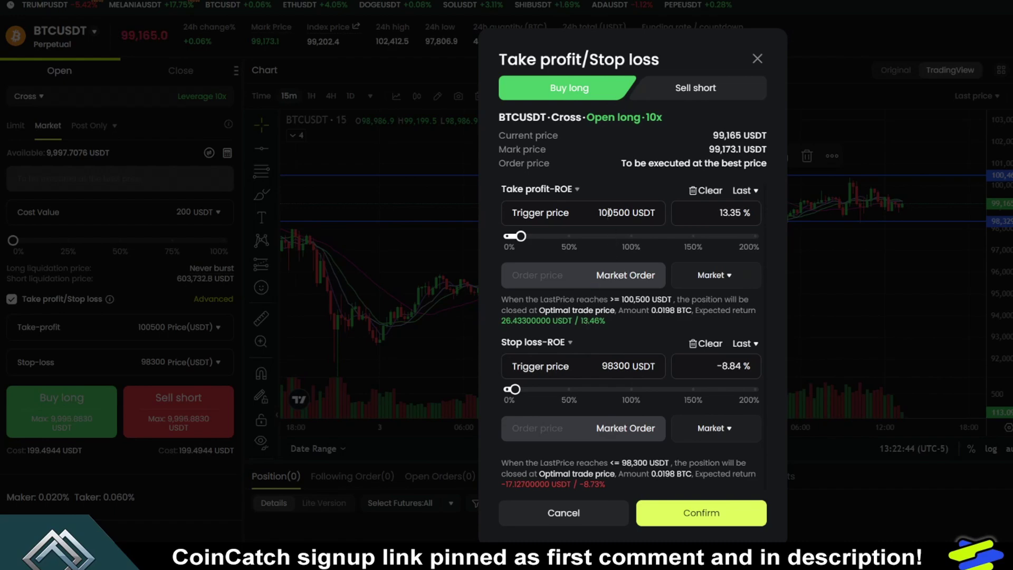
click(700, 88)
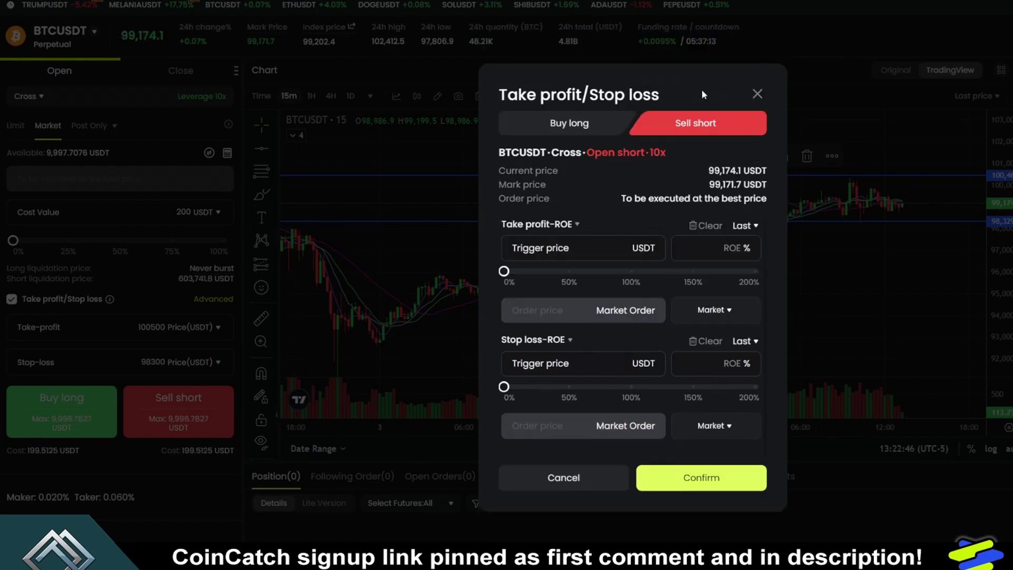
click(565, 128)
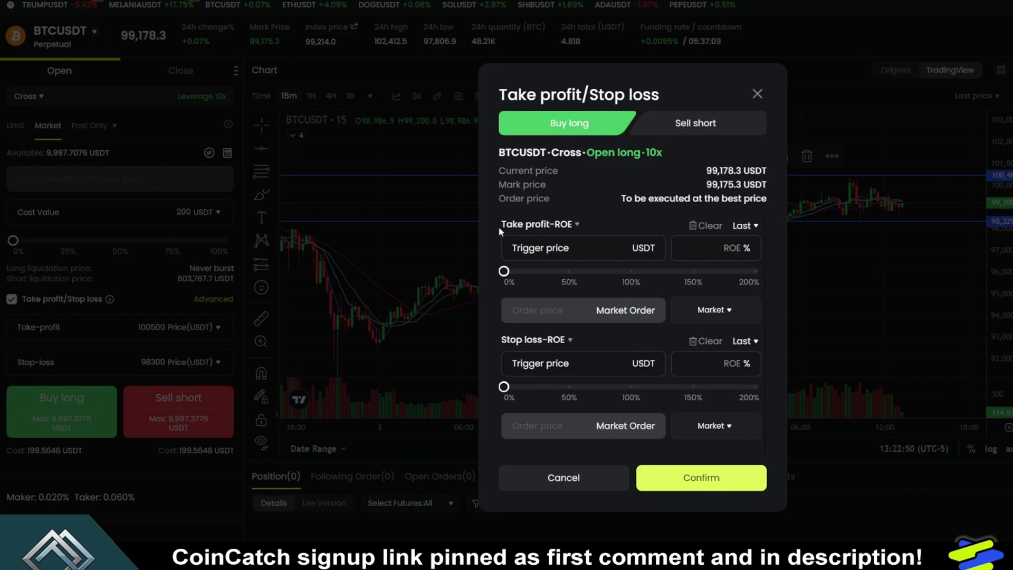
click(579, 226)
click(590, 301)
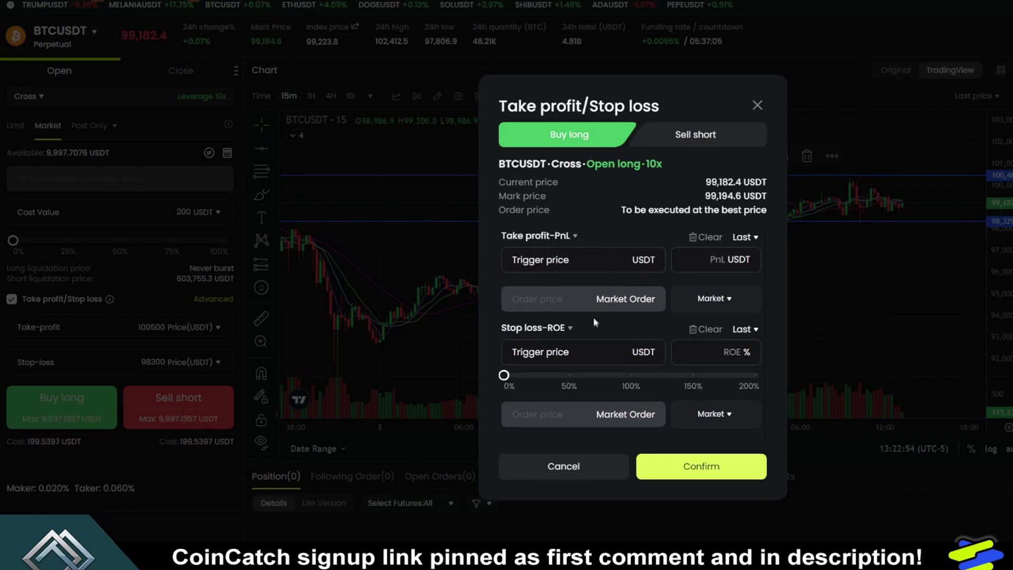
click(569, 328)
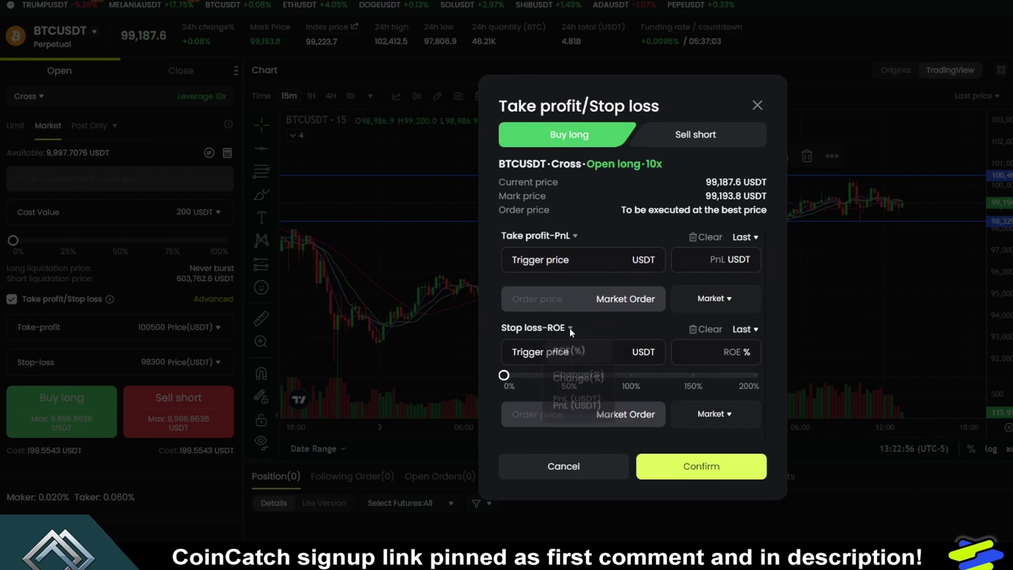
click(573, 407)
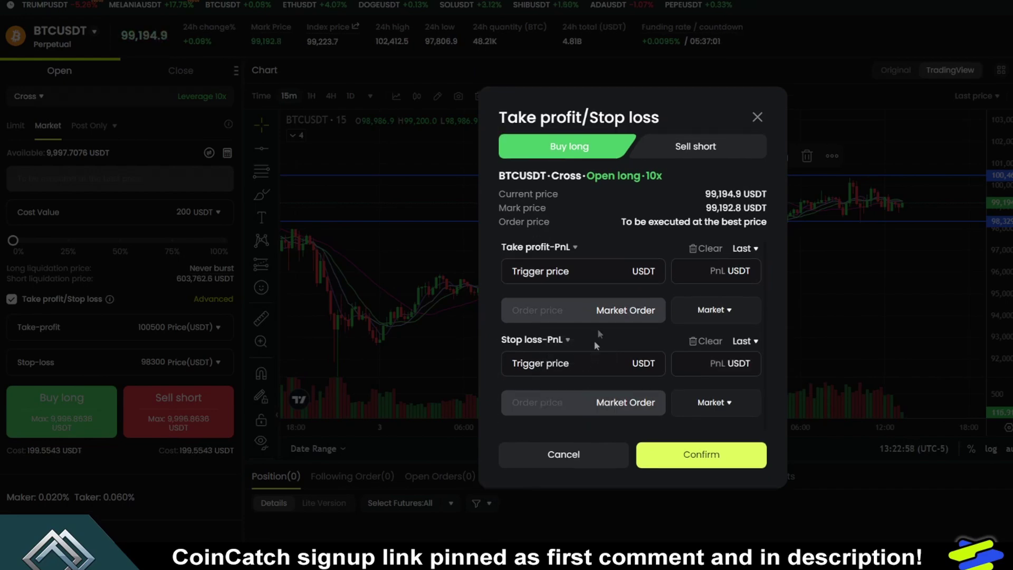
Set the long order's take-profit trigger price to 100500 USDT and its stop-loss trigger price to 98300 USDT.
click(600, 271)
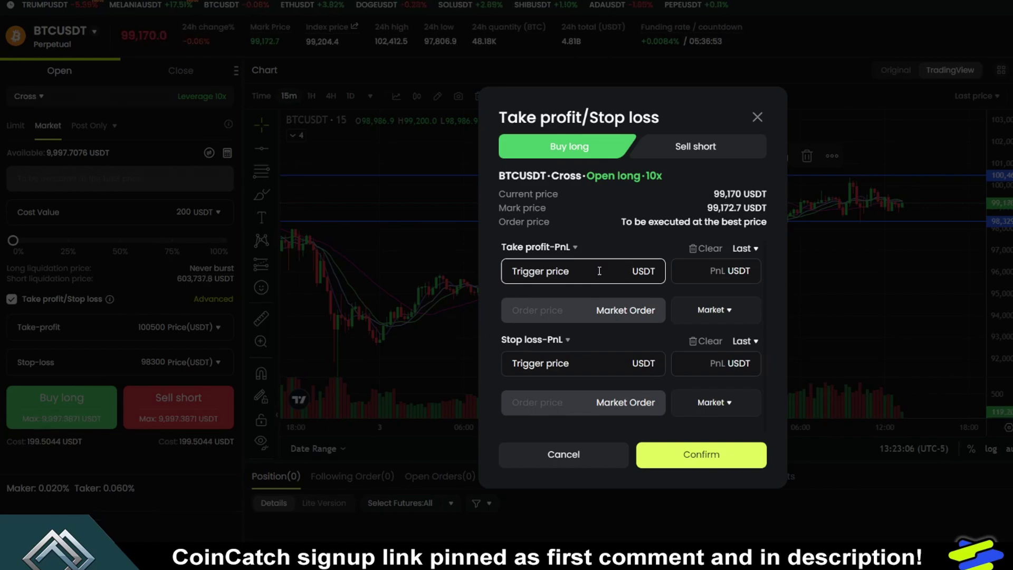
text(1000)
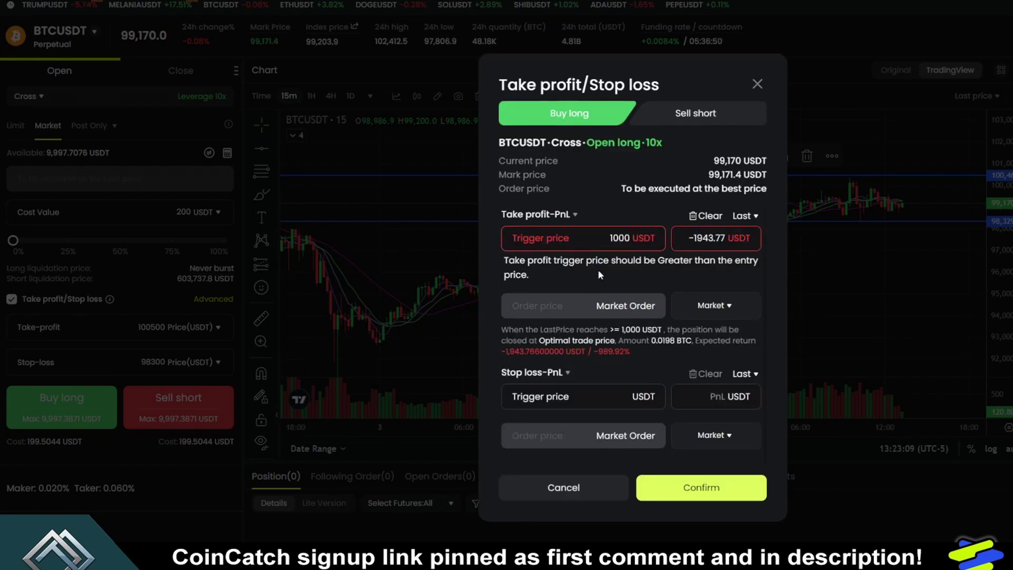
key(BackSpace)
text(500)
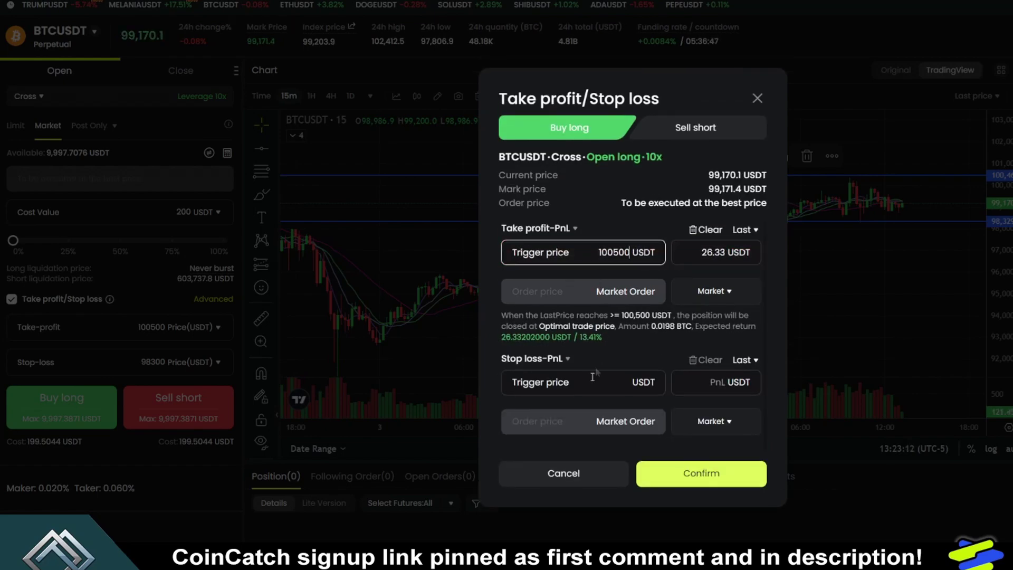
click(590, 382)
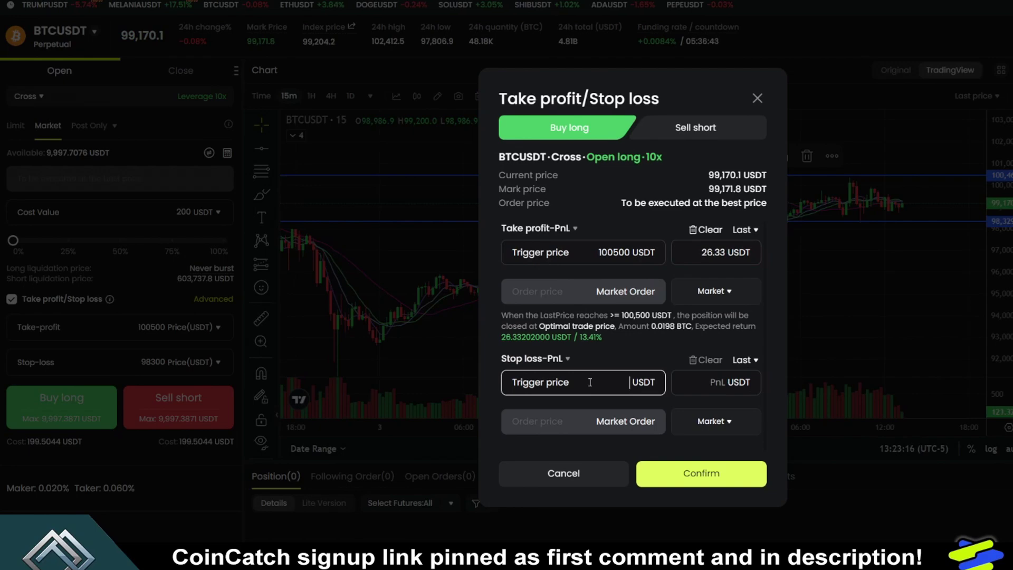
text(98)
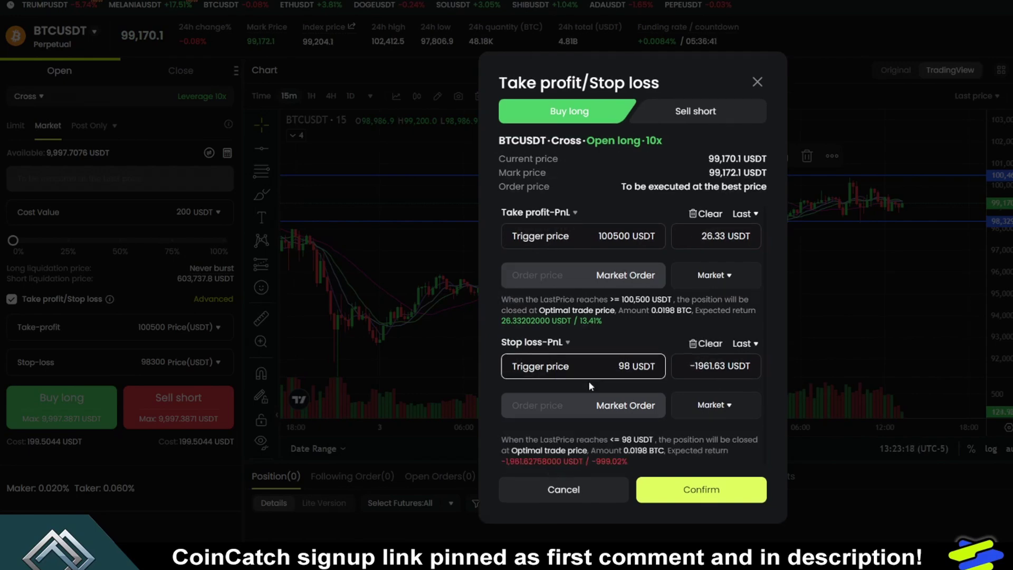
text(300)
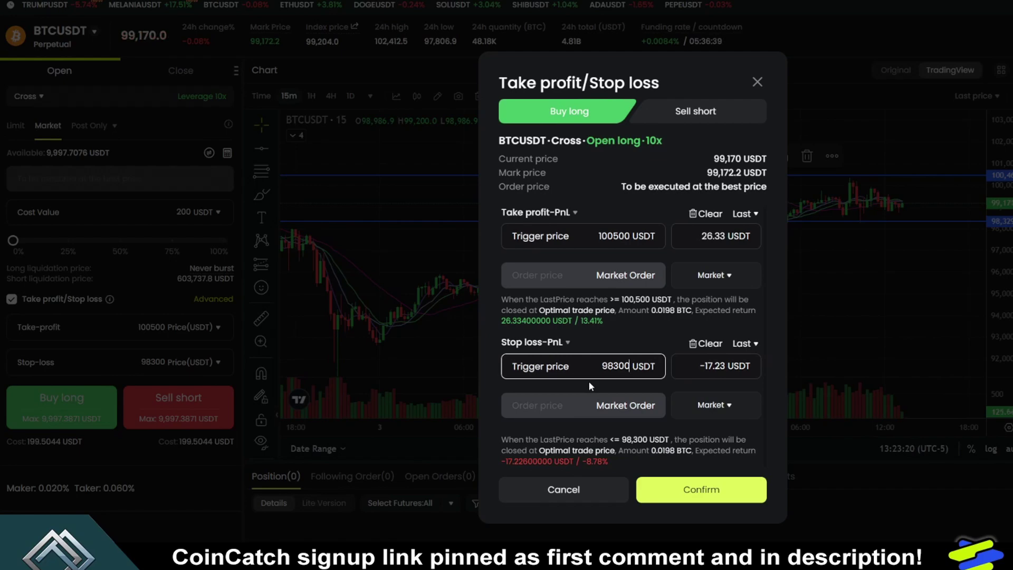
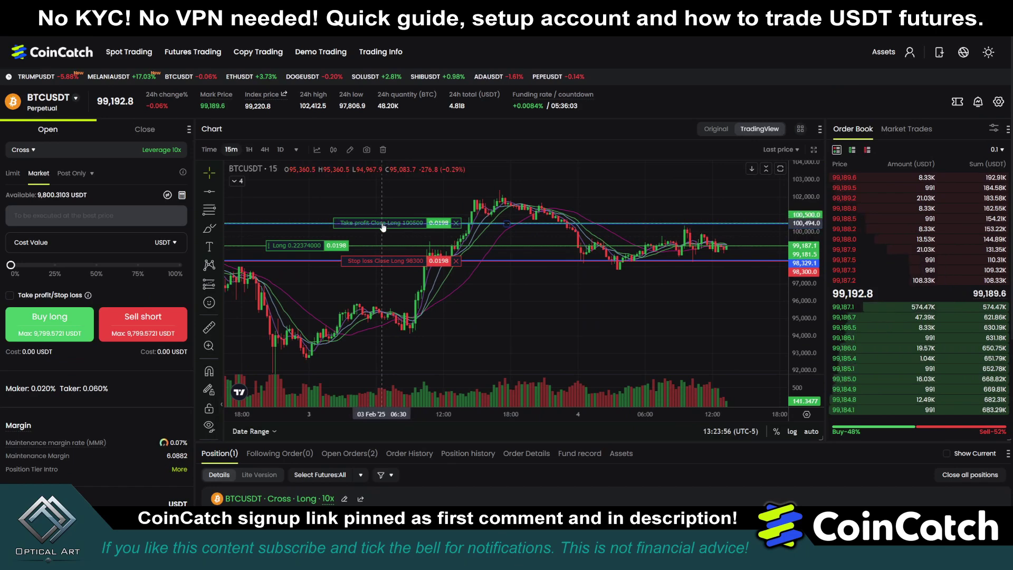
Move the two drawn horizontal lines away from the order lines, to about 101,206 and 97,706.
drag(478, 261, 479, 271)
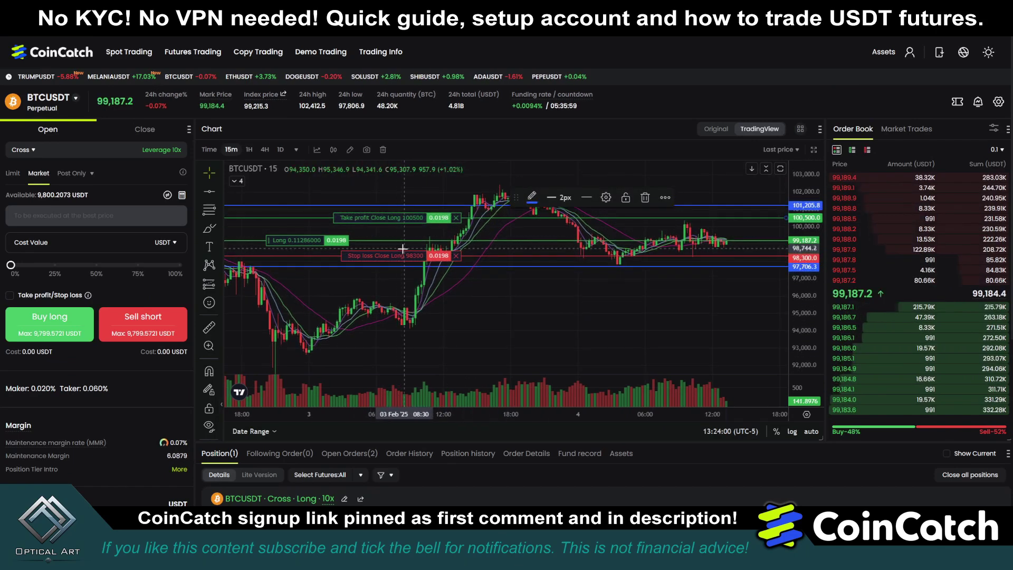
click(782, 320)
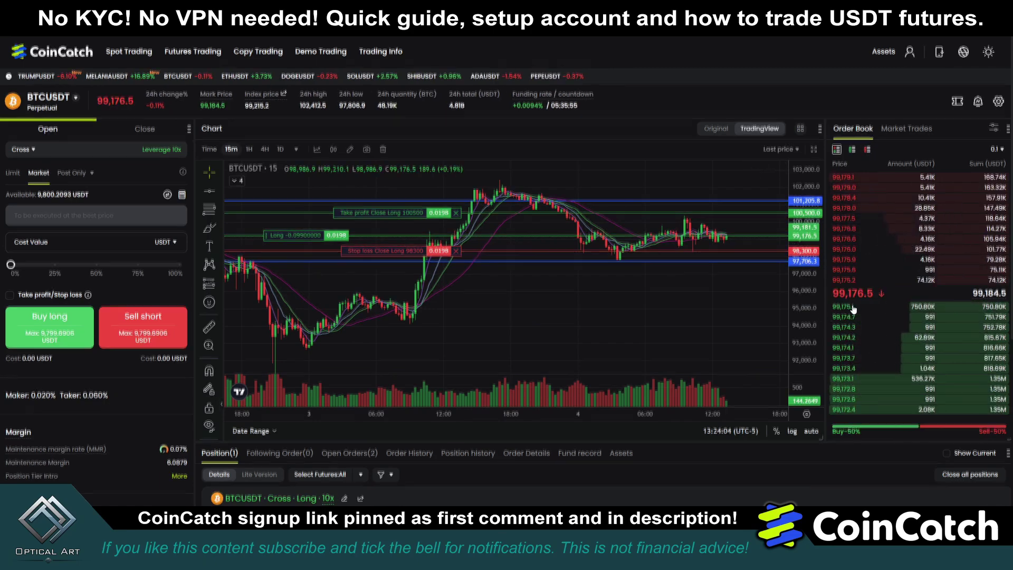
Edit the open long's full position TP/SL, accept the notice and set the take-profit trigger price to 102000 USDT.
scroll(854, 309, down, 2)
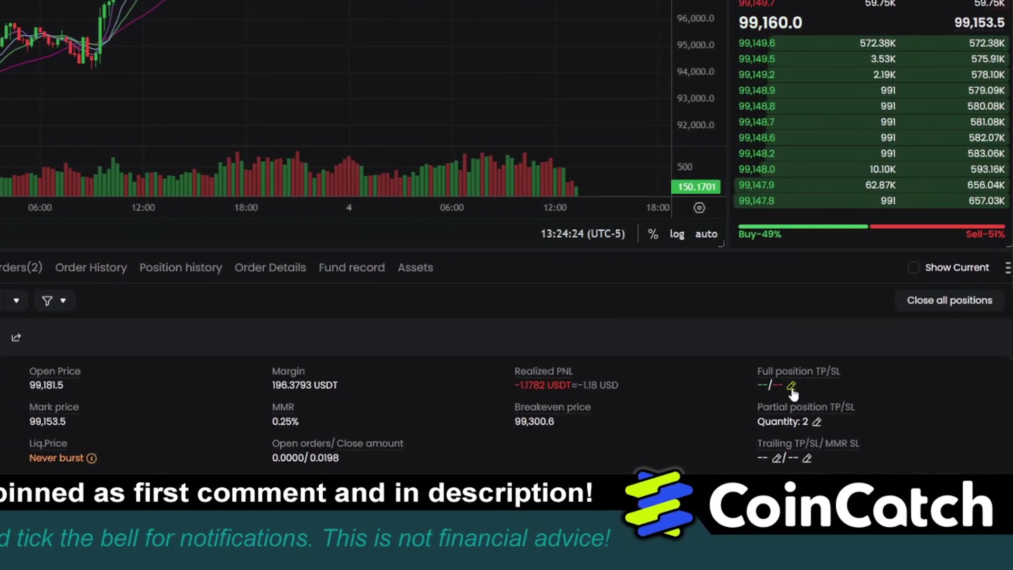
scroll(797, 369, down, 3)
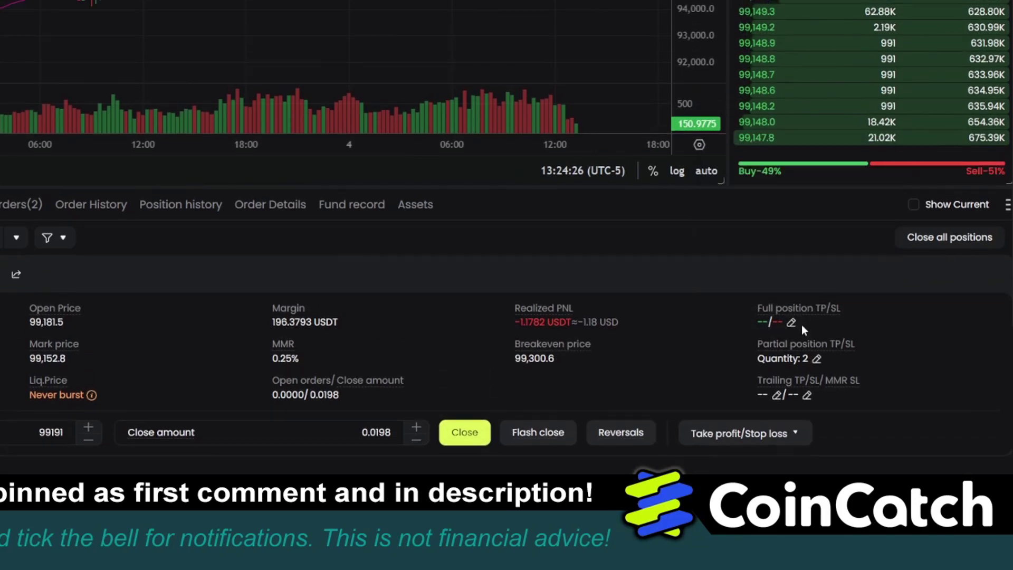
click(794, 319)
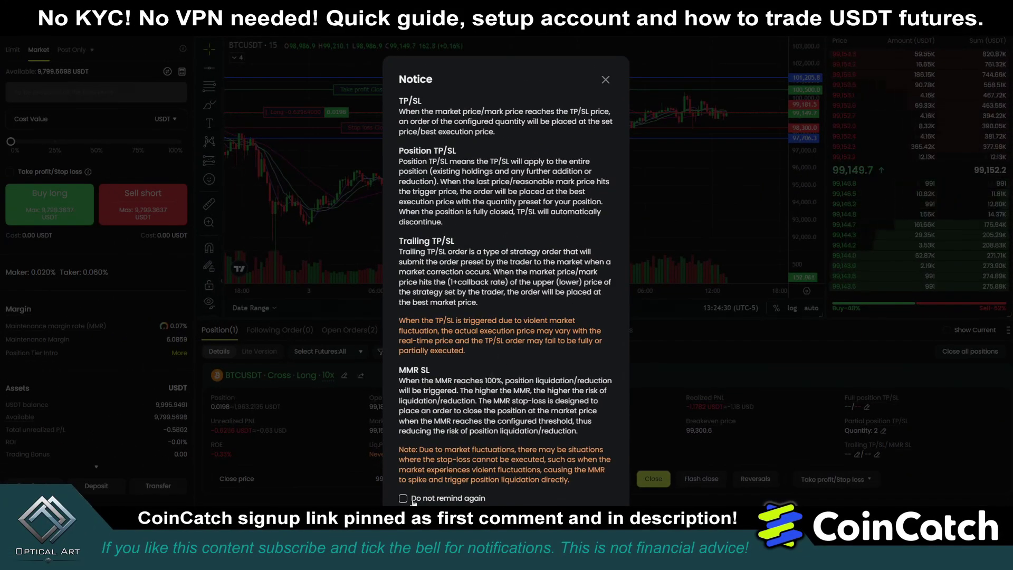
click(505, 525)
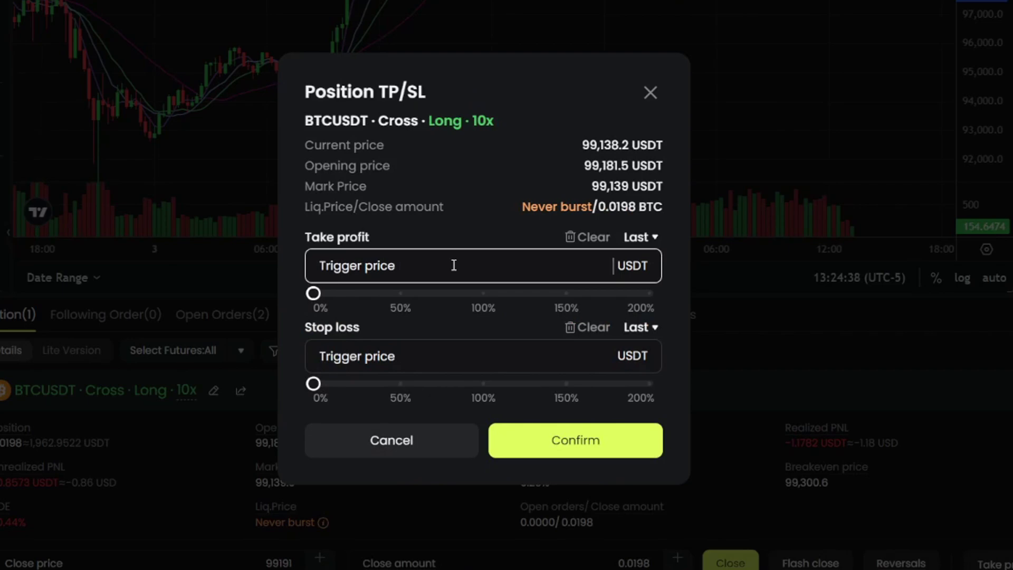
text(1)
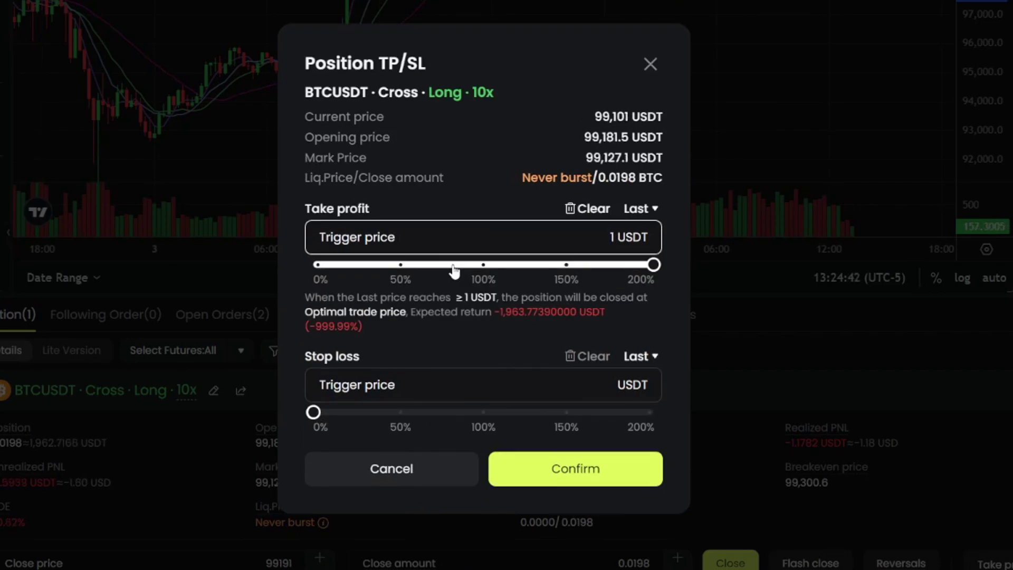
text(02)
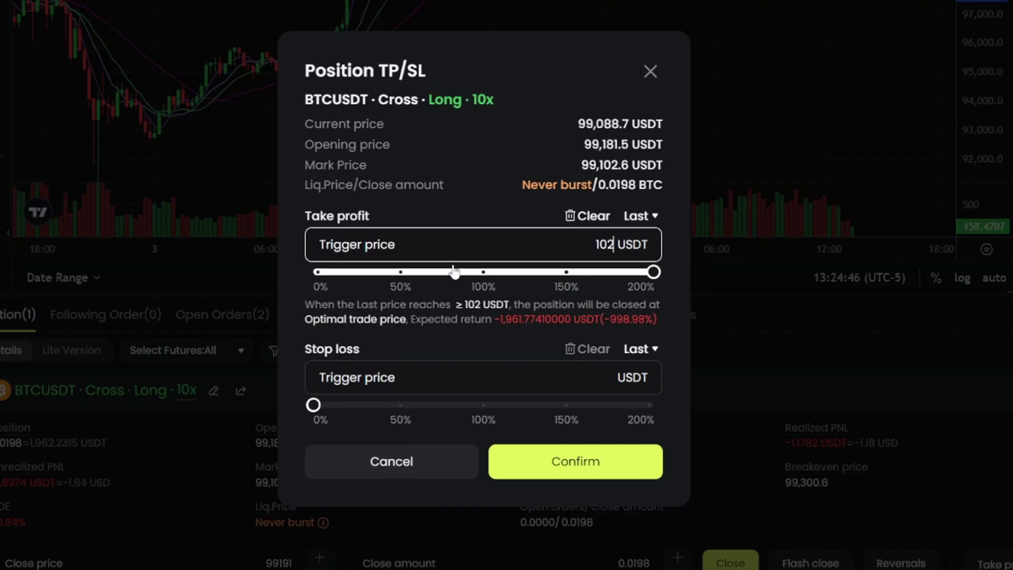
text(000)
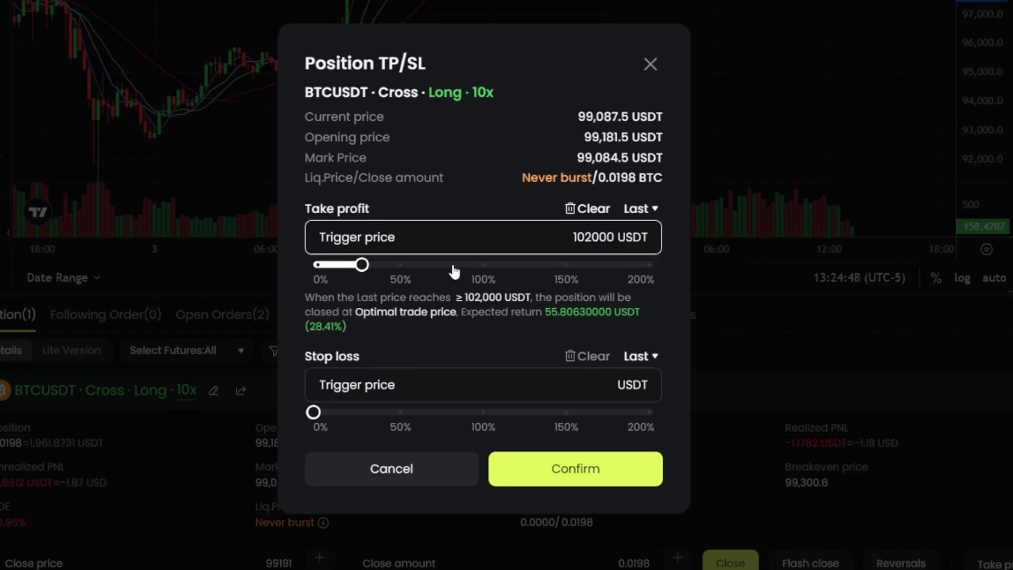
Set the full position's stop-loss trigger price to 96000 USDT and confirm the take-profit and stop-loss orders.
click(453, 389)
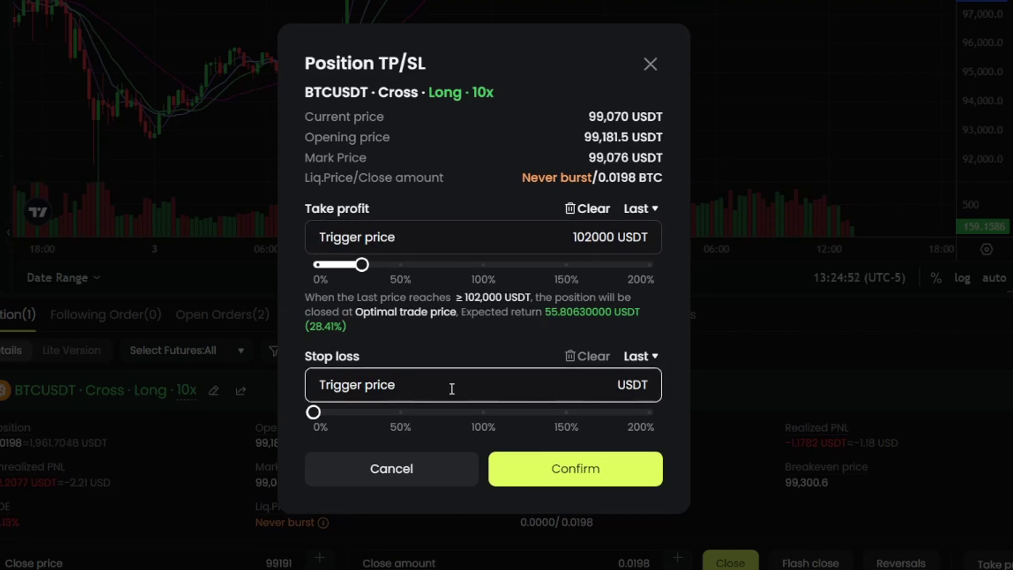
text(9)
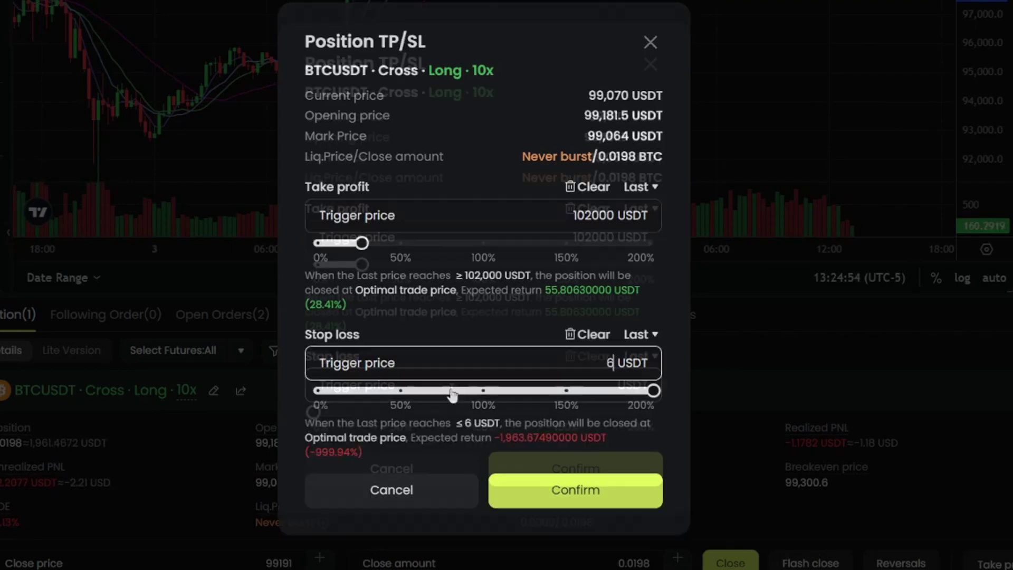
key(BackSpace)
text(96000)
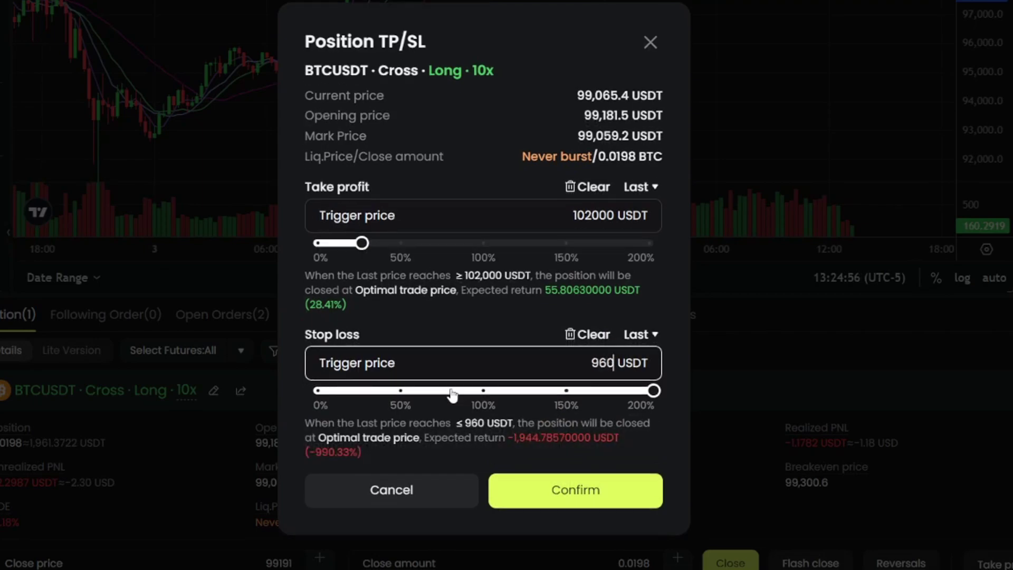
click(581, 488)
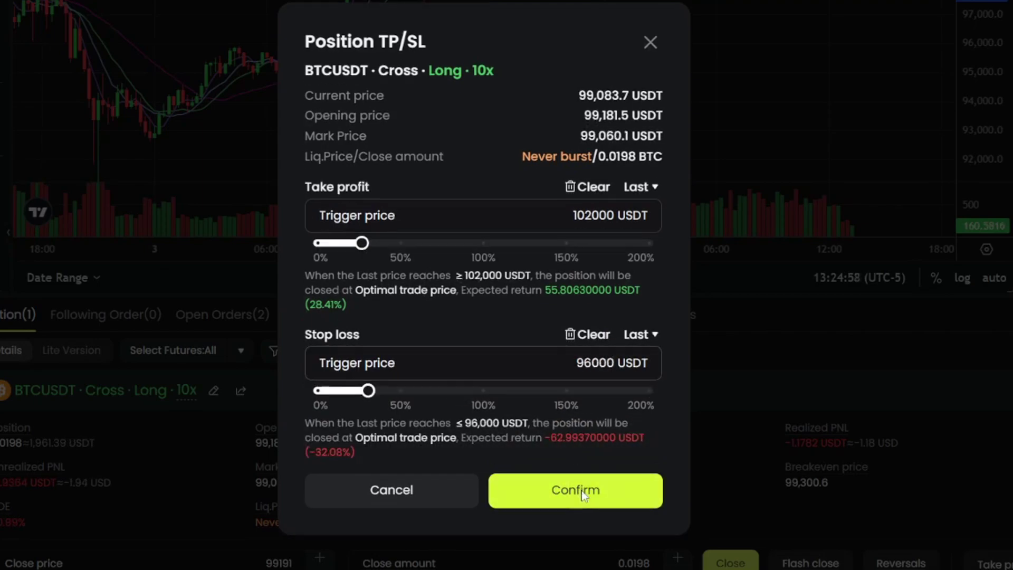
click(588, 455)
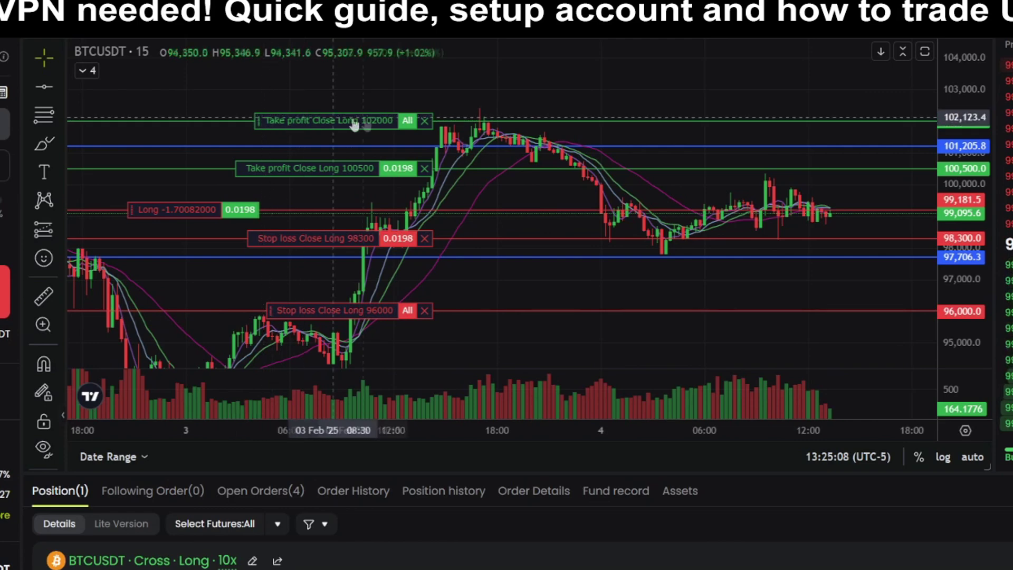
On the chart, move the full-position take profit to 102323.7 and stop loss to 96112.3, and cancel the partial orders at 100500 and 98300.
drag(350, 124, 346, 111)
drag(345, 311, 345, 308)
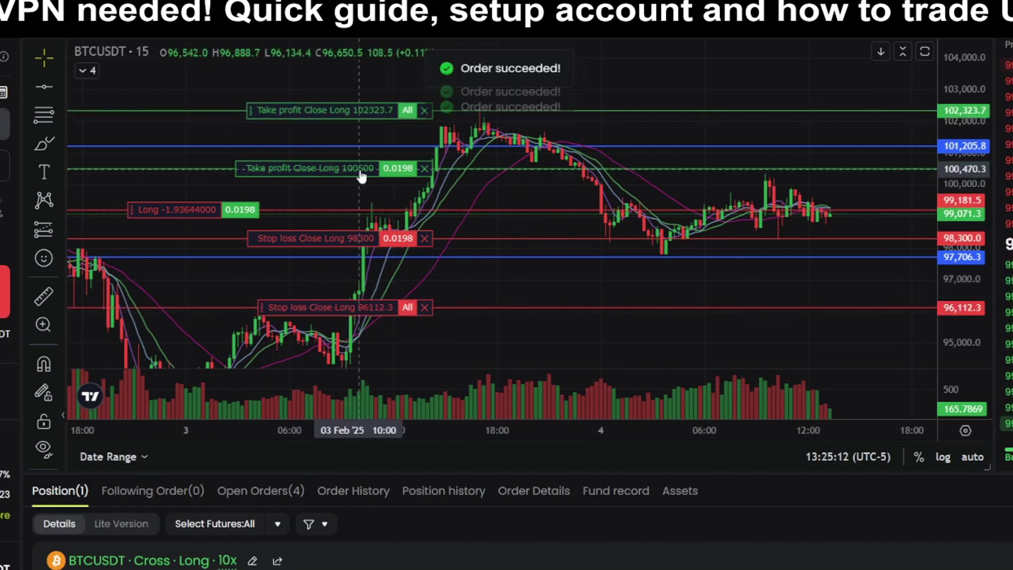
click(425, 168)
click(424, 238)
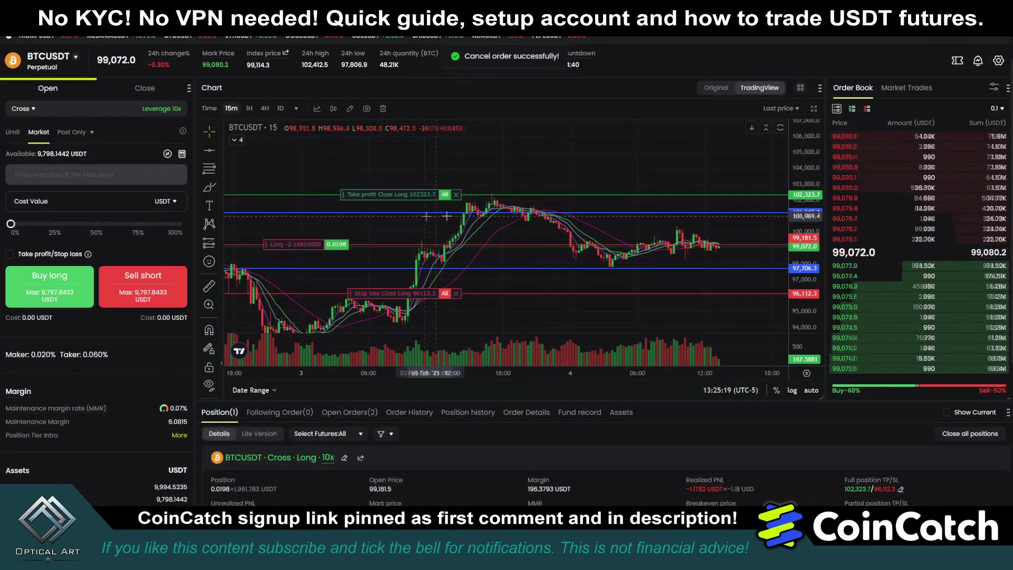
Adjust the full-position take profit to 101874.6 and the stop loss to 96734.5 on the chart.
mouse_move(409, 195)
mouse_down()
mouse_move(408, 179)
mouse_move(408, 202)
mouse_up()
drag(407, 279, 407, 269)
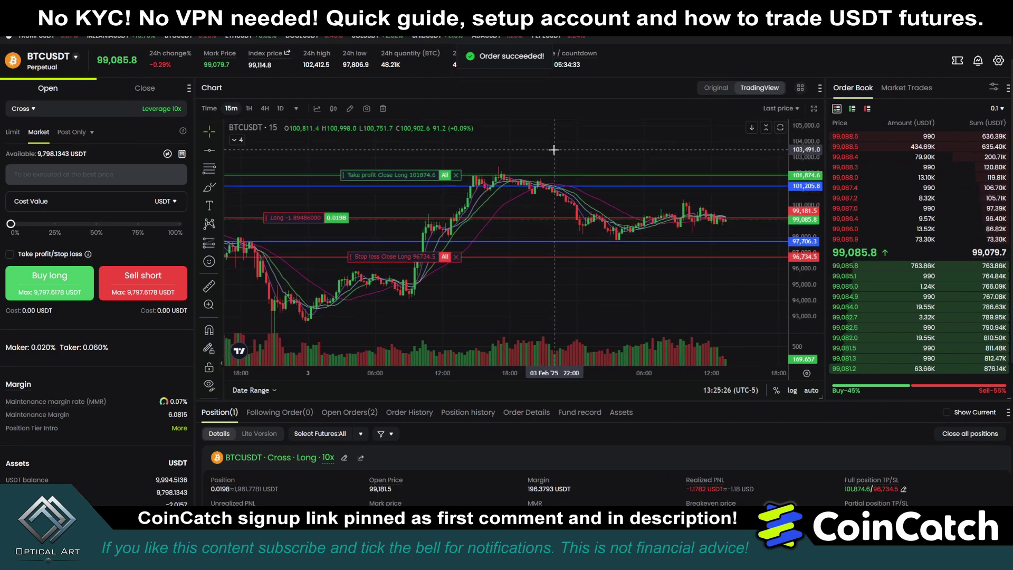
scroll(740, 466, down, 1)
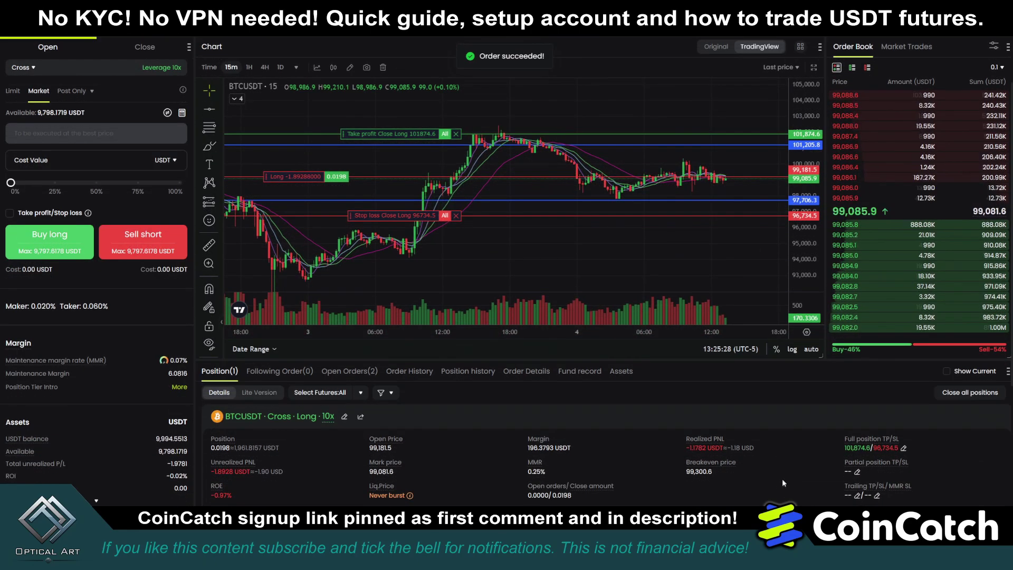
Flash close the open BTCUSDT long position and confirm the closure.
scroll(783, 481, down, 1)
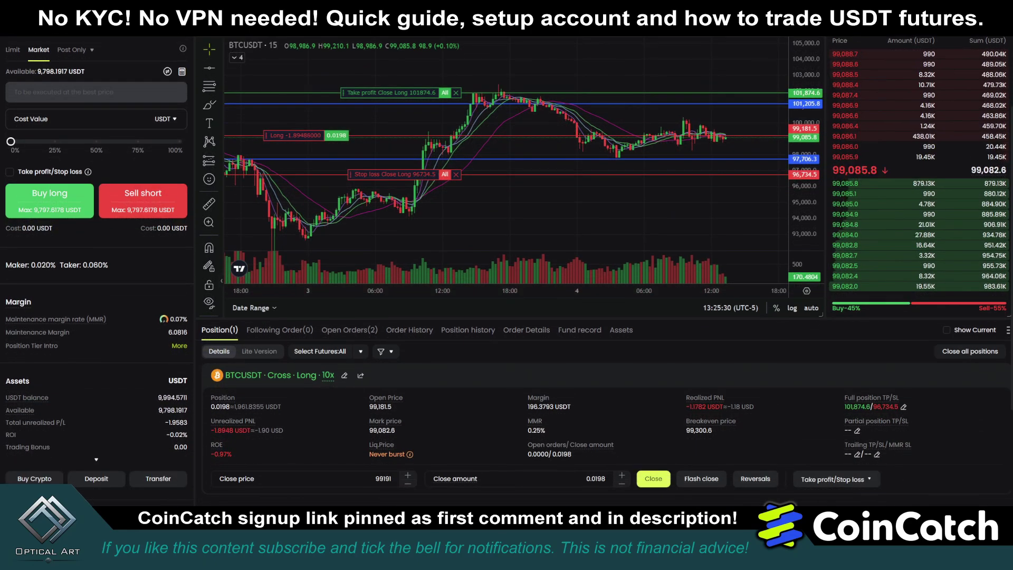
click(701, 479)
click(568, 381)
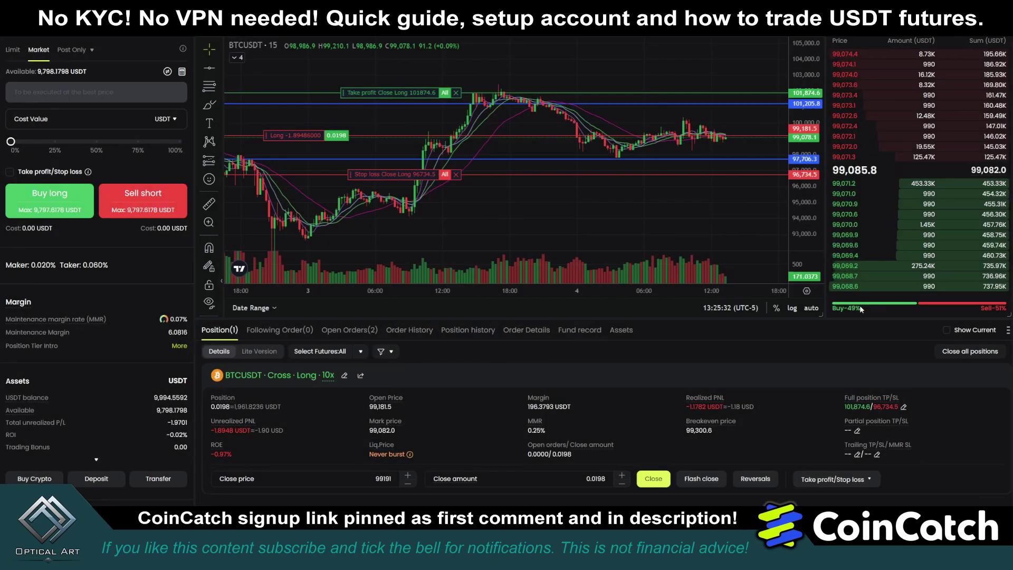
scroll(861, 309, up, 3)
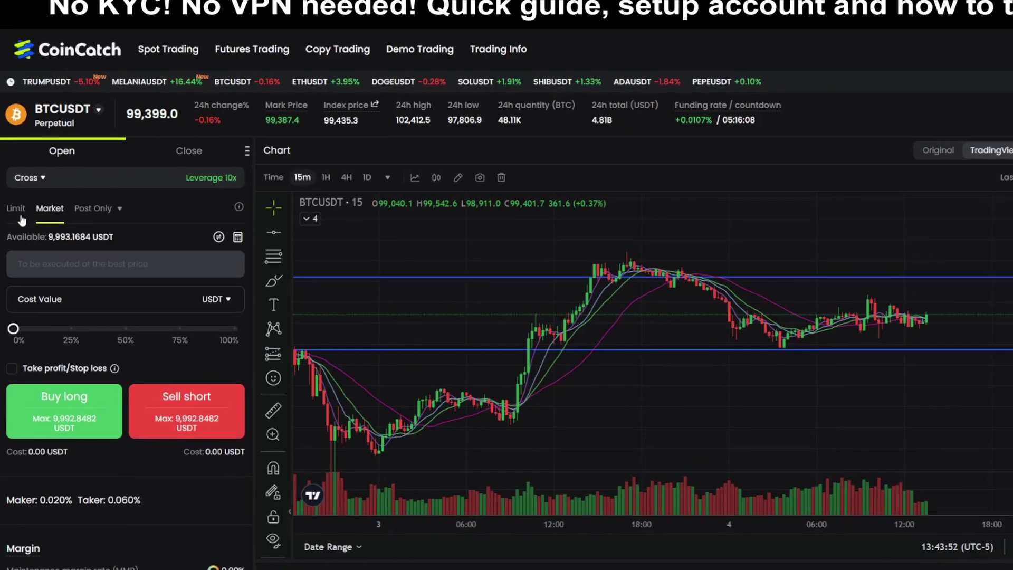
Set up a BTCUSDT limit order with a price of 101200 and a cost value of 200 USDT.
click(20, 211)
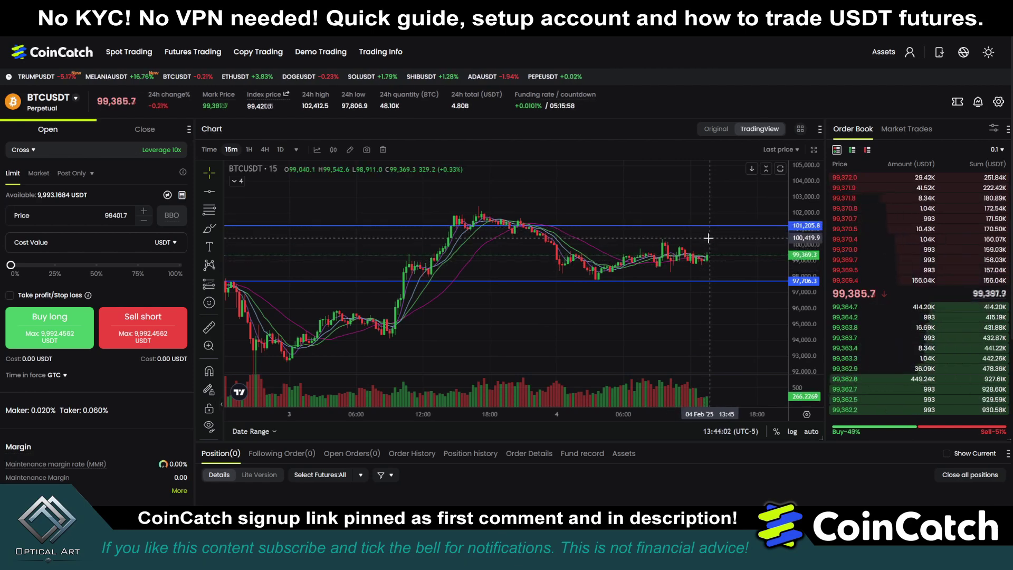
click(708, 281)
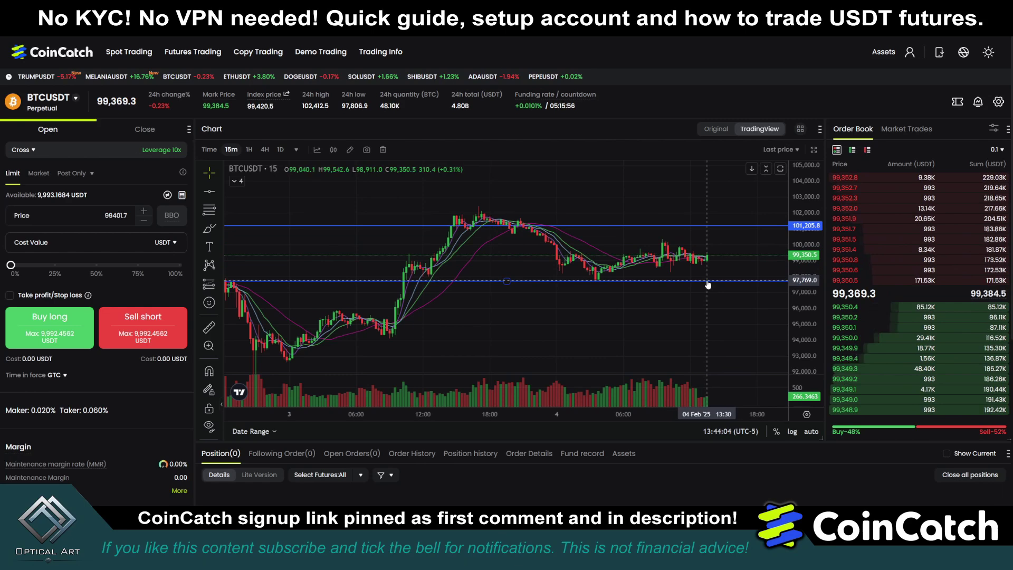
click(716, 273)
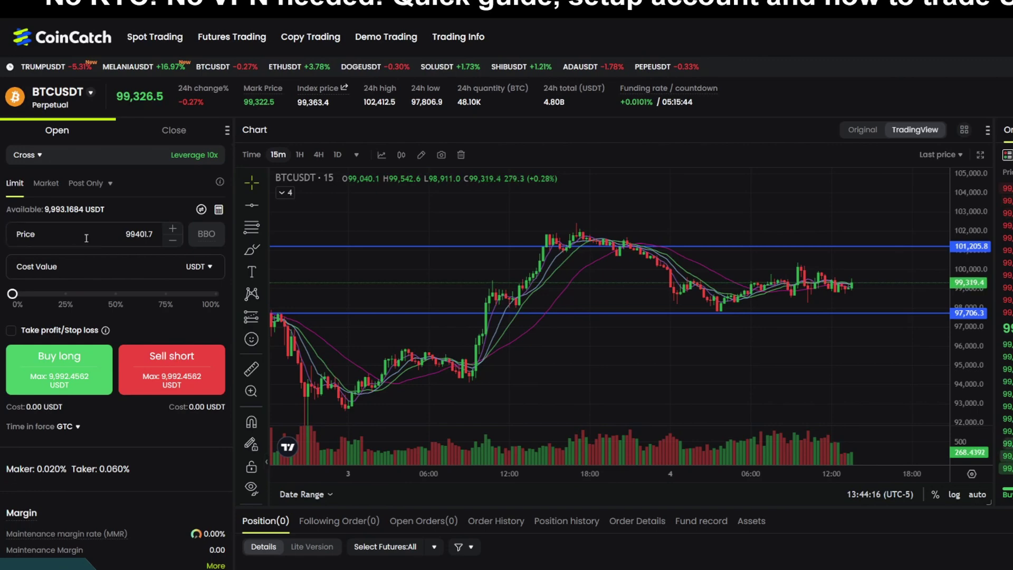
click(84, 233)
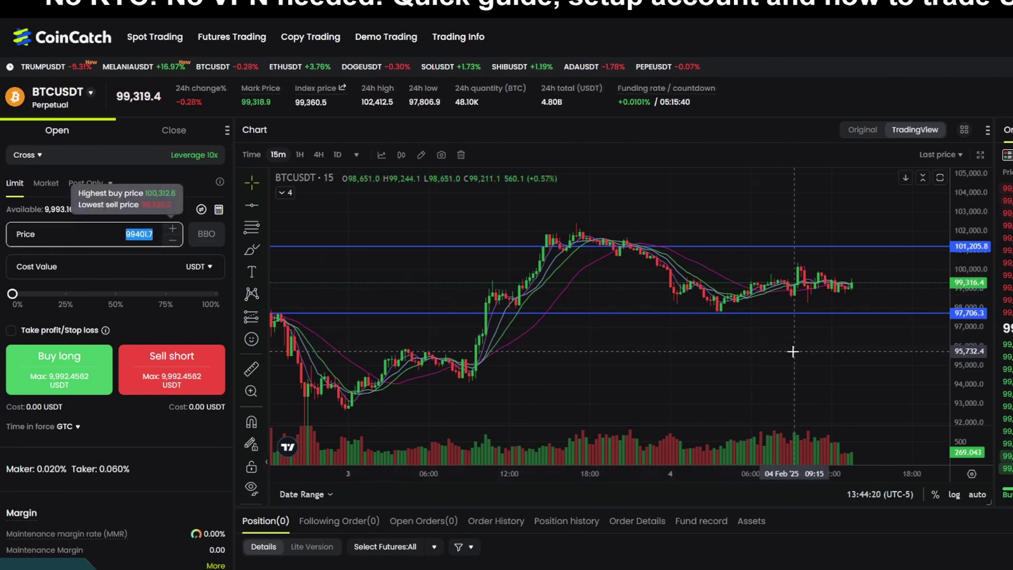
drag(871, 246, 872, 252)
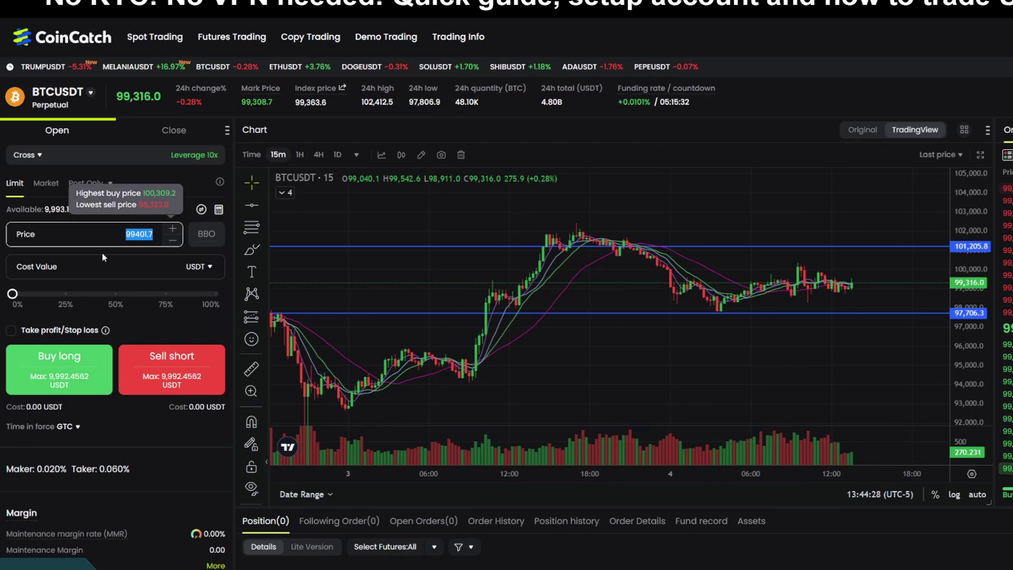
text(101)
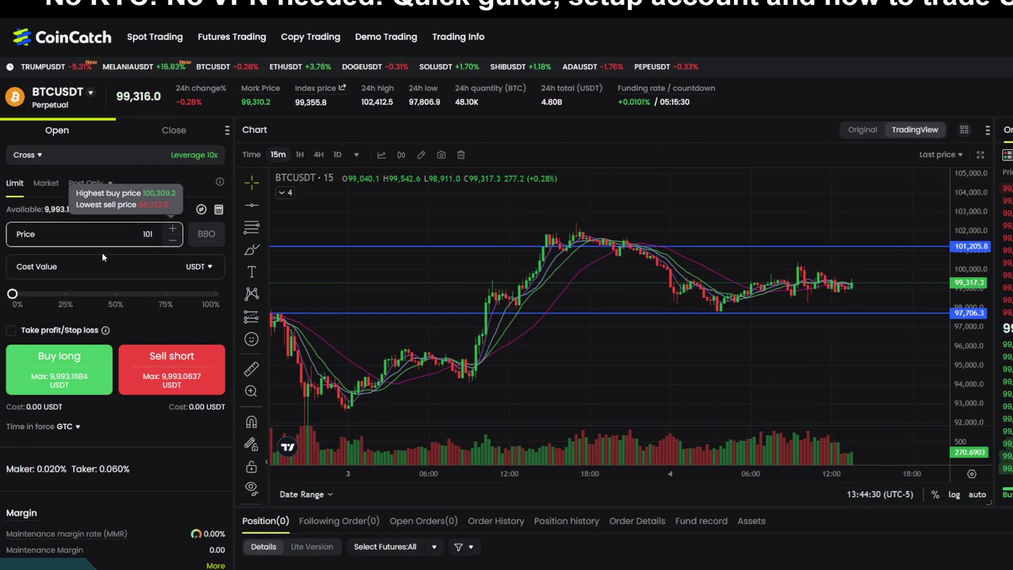
text(200)
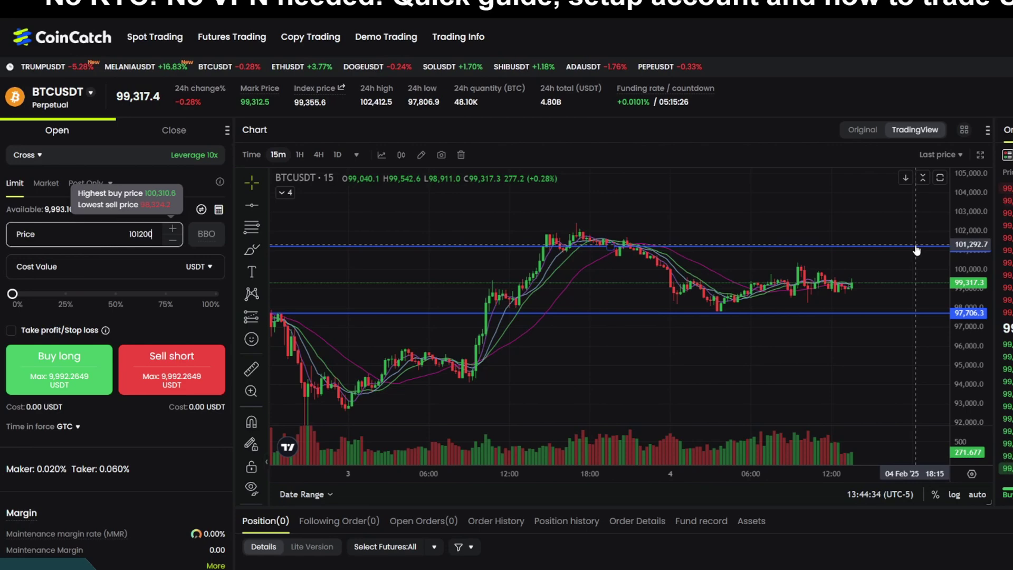
click(120, 271)
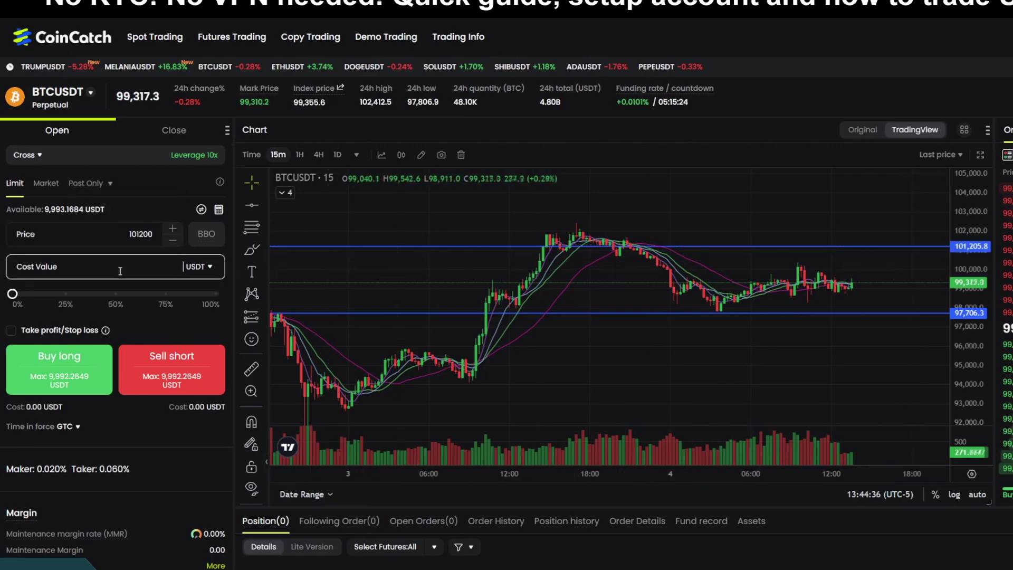
text(200)
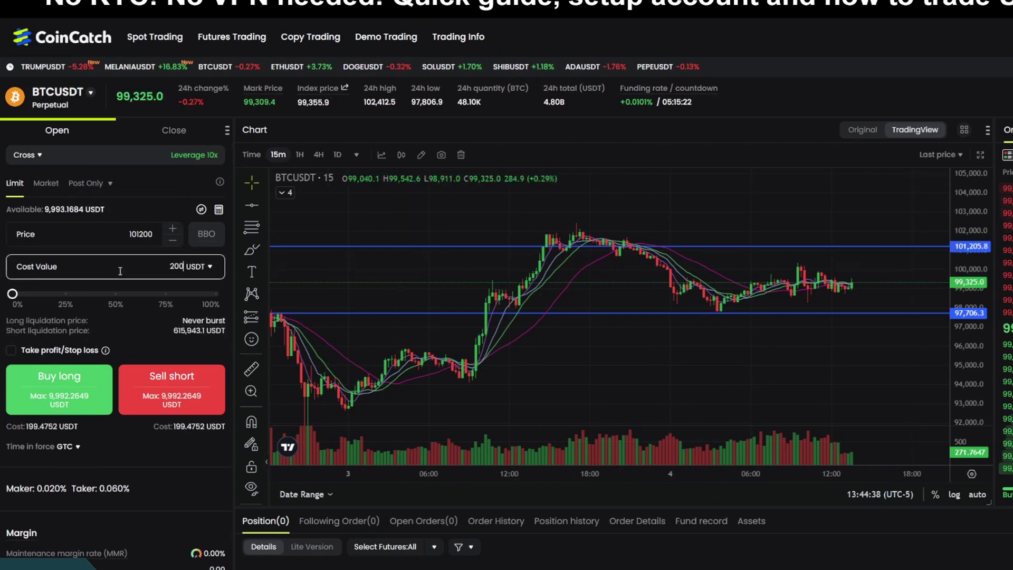
Enable take profit/stop loss for the limit order and draw a horizontal line at about 101809.9 on the chart.
click(11, 350)
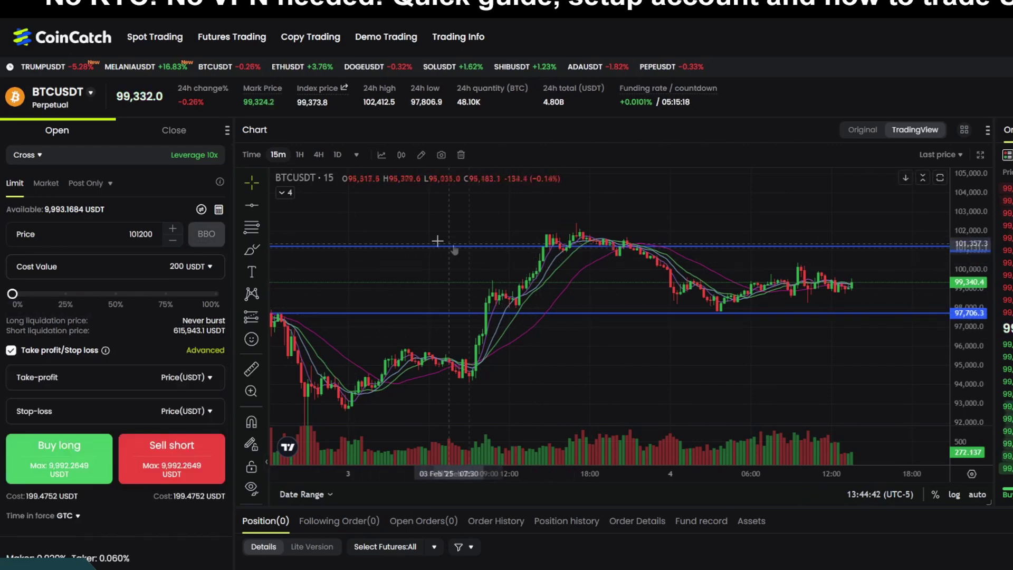
click(252, 205)
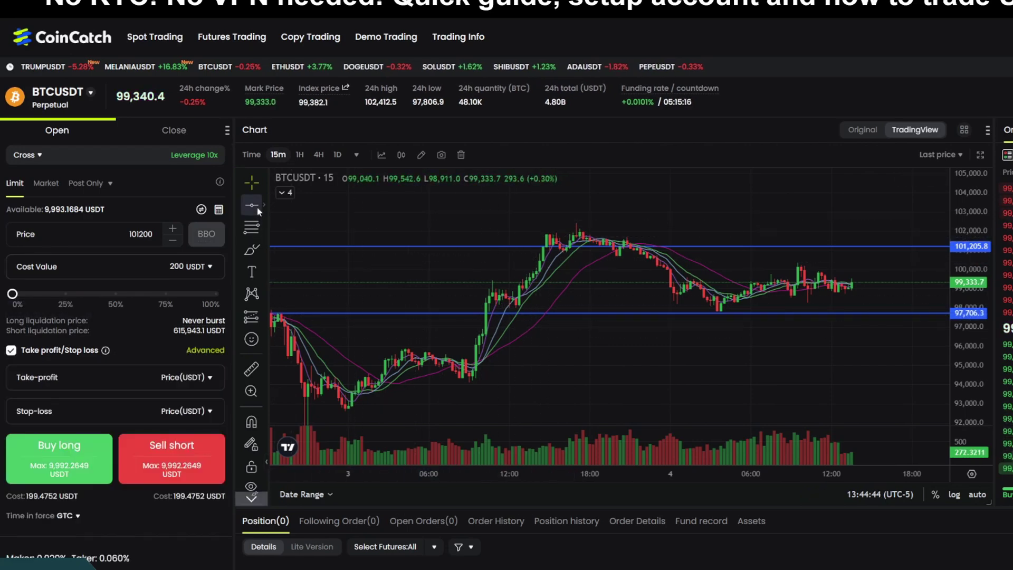
click(685, 235)
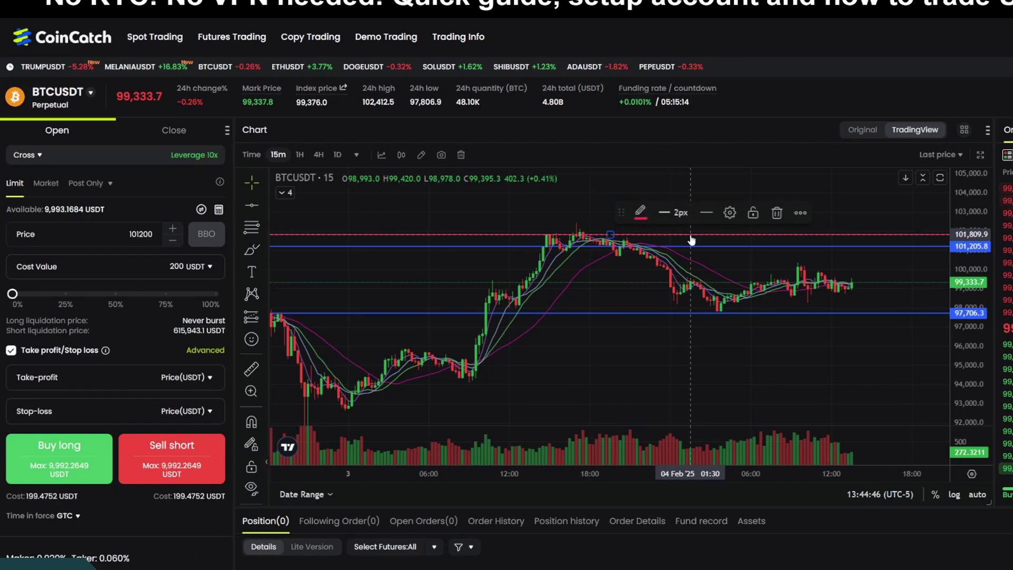
click(876, 207)
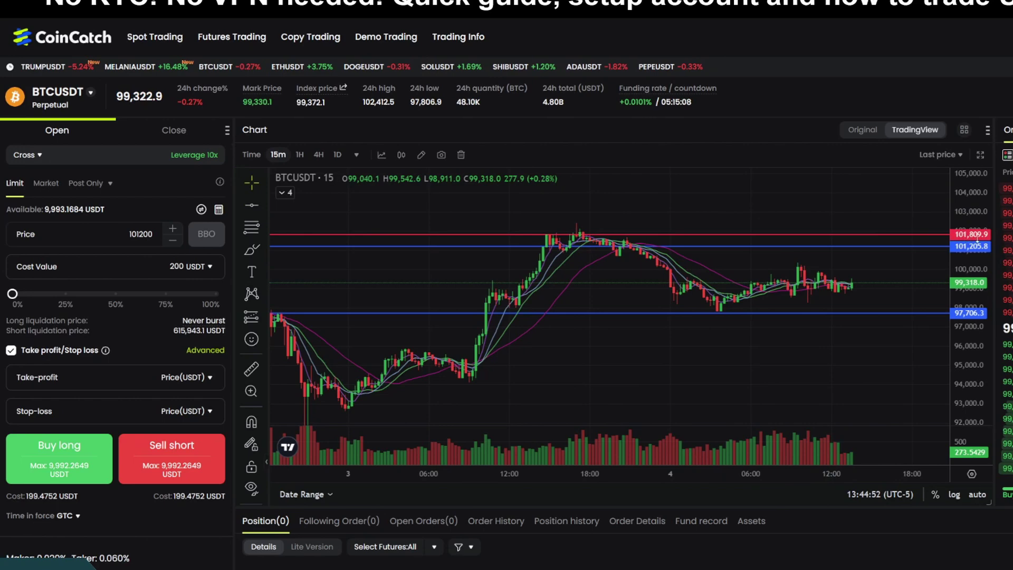
Set the limit order's stop loss to 101800 and take profit to 97700, and submit and confirm it as a short.
click(113, 412)
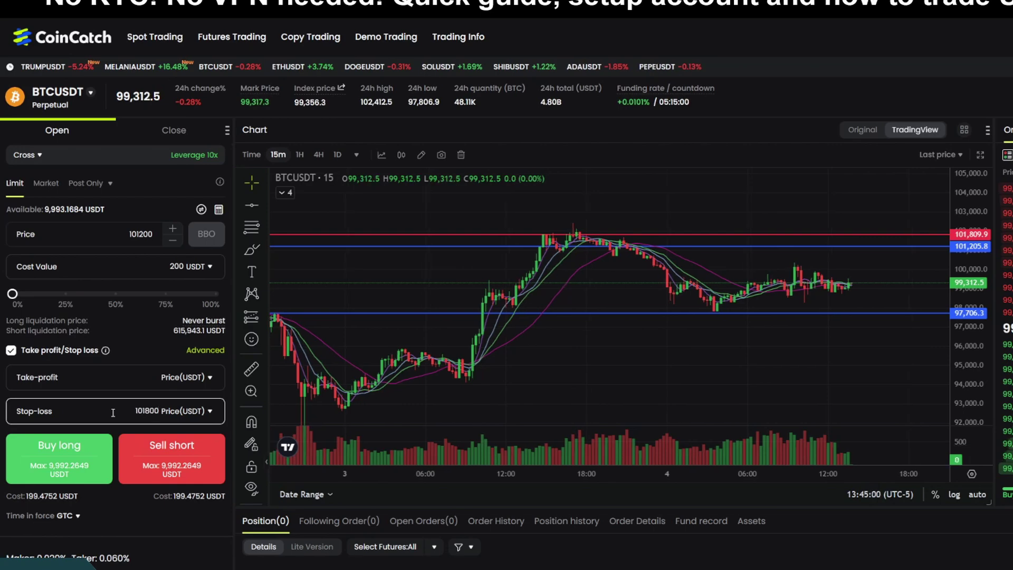
click(132, 384)
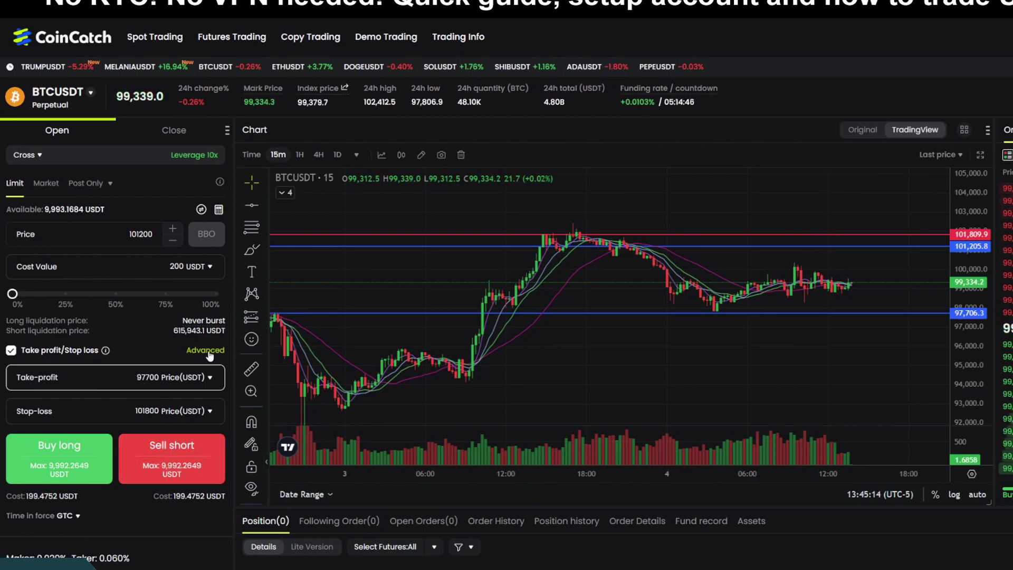
click(192, 453)
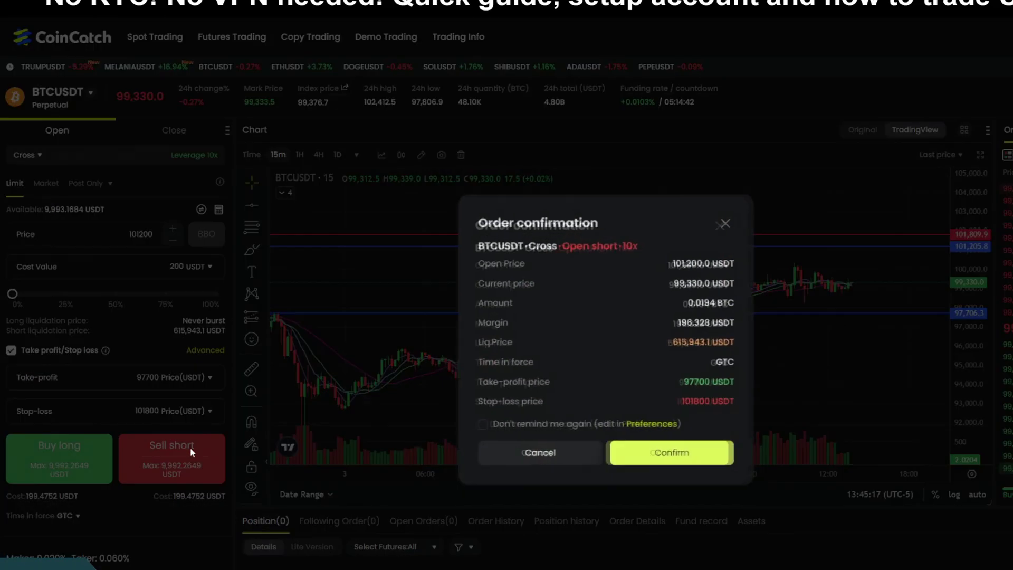
click(650, 449)
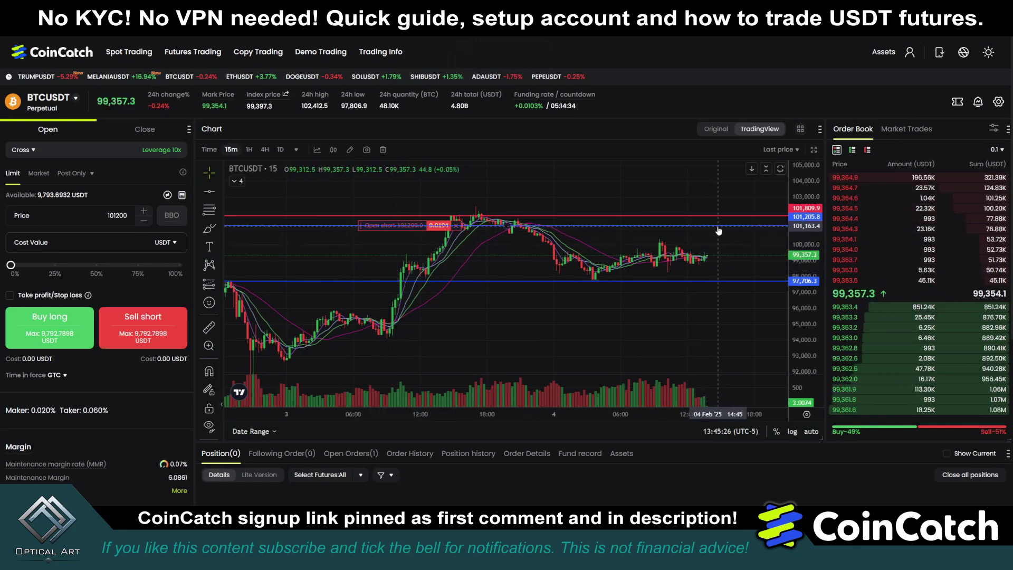
Move the upper blue chart line to about 102715.1, and set the open short order's take-profit trigger price to 95700 USDT.
drag(719, 231, 708, 207)
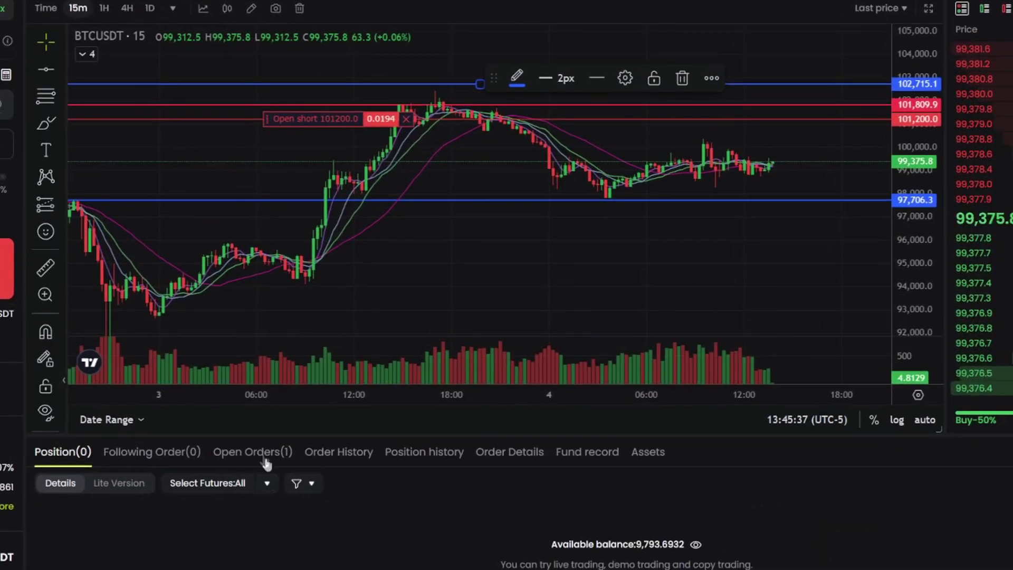
click(265, 462)
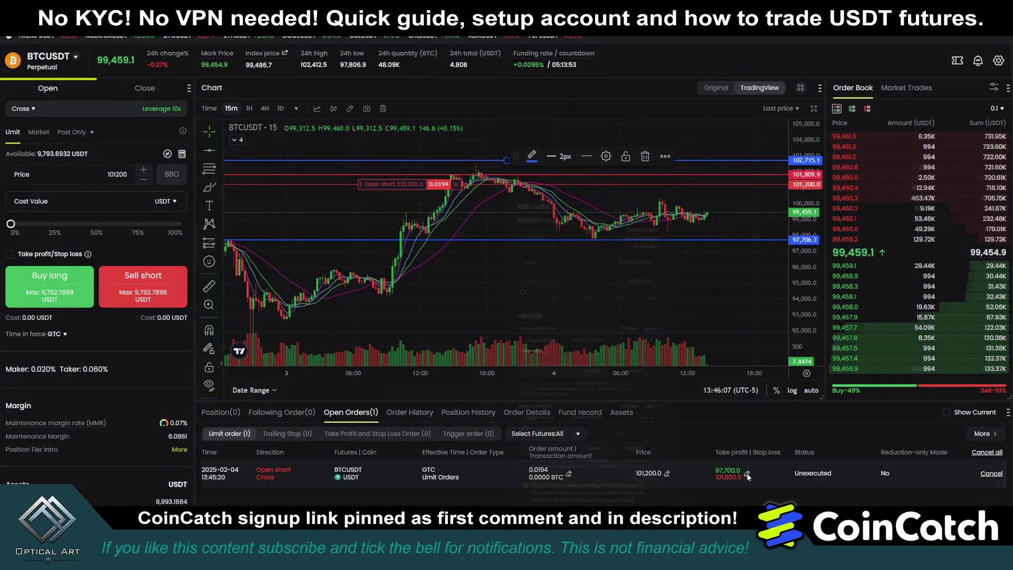
click(831, 541)
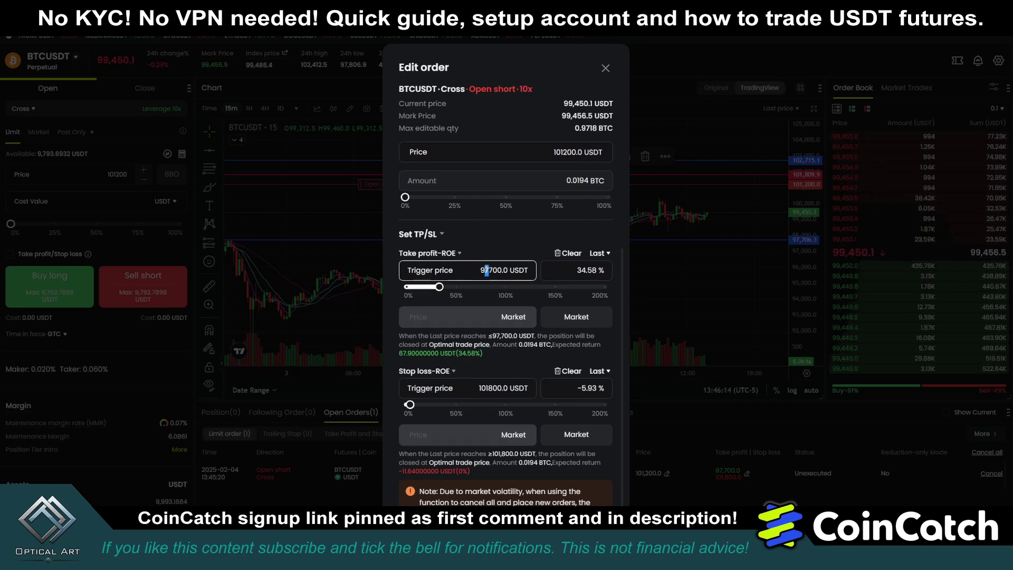
text(5)
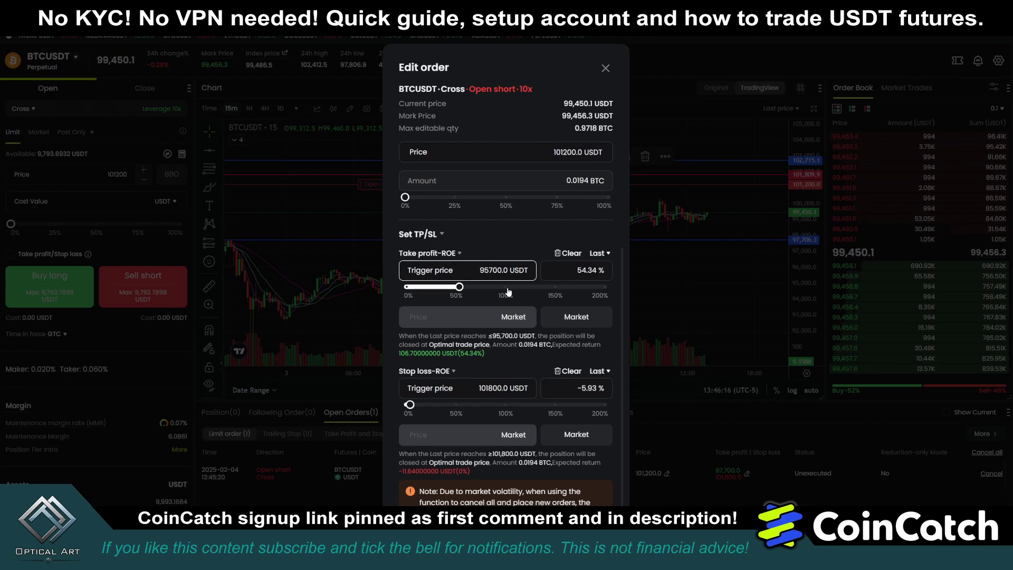
key(Return)
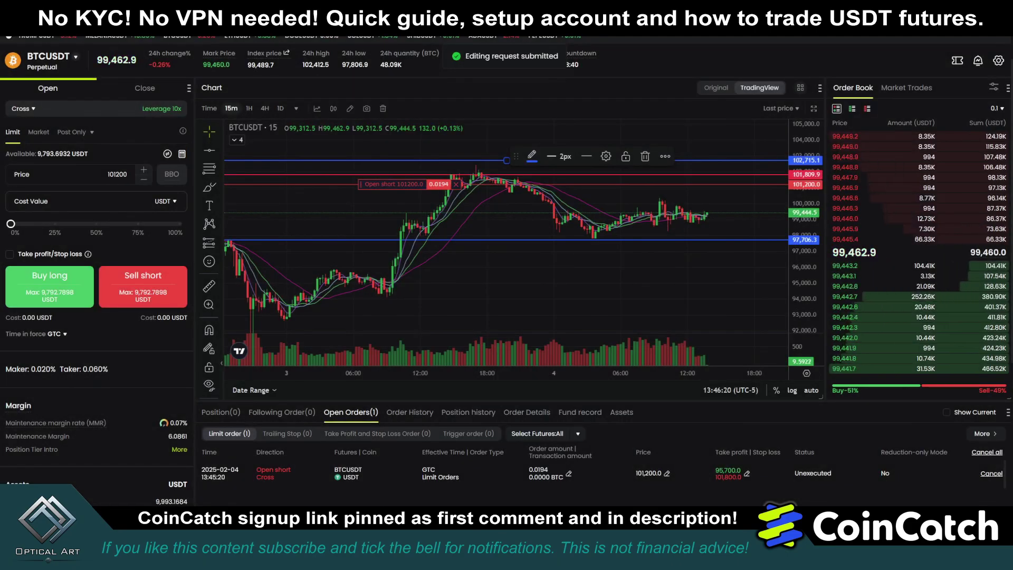
Cancel the unexecuted BTCUSDT short limit order in the open orders.
scroll(676, 235, up, 3)
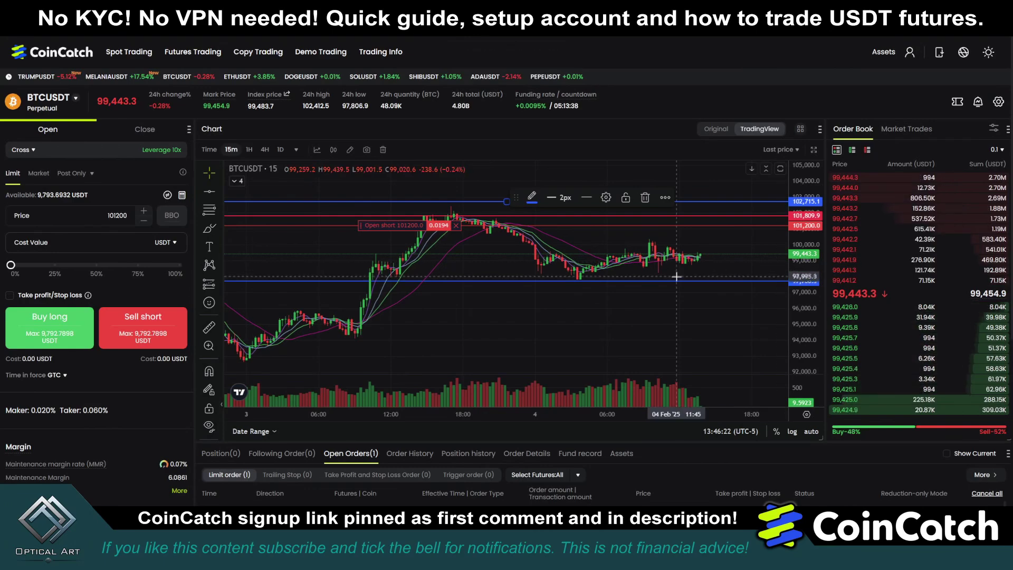
scroll(677, 276, down, 1)
scroll(857, 248, down, 3)
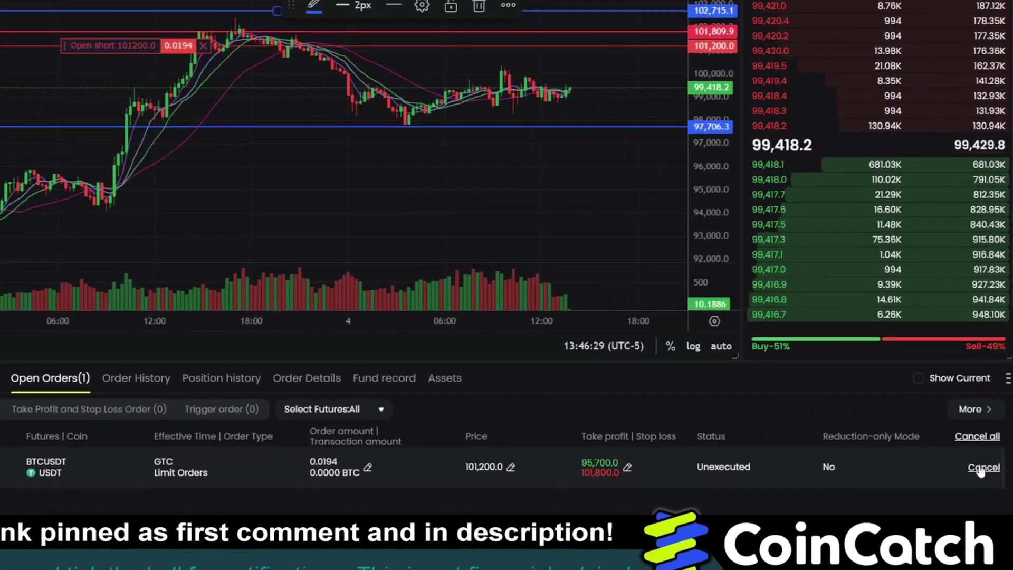
click(980, 468)
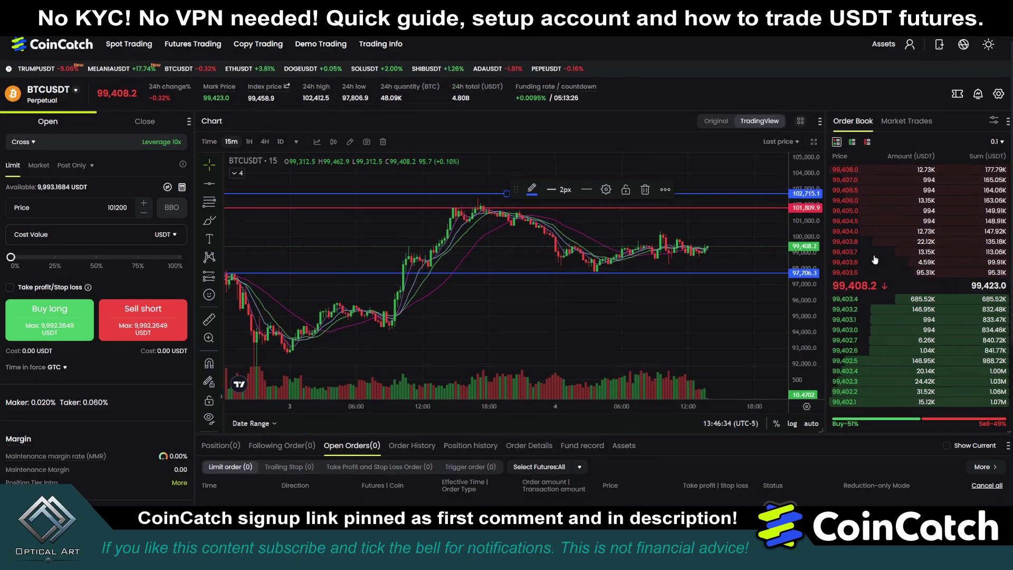
drag(731, 190, 721, 188)
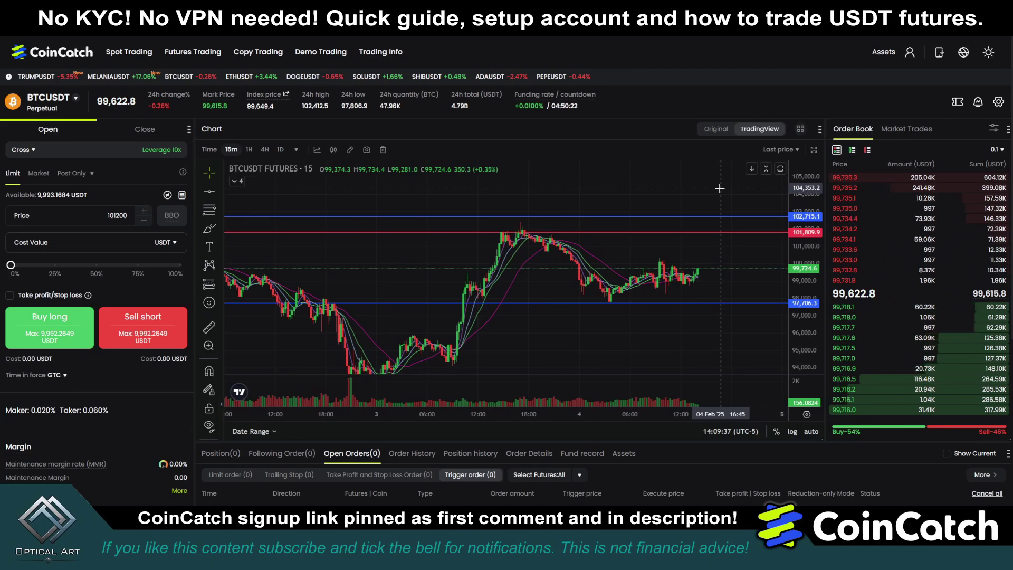
drag(715, 218, 714, 223)
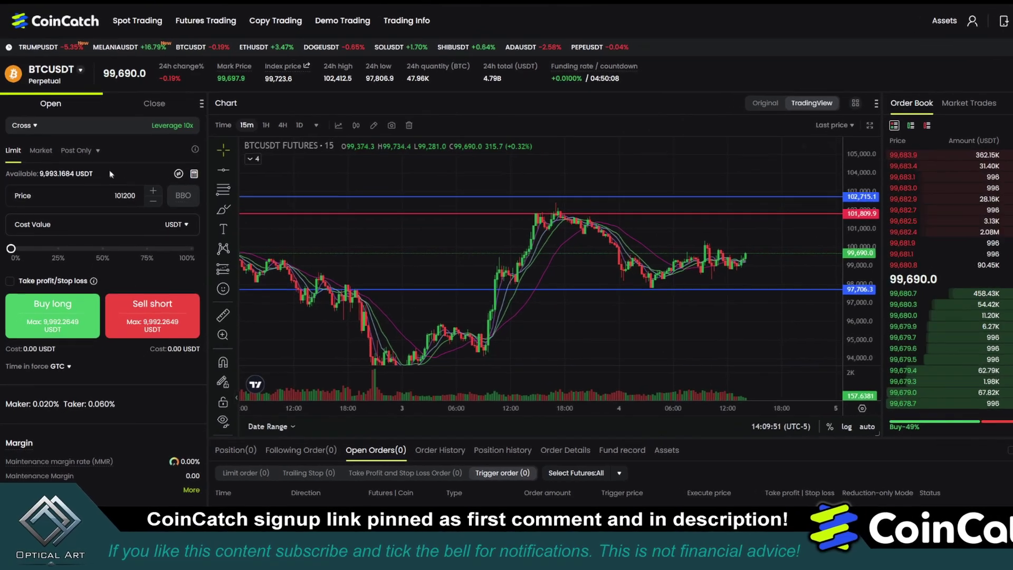
Switch the order type to Trigger, and move the chart's red line to about 103670.8 and upper blue line to about 102483.9.
click(93, 171)
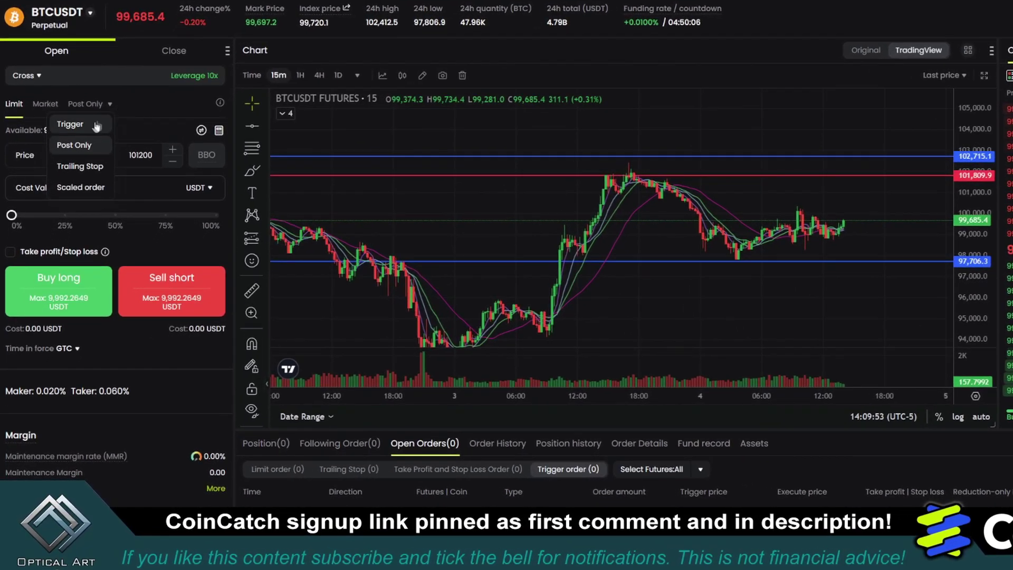
click(90, 149)
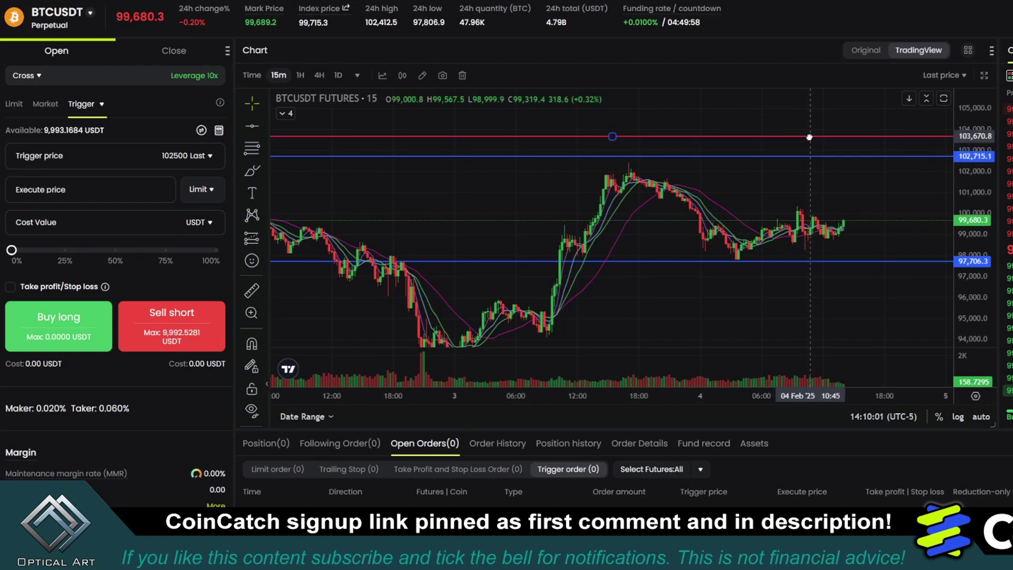
drag(809, 156, 815, 162)
Set the trigger order's trigger price to 102500 and its execution type to Market.
click(125, 159)
drag(193, 162, 228, 165)
text(102)
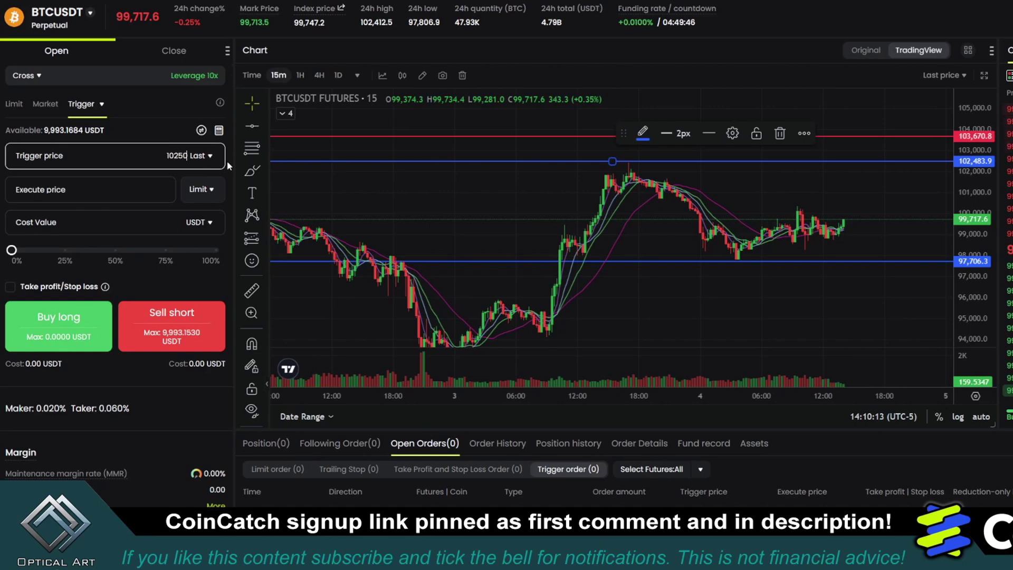
click(141, 188)
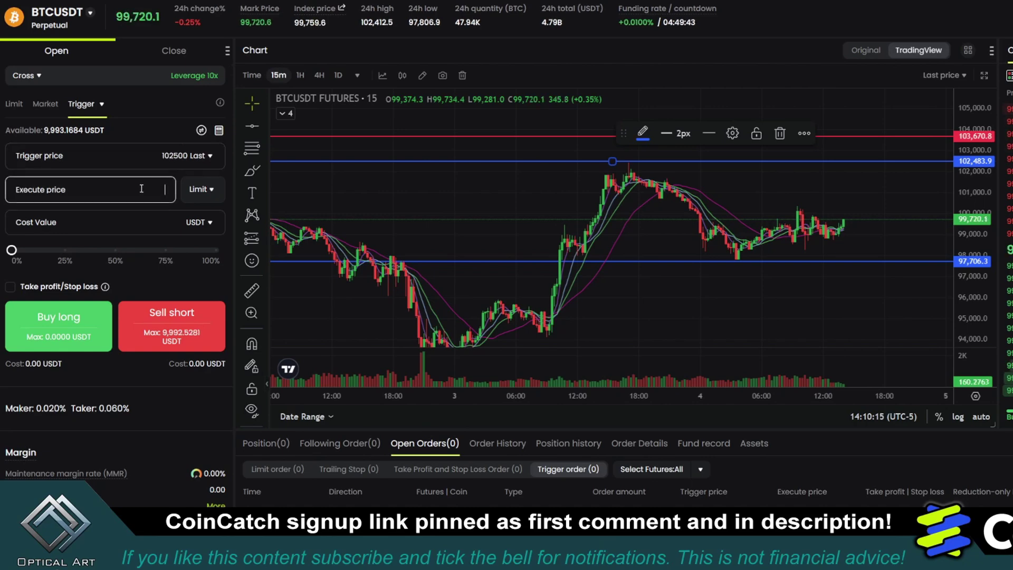
click(205, 188)
click(201, 248)
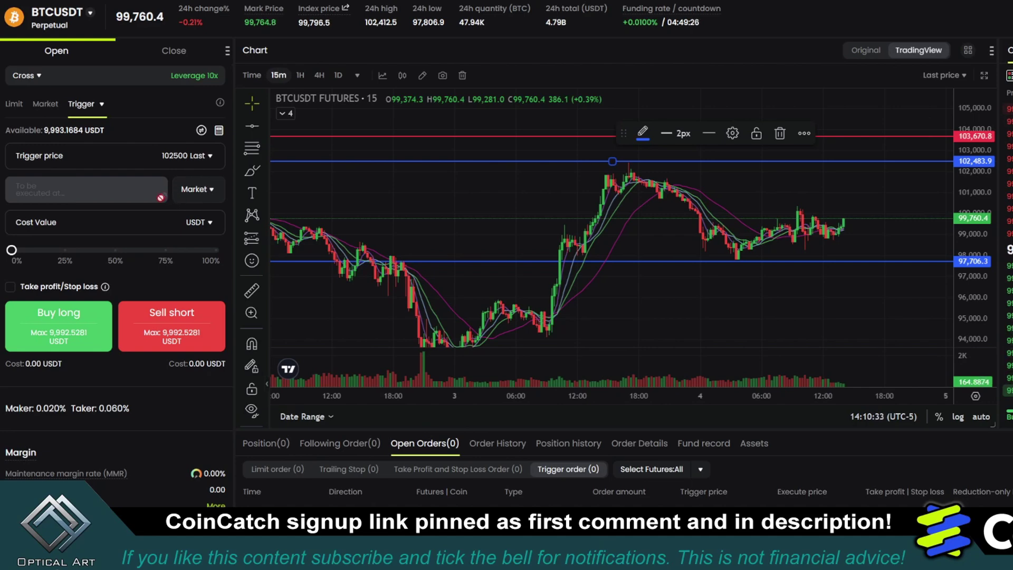
Set the trigger order's cost value to 200 USDT and enable Take profit/Stop loss.
click(144, 220)
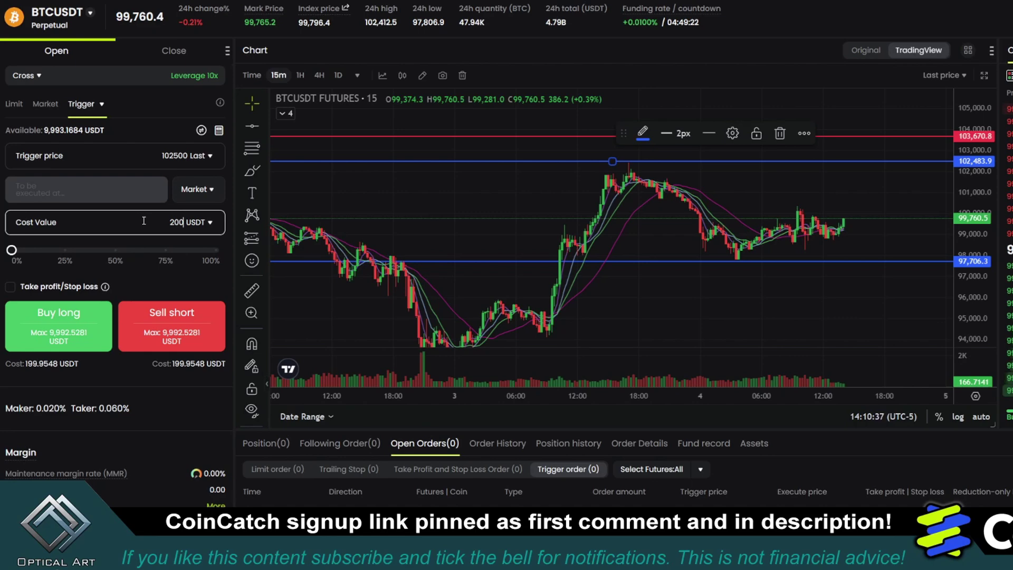
drag(762, 176, 745, 178)
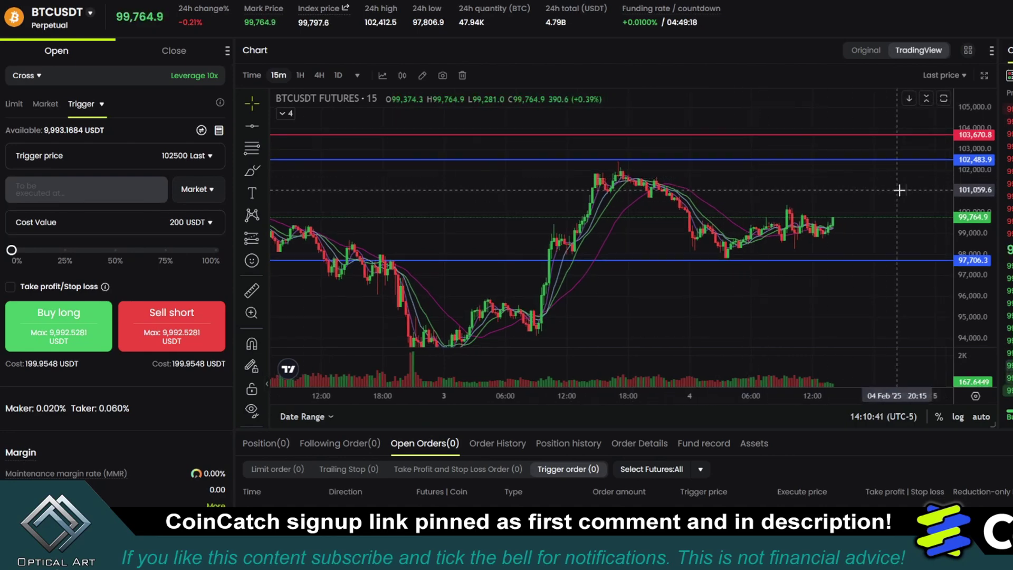
drag(909, 160, 909, 159)
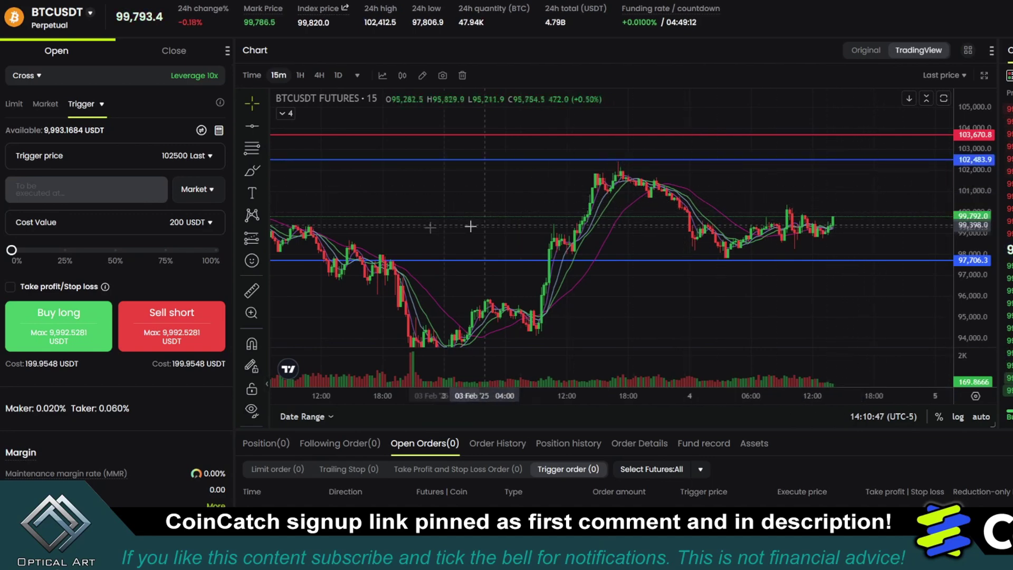
click(10, 286)
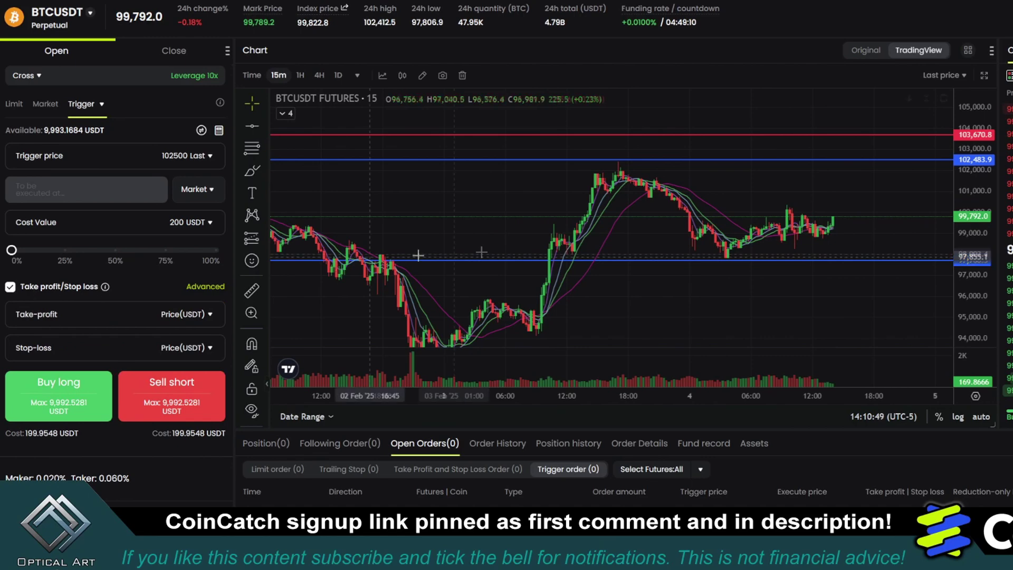
Move the chart's red line to about 101920.1, and set the trigger order's take-profit price to 107000 USDT.
drag(831, 135, 832, 168)
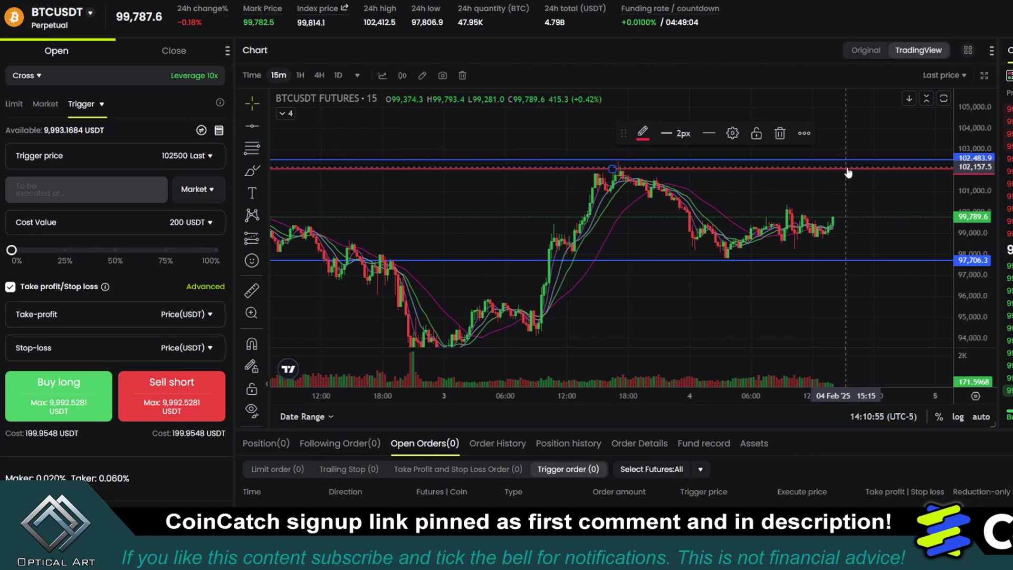
drag(847, 171, 847, 173)
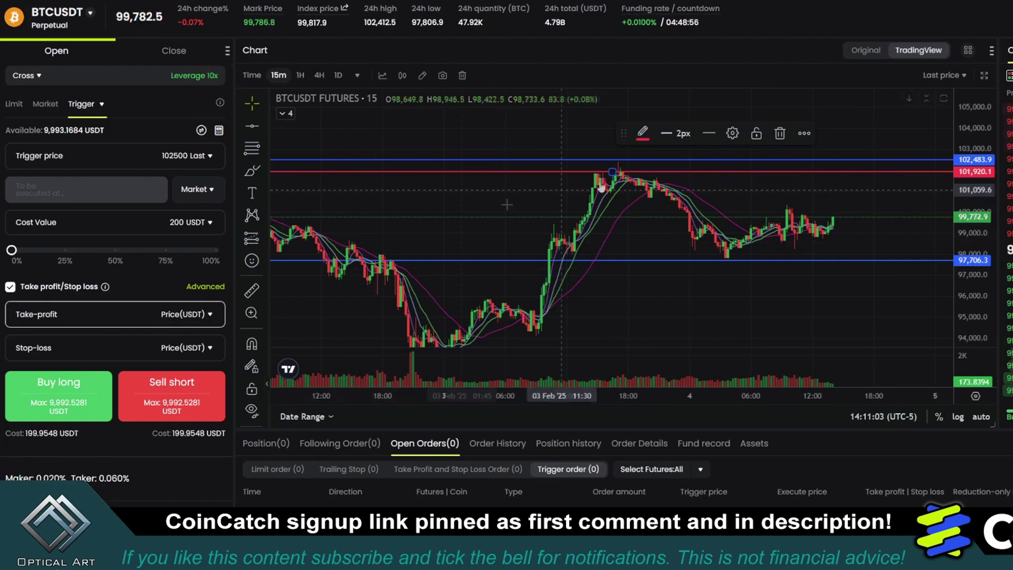
drag(863, 121, 860, 165)
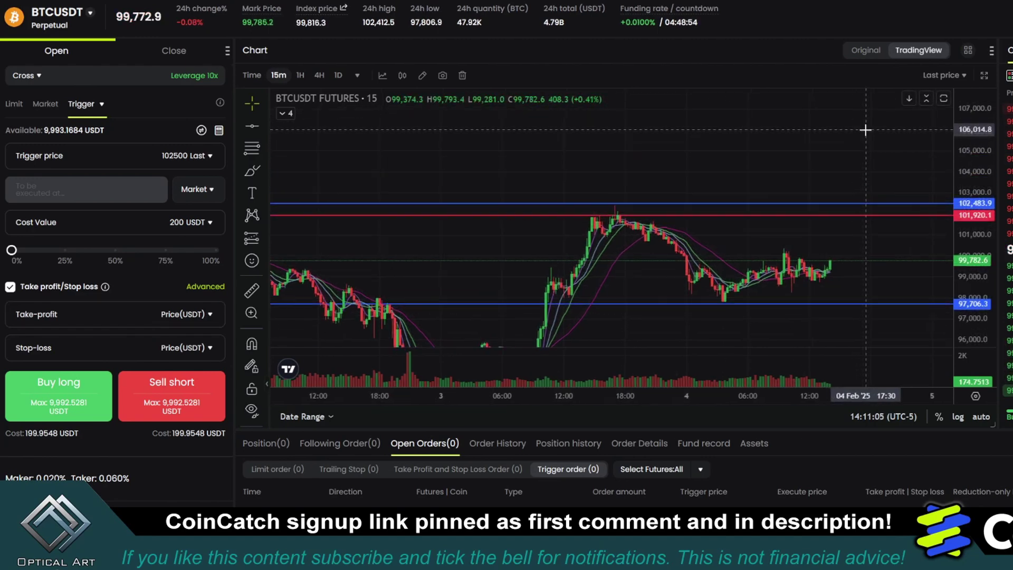
click(92, 315)
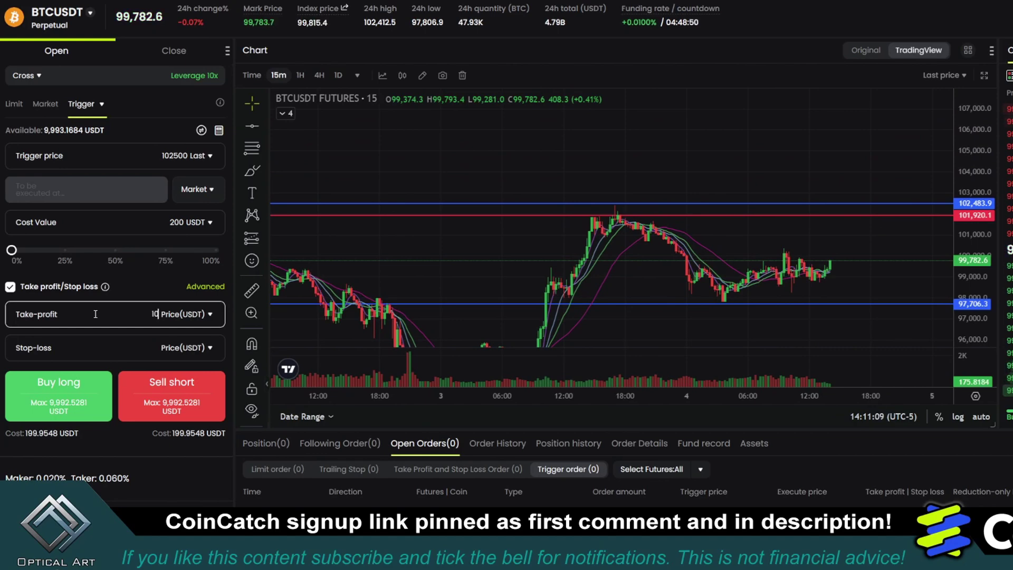
text(107000)
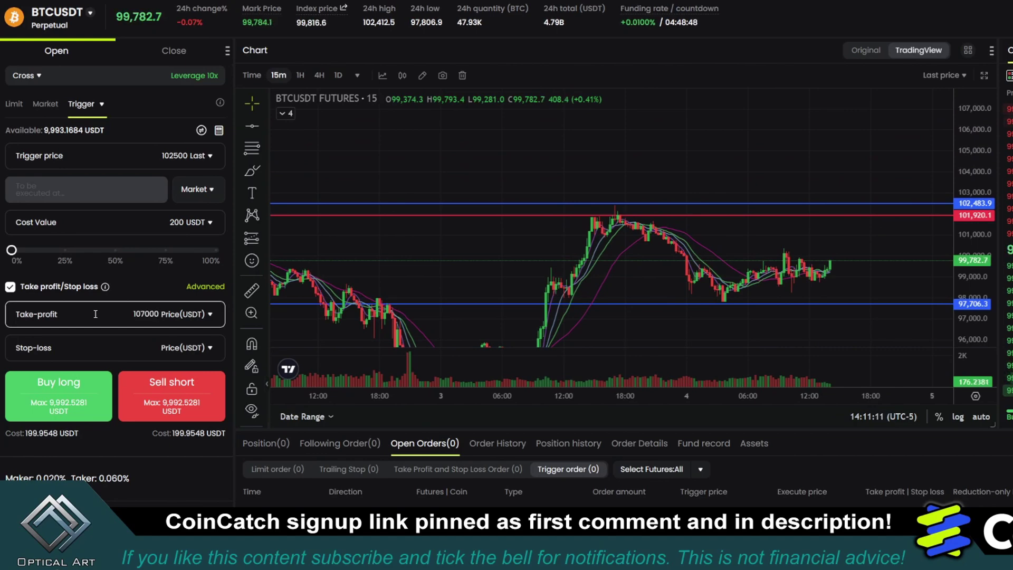
Add a green horizontal line to the chart at about 107053.3 to mark the take-profit level.
click(644, 135)
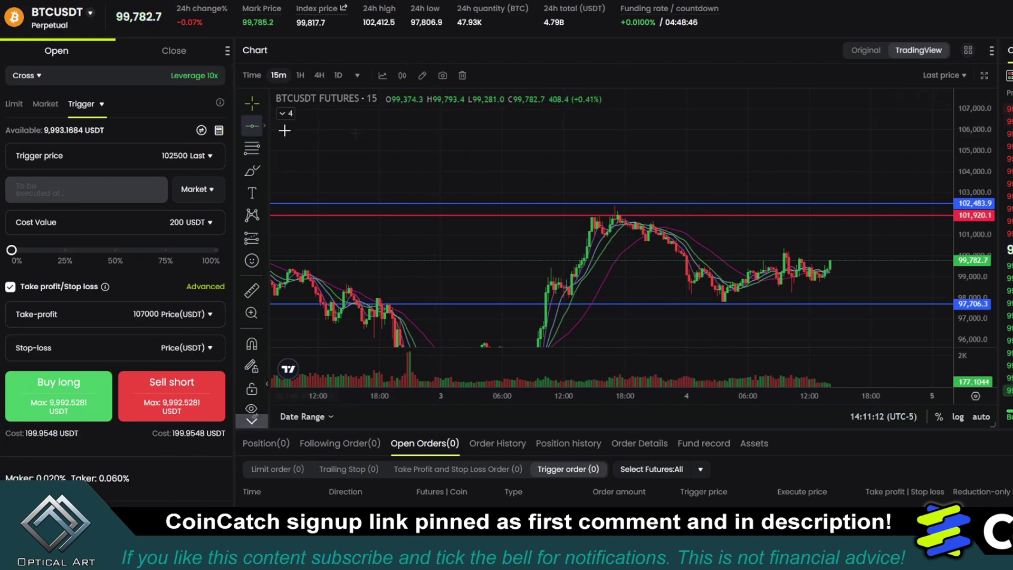
click(661, 134)
drag(588, 147, 592, 124)
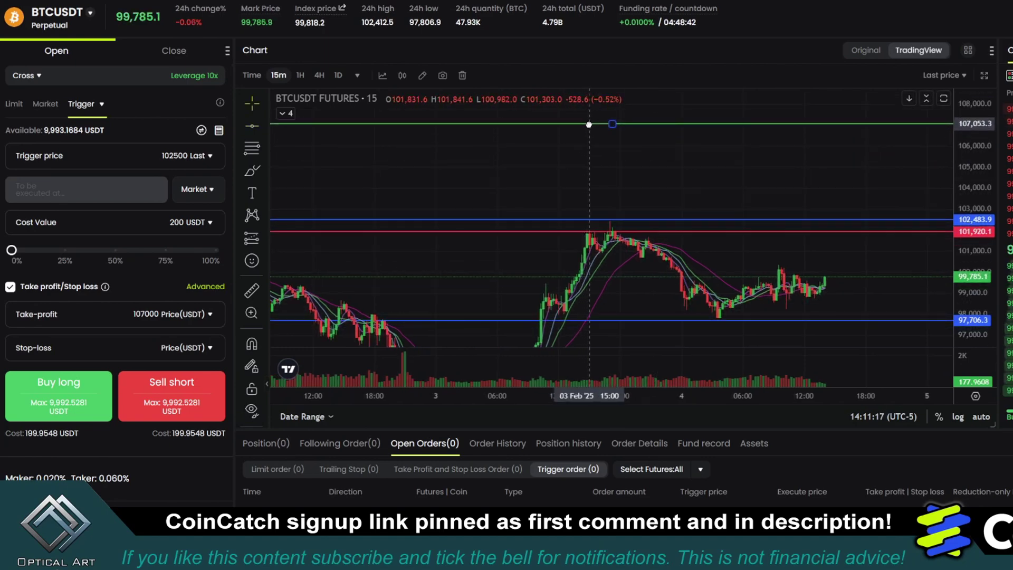
Set the trigger order's stop-loss price to 101900 USDT.
drag(642, 190, 636, 159)
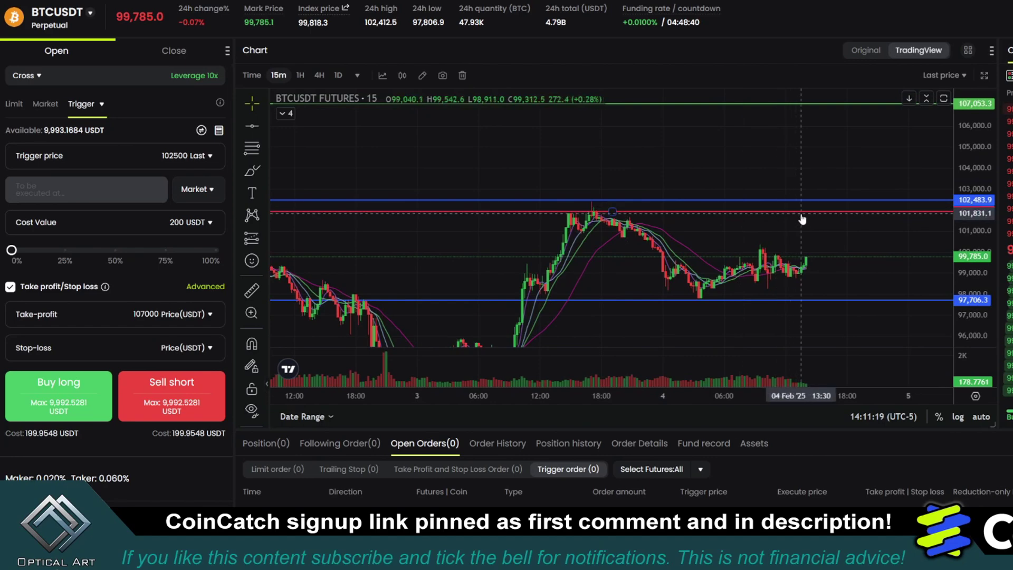
drag(809, 206, 808, 205)
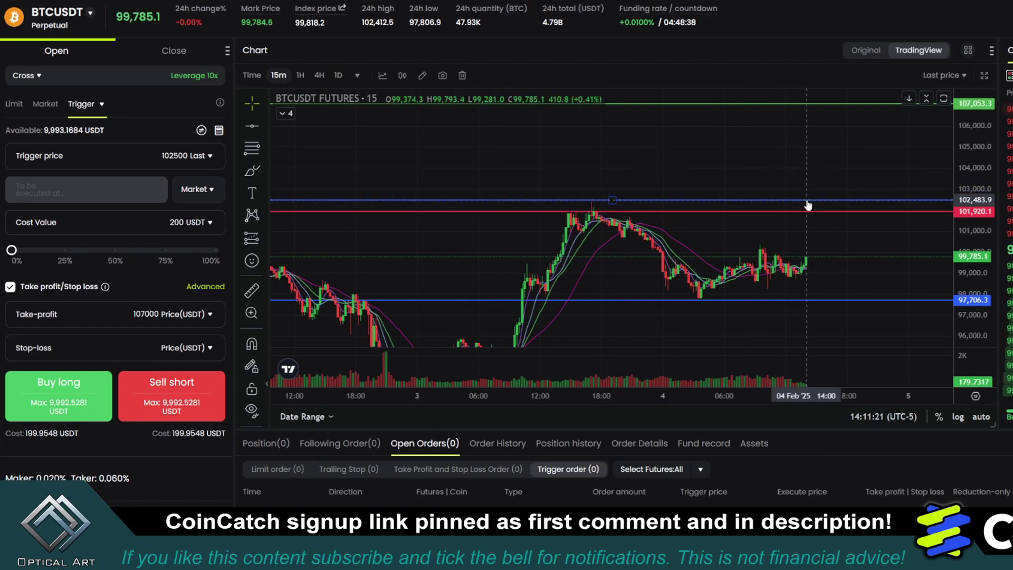
drag(802, 167, 804, 152)
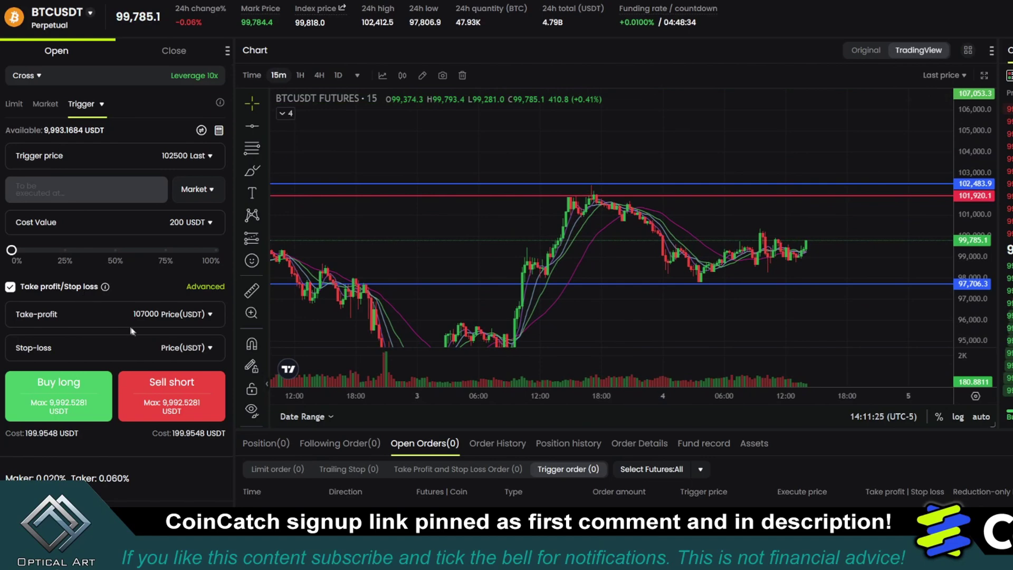
click(140, 349)
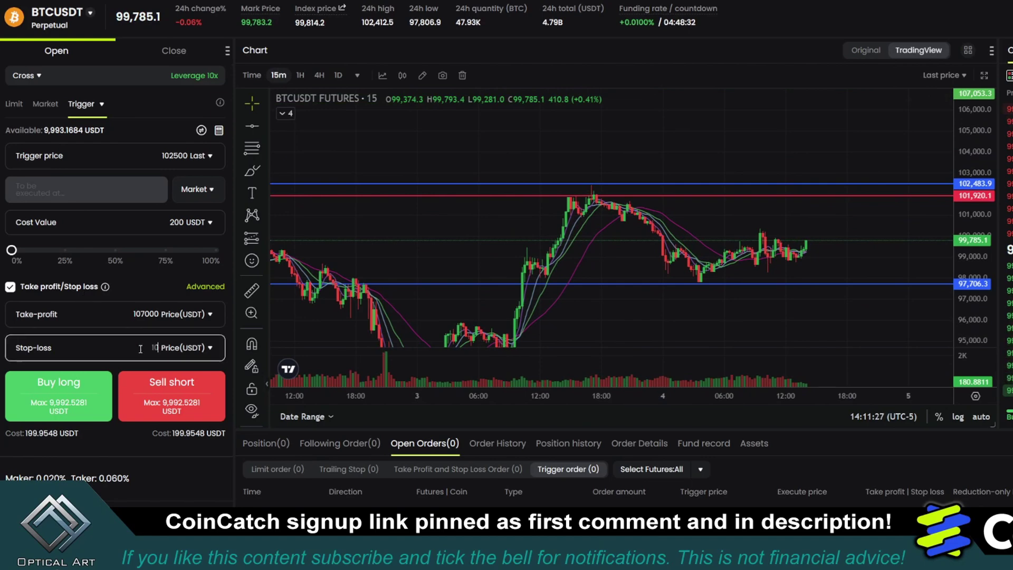
text(101900)
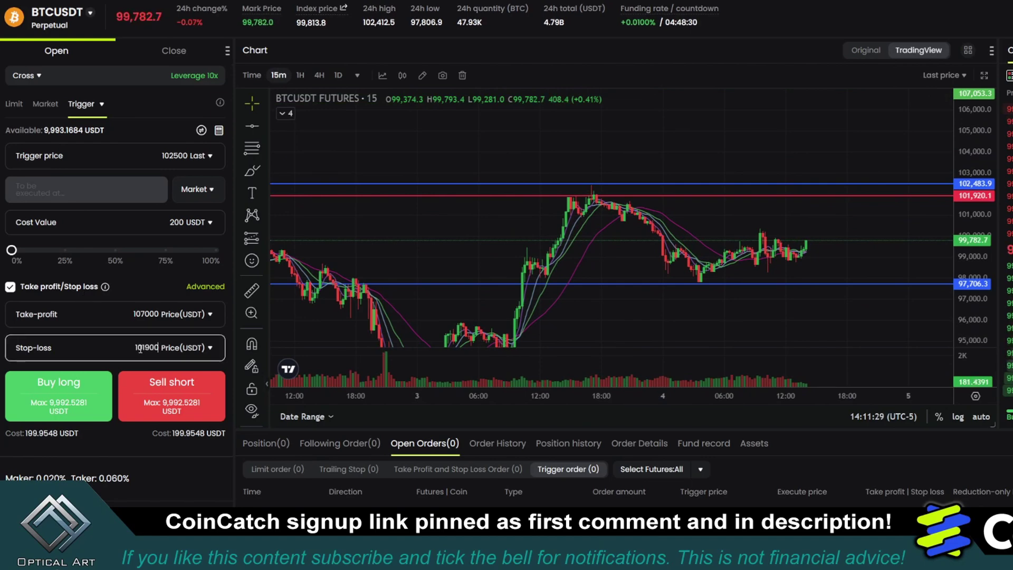
Submit the BTCUSDT trigger order as a 10x cross long and confirm it.
click(813, 185)
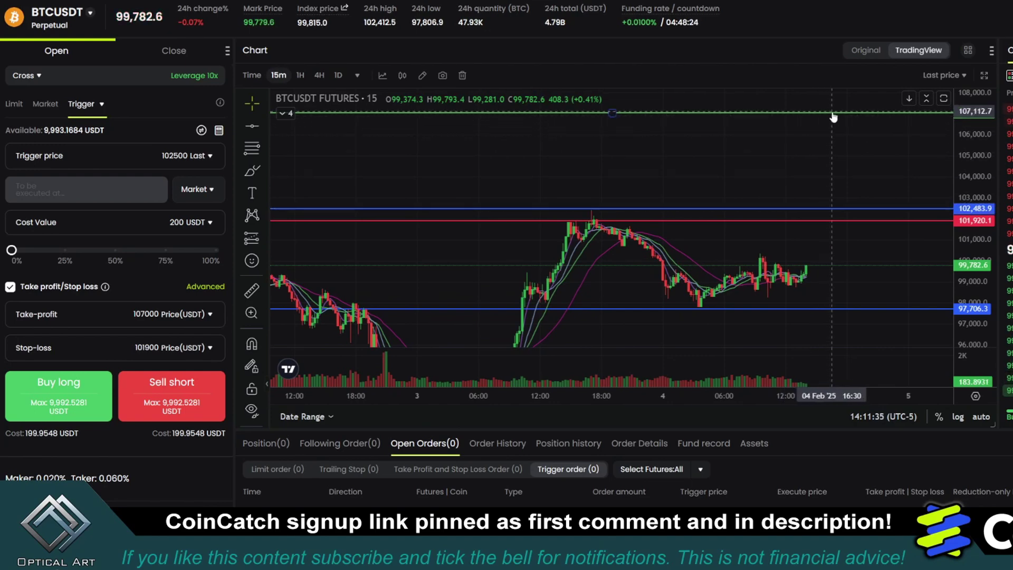
drag(841, 165, 835, 144)
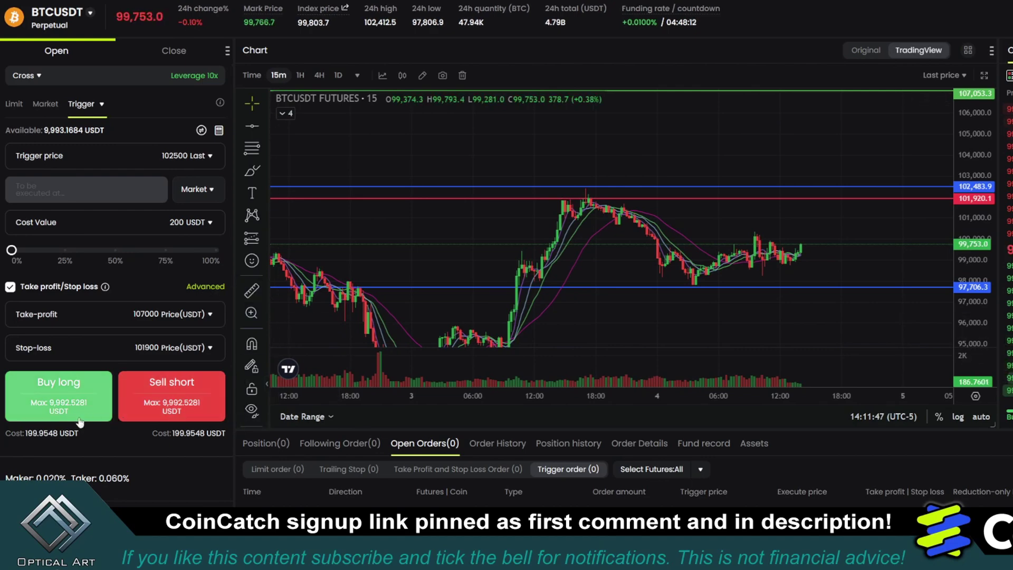
click(62, 386)
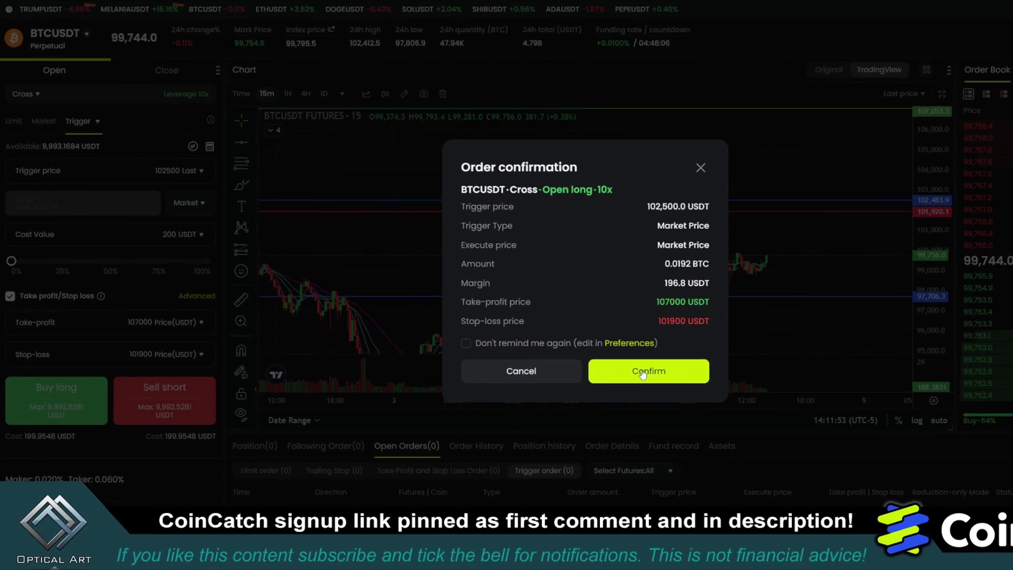
click(677, 364)
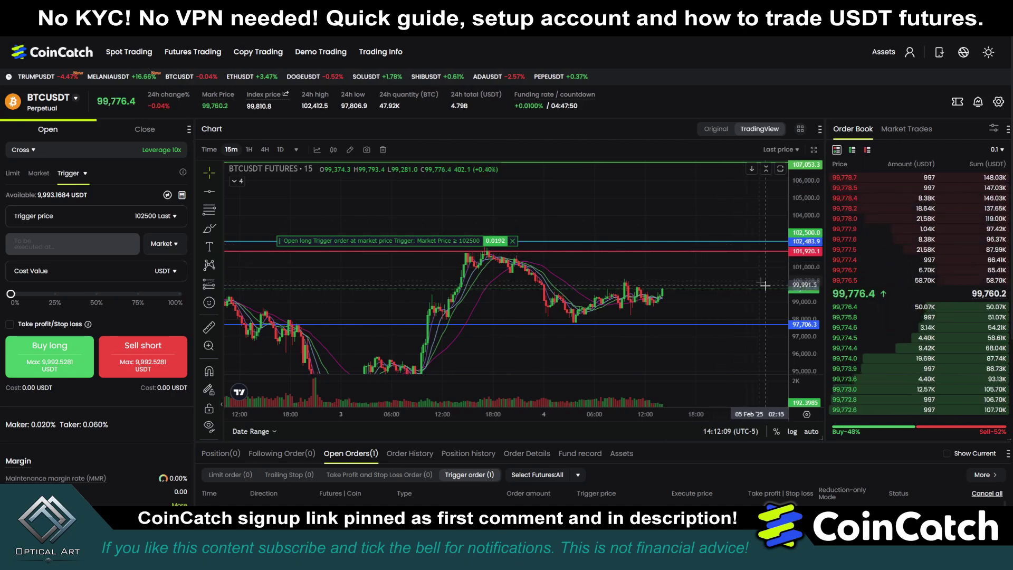
Edit the waiting long trigger order in the open orders, changing its trigger price to 102600 USDT.
scroll(873, 302, down, 1)
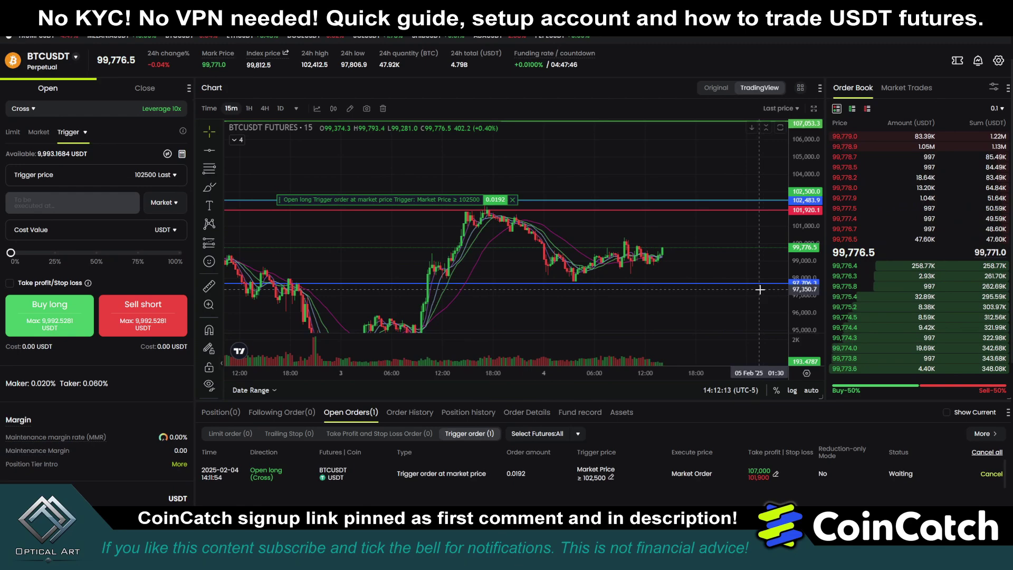
click(704, 285)
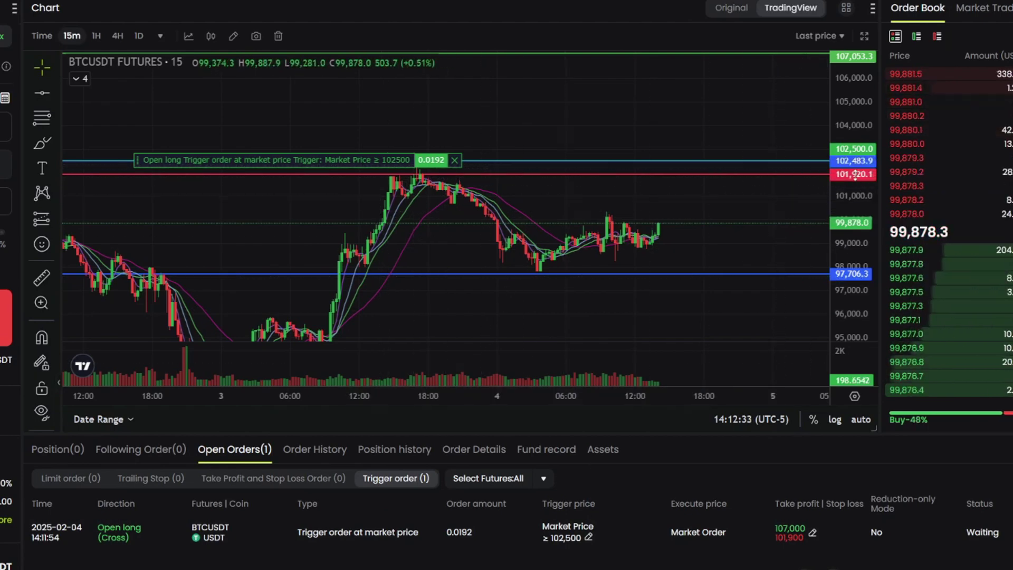
click(587, 536)
click(496, 288)
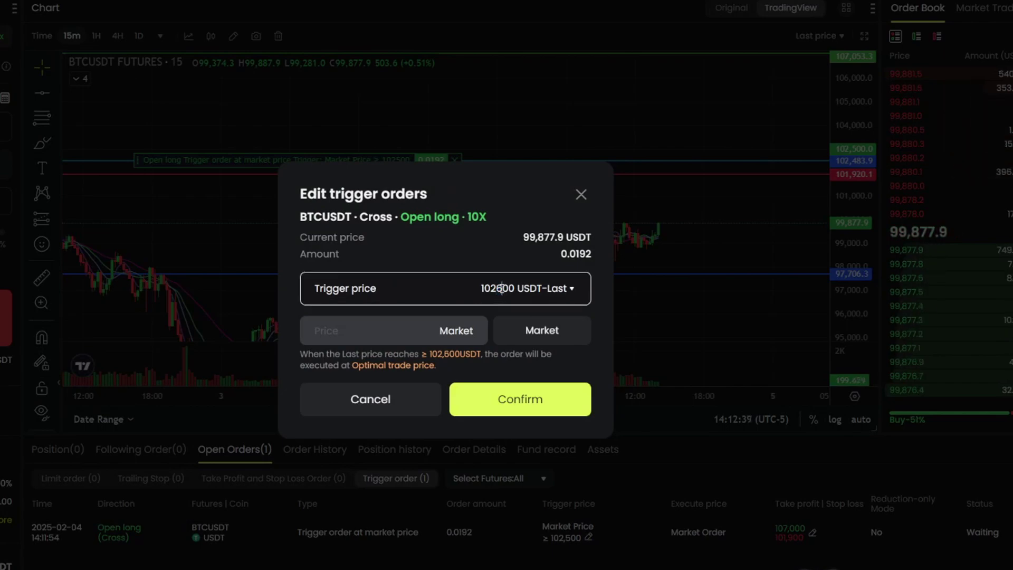
click(516, 401)
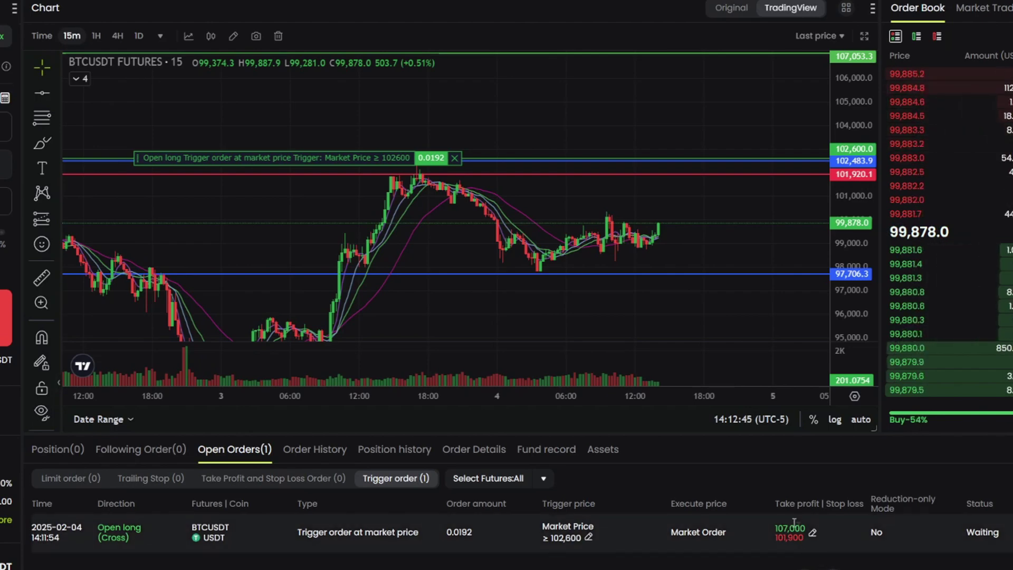
Set the waiting trigger order's preset take-profit trigger price to 108000 USDT.
click(811, 534)
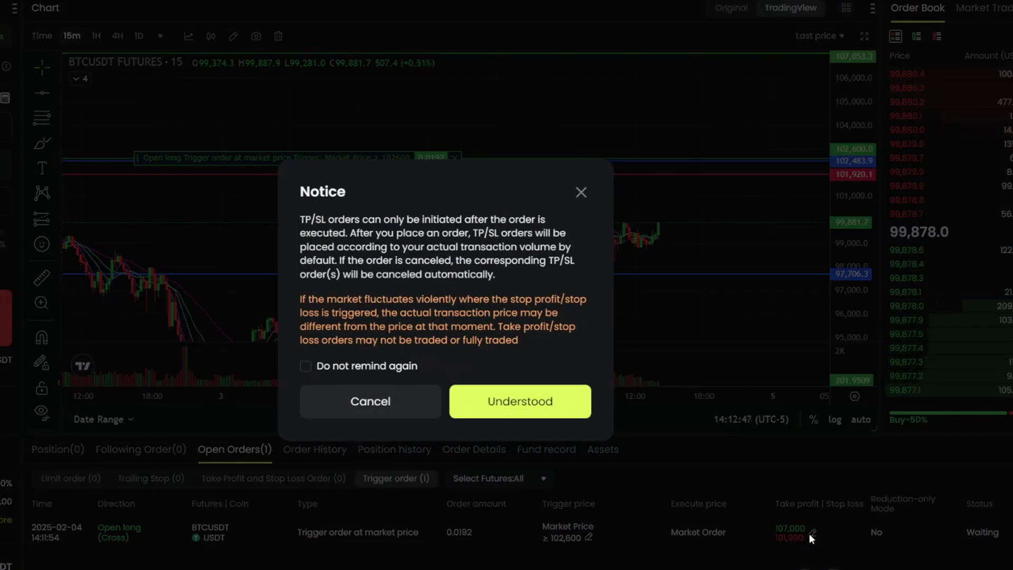
click(506, 415)
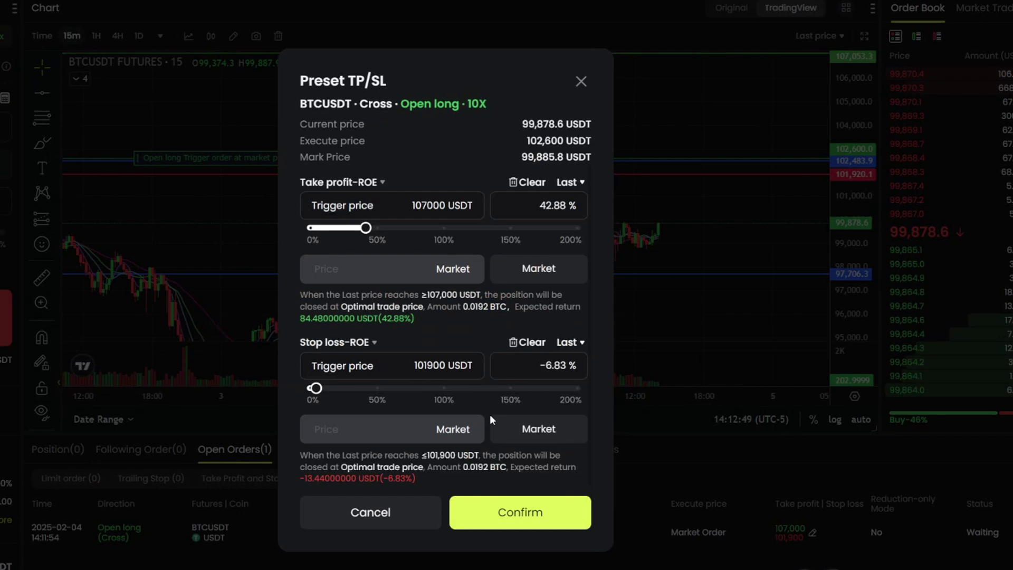
drag(421, 205, 426, 206)
text(8)
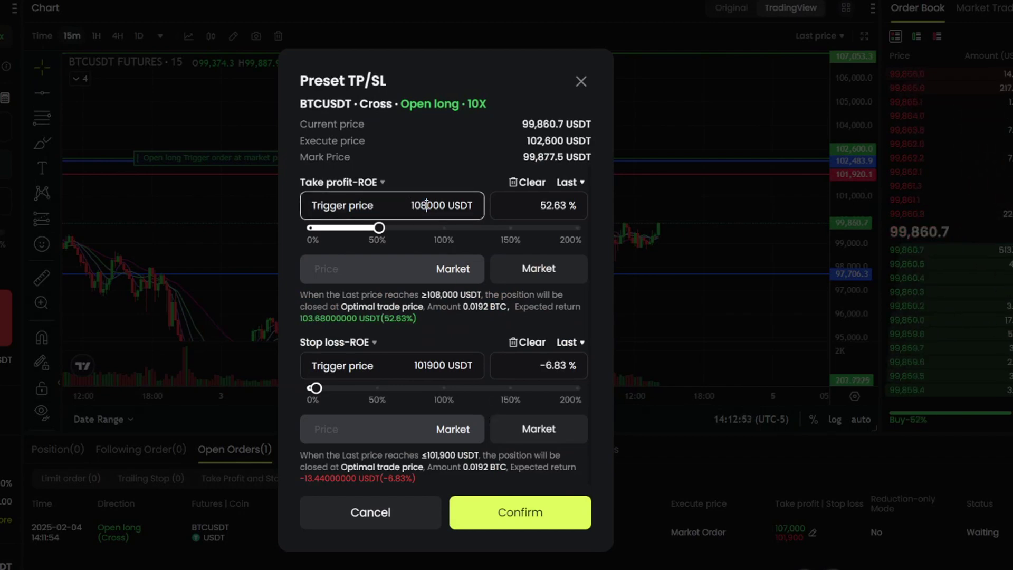
click(381, 182)
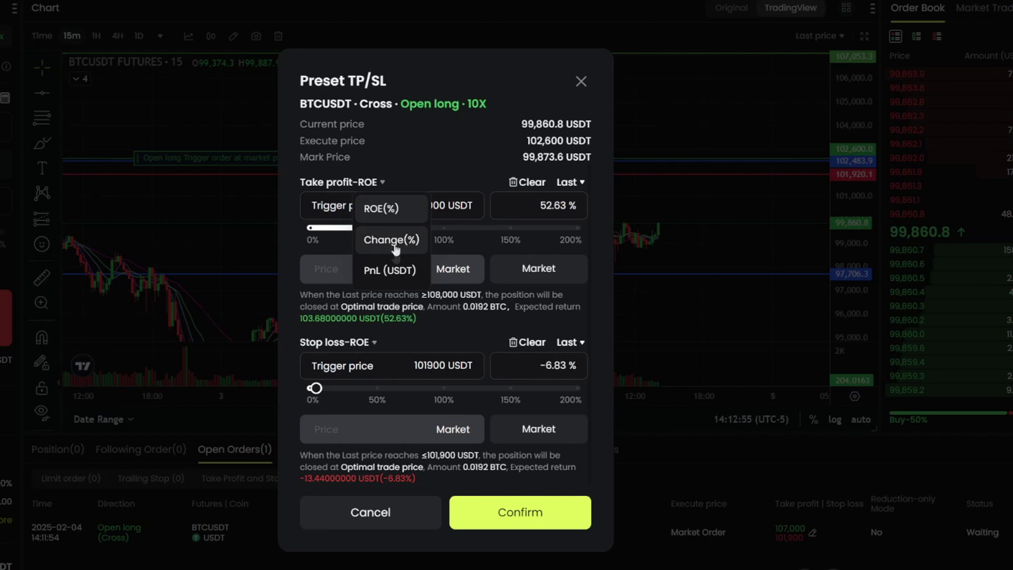
click(425, 147)
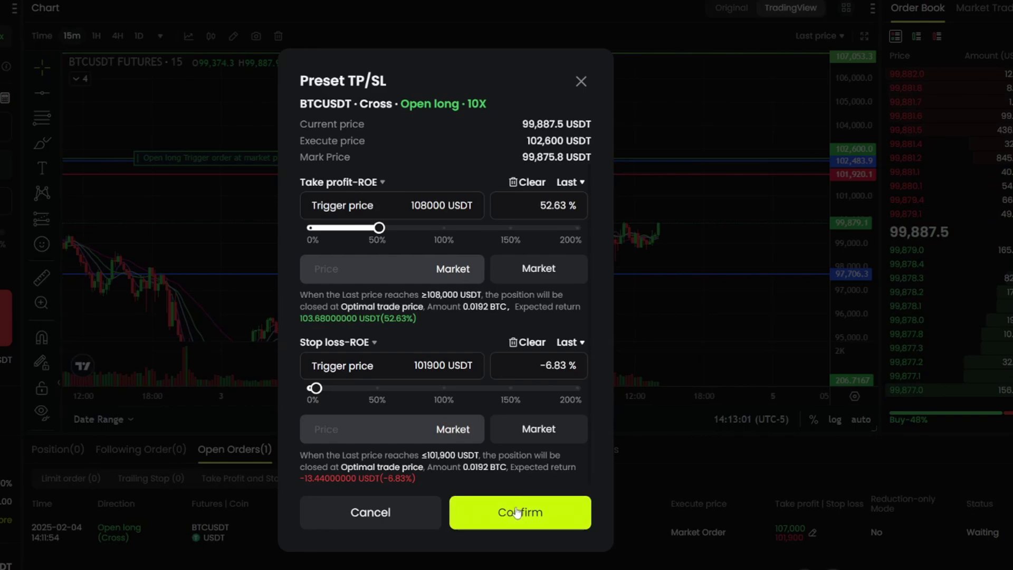
click(497, 511)
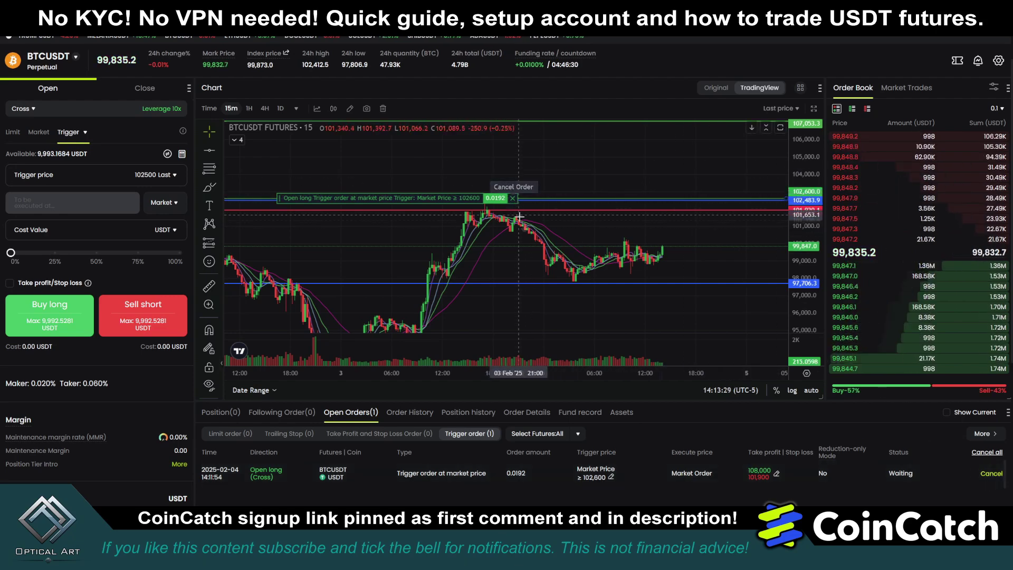
Cancel the waiting BTCUSDT long trigger order directly from its label on the chart.
click(513, 198)
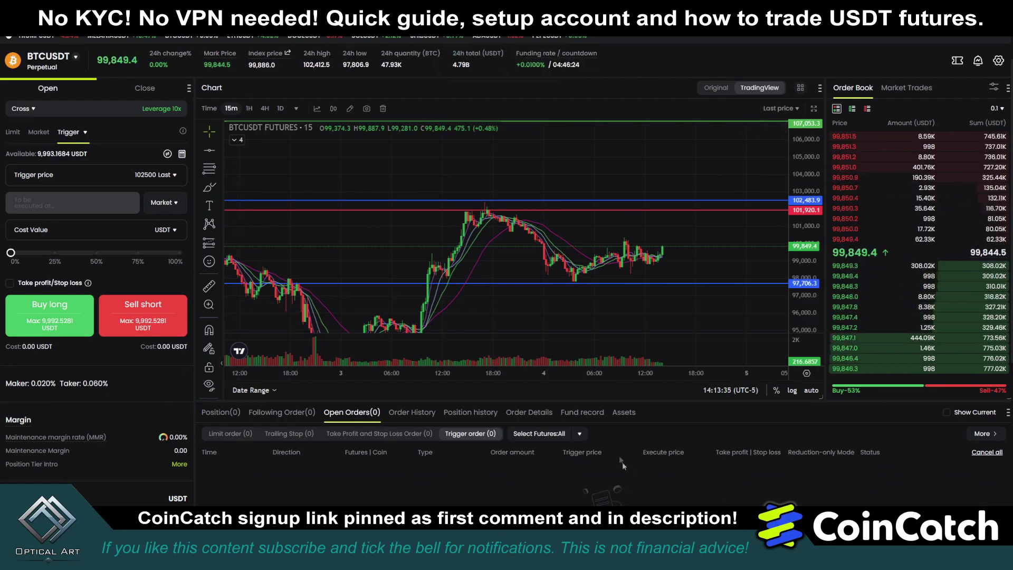
Transfer the entire available USDT balance from the USDT-M Futures account to the Spot account.
scroll(148, 420, down, 2)
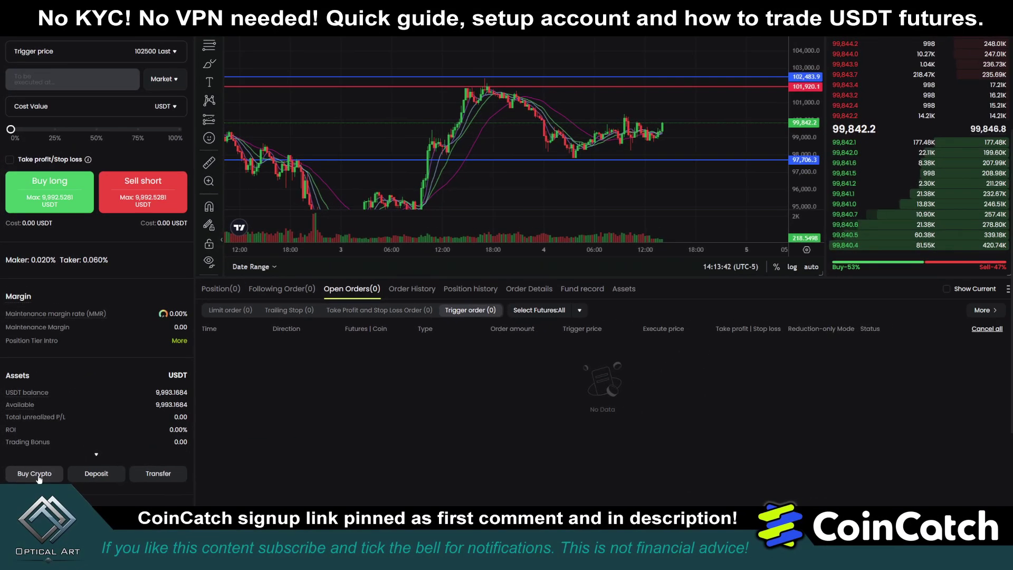
scroll(112, 382, up, 3)
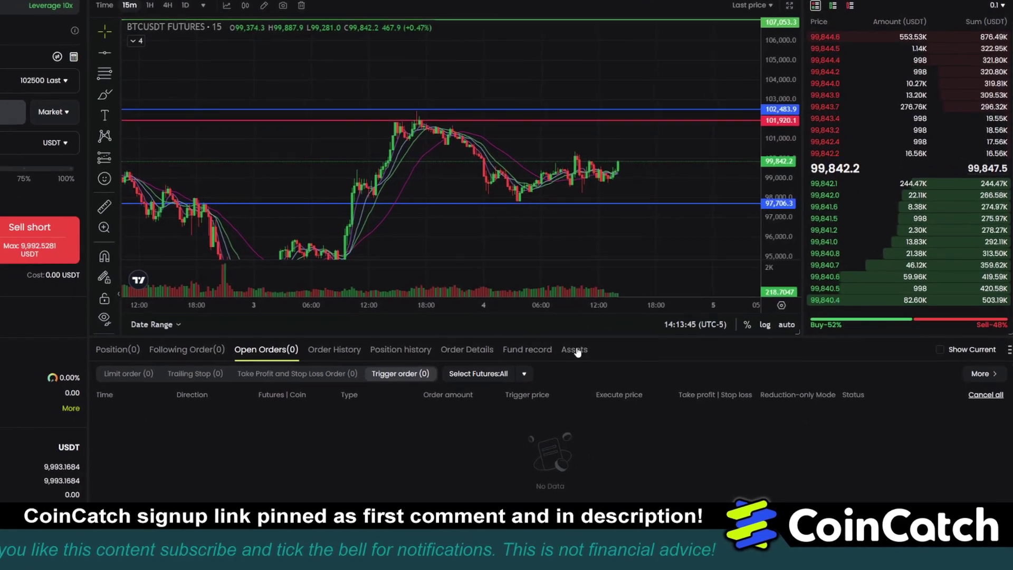
click(576, 350)
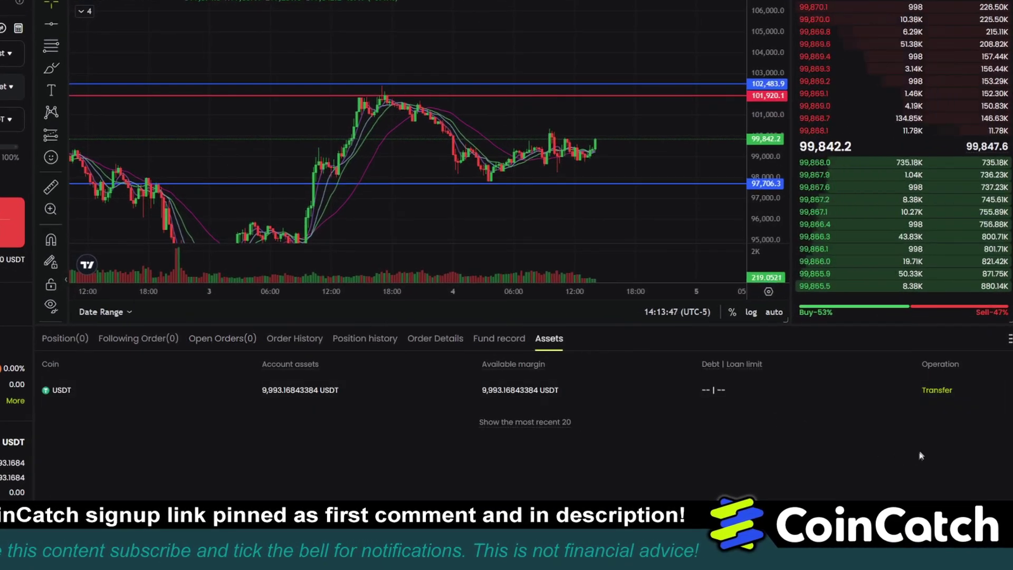
click(938, 391)
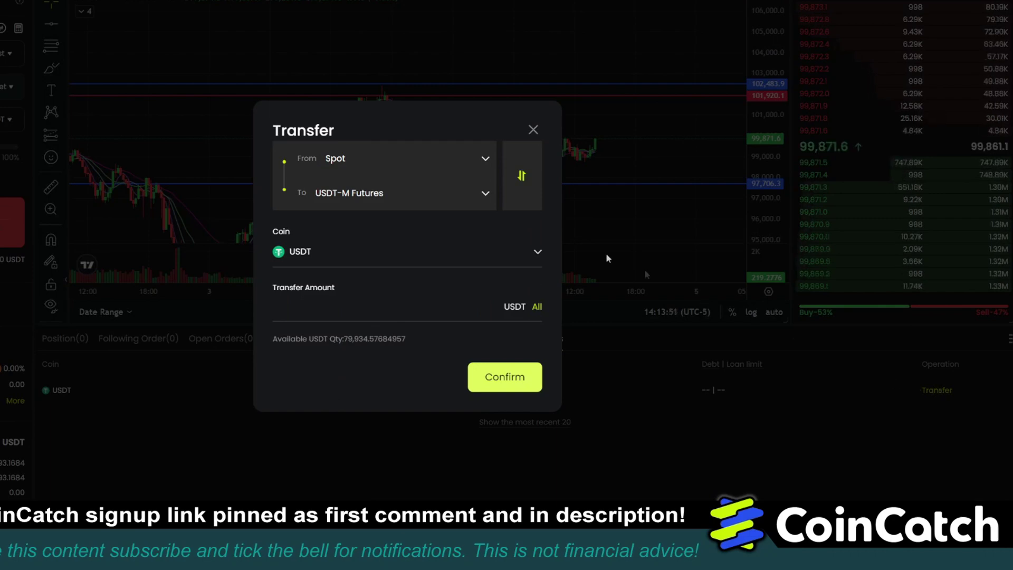
click(382, 160)
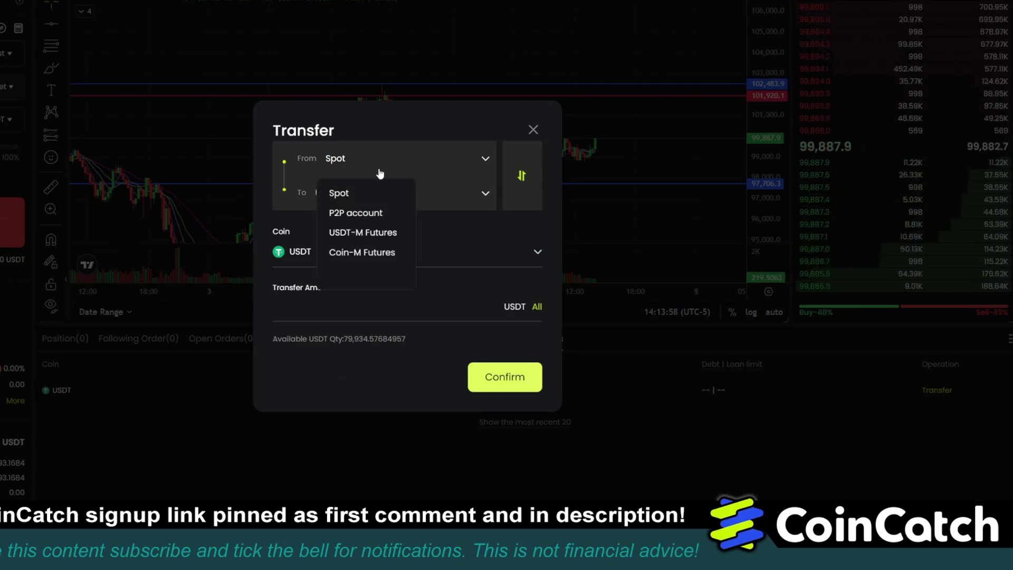
click(370, 233)
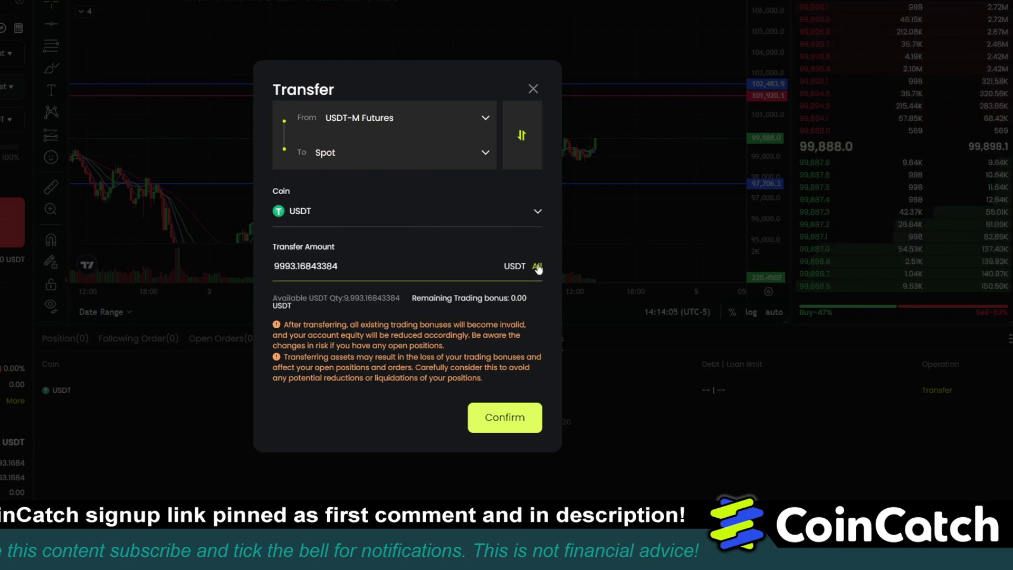
click(517, 418)
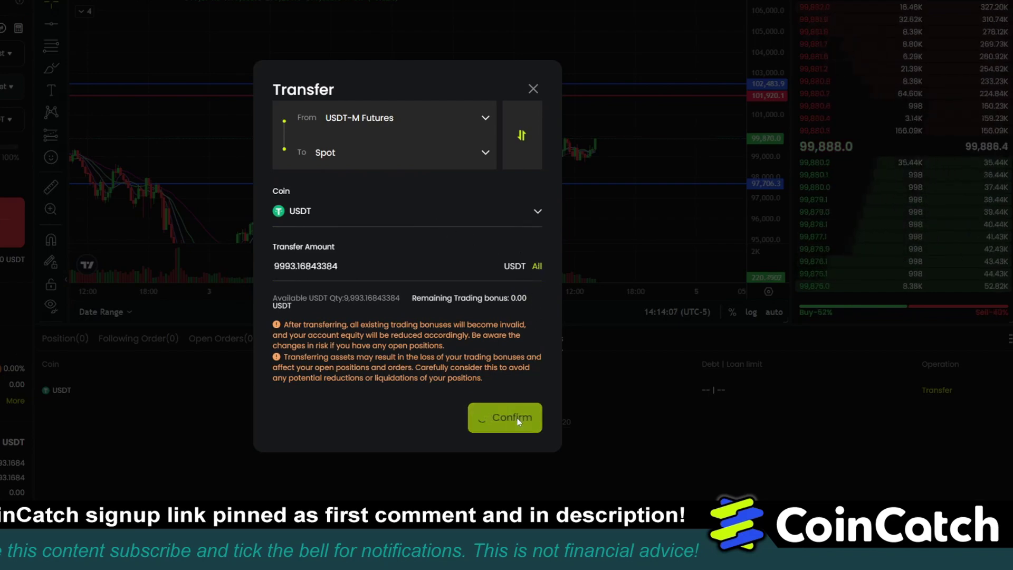